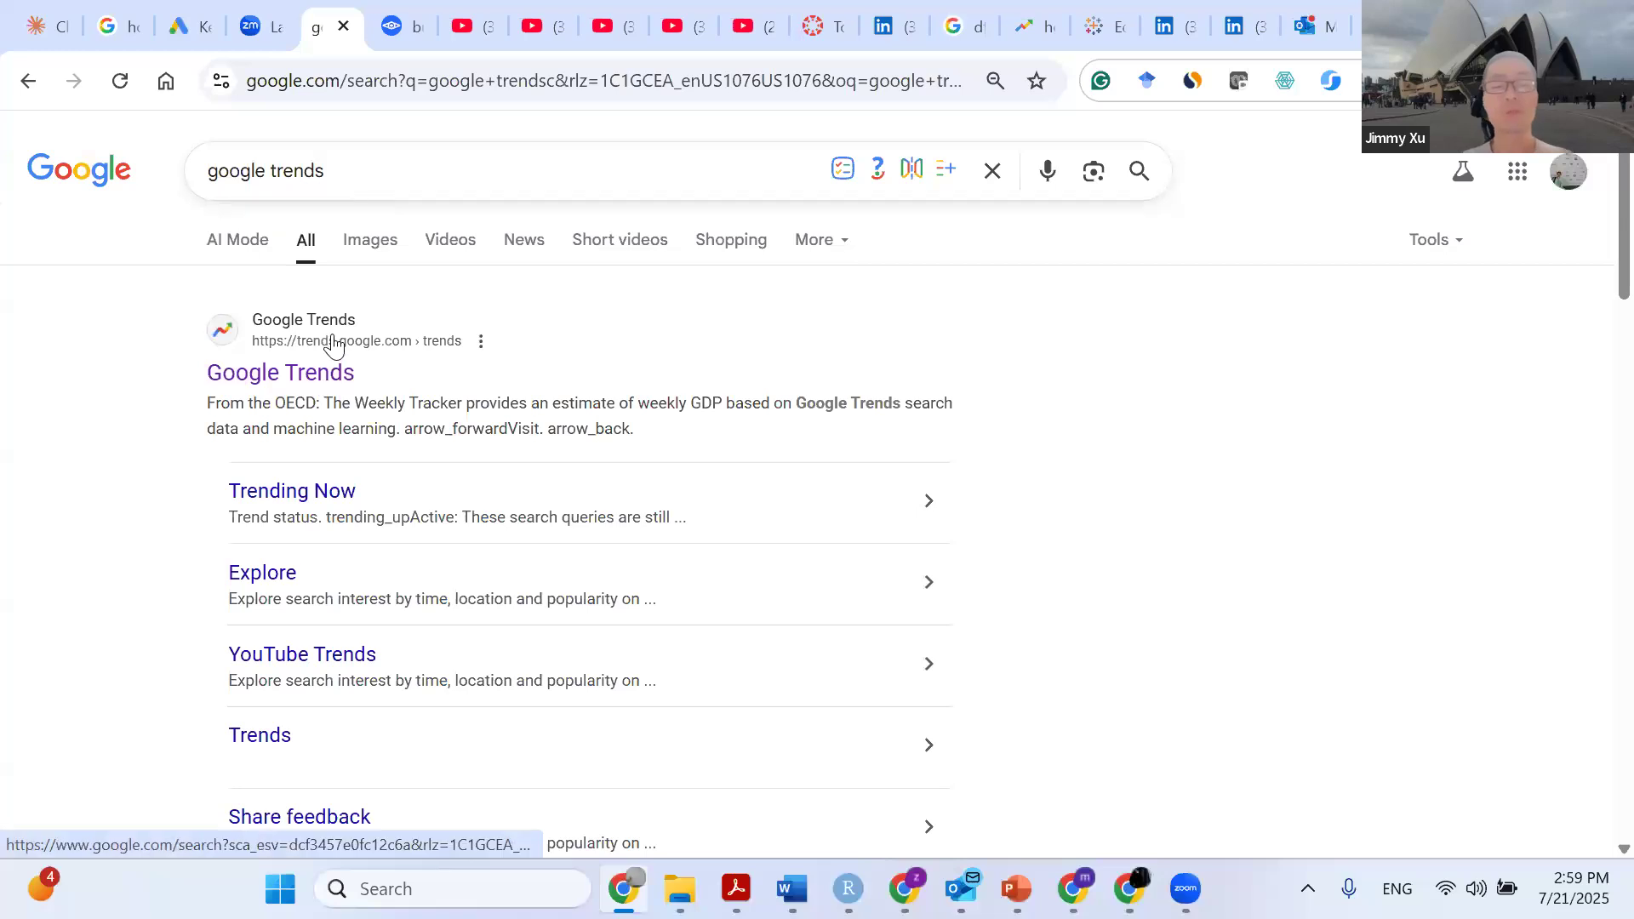
Open the Google Trends site and explore the search term "home insurance".
click(326, 385)
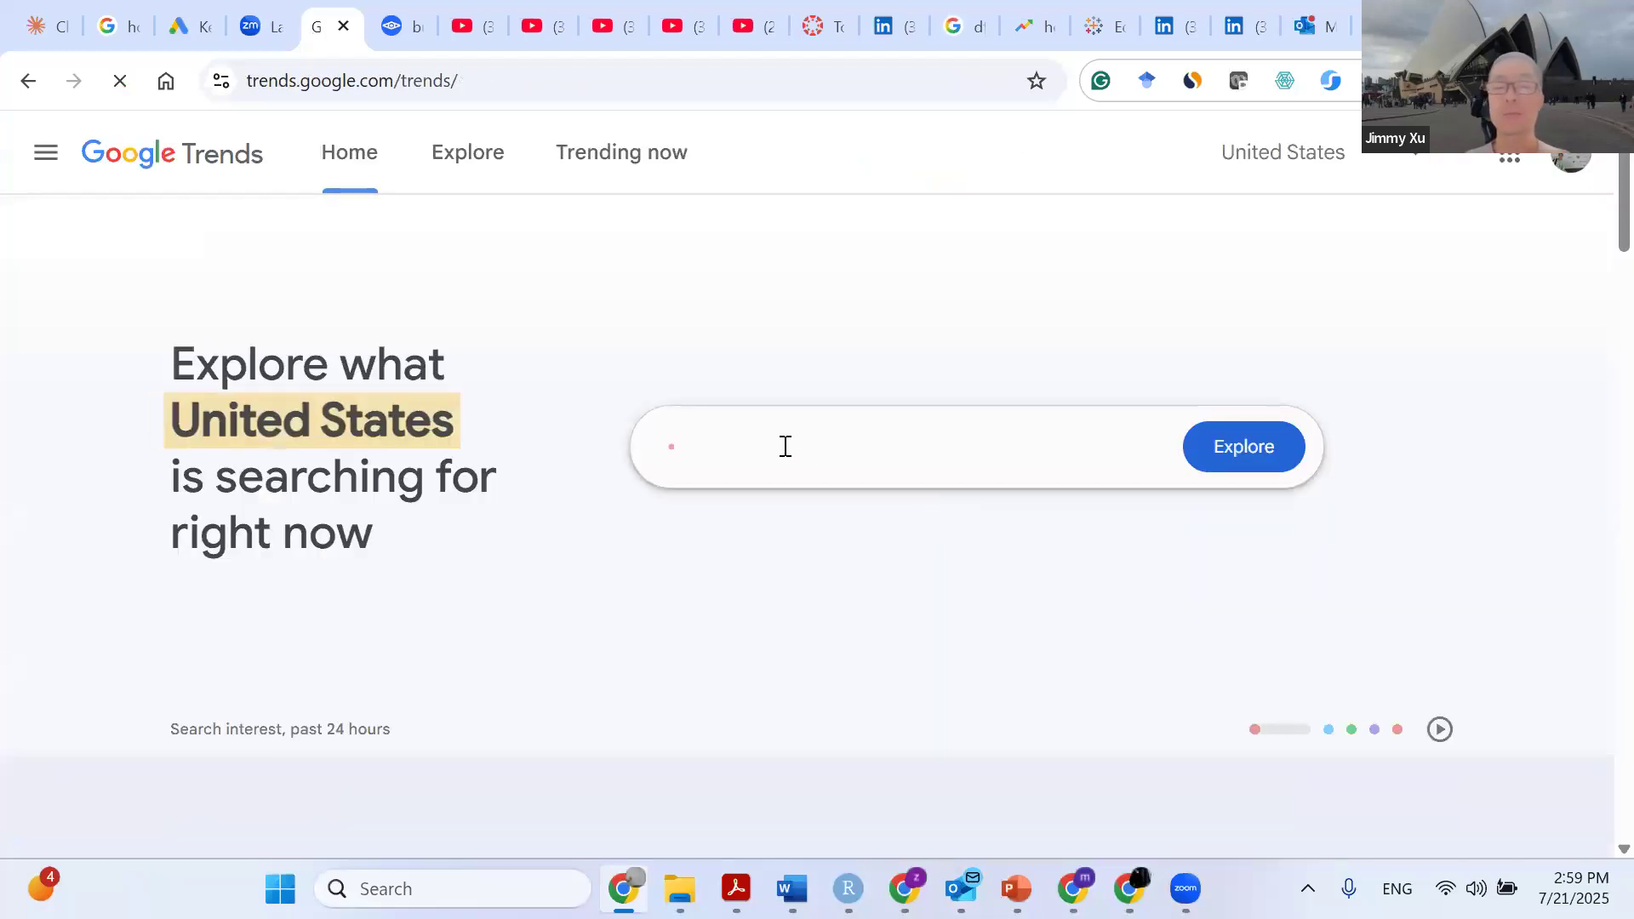
click(958, 443)
key(BackSpace)
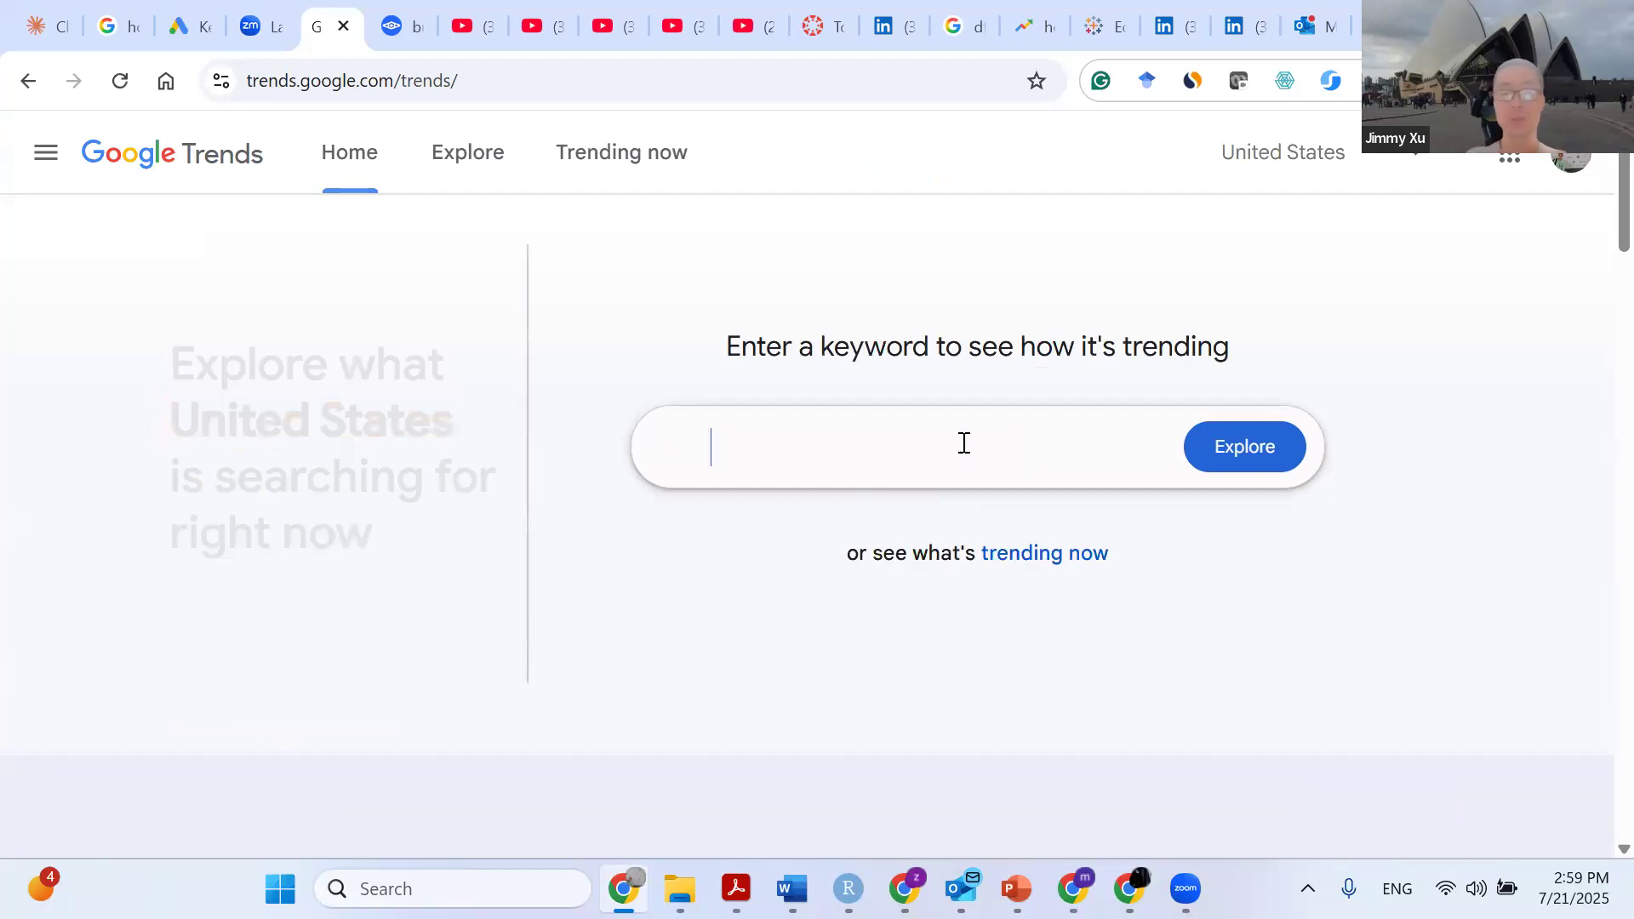
text(home insurance)
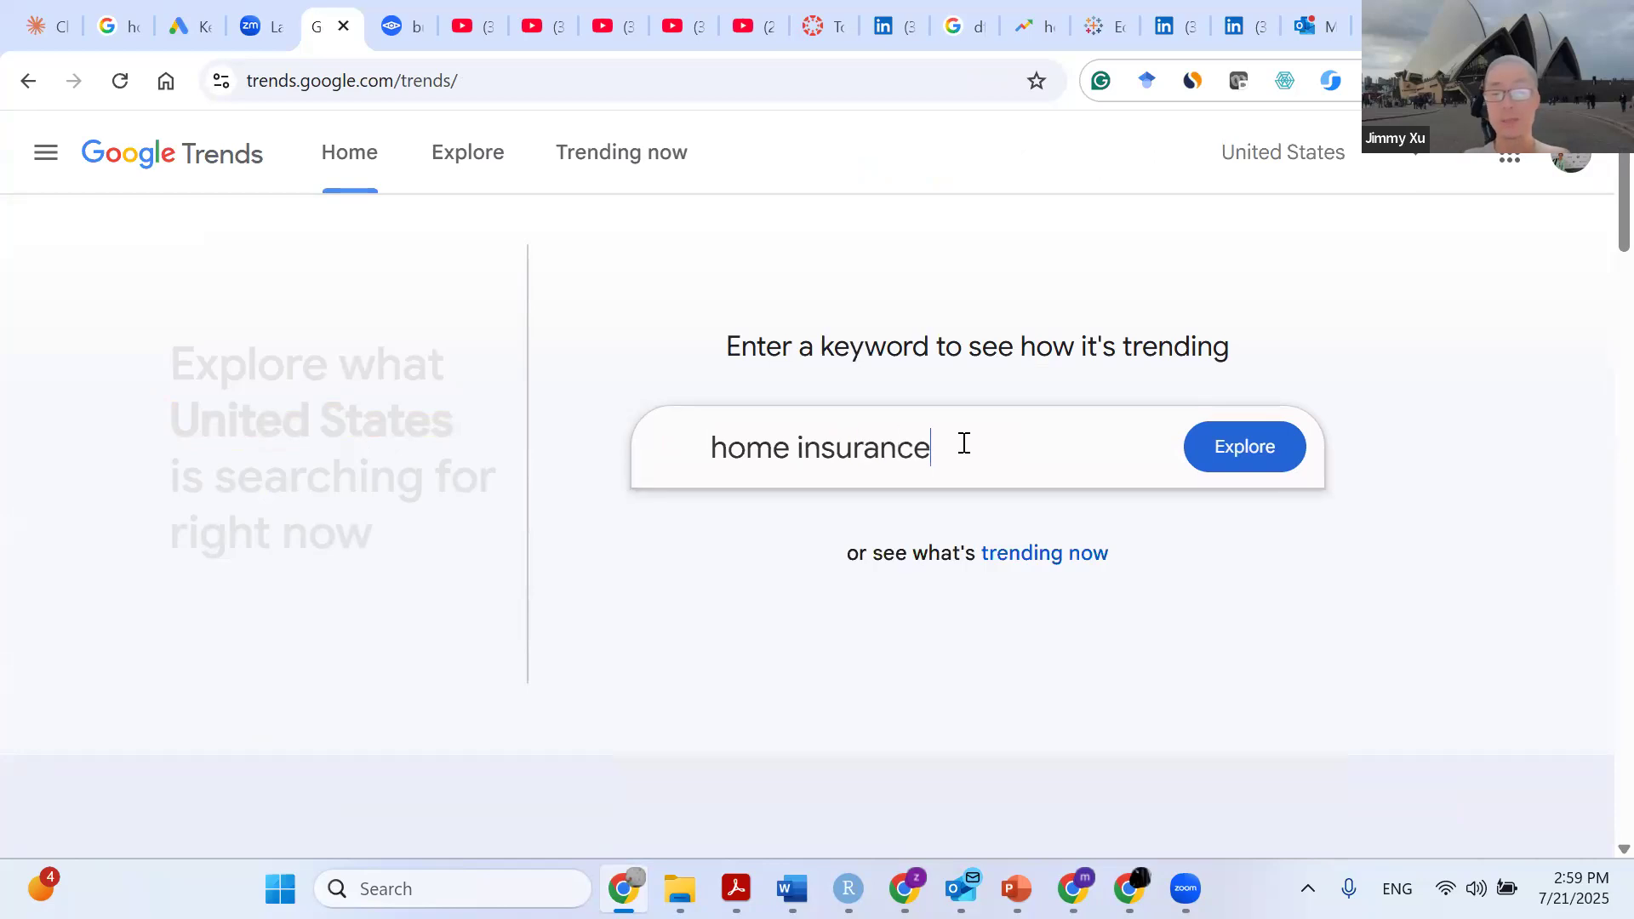
key(Return)
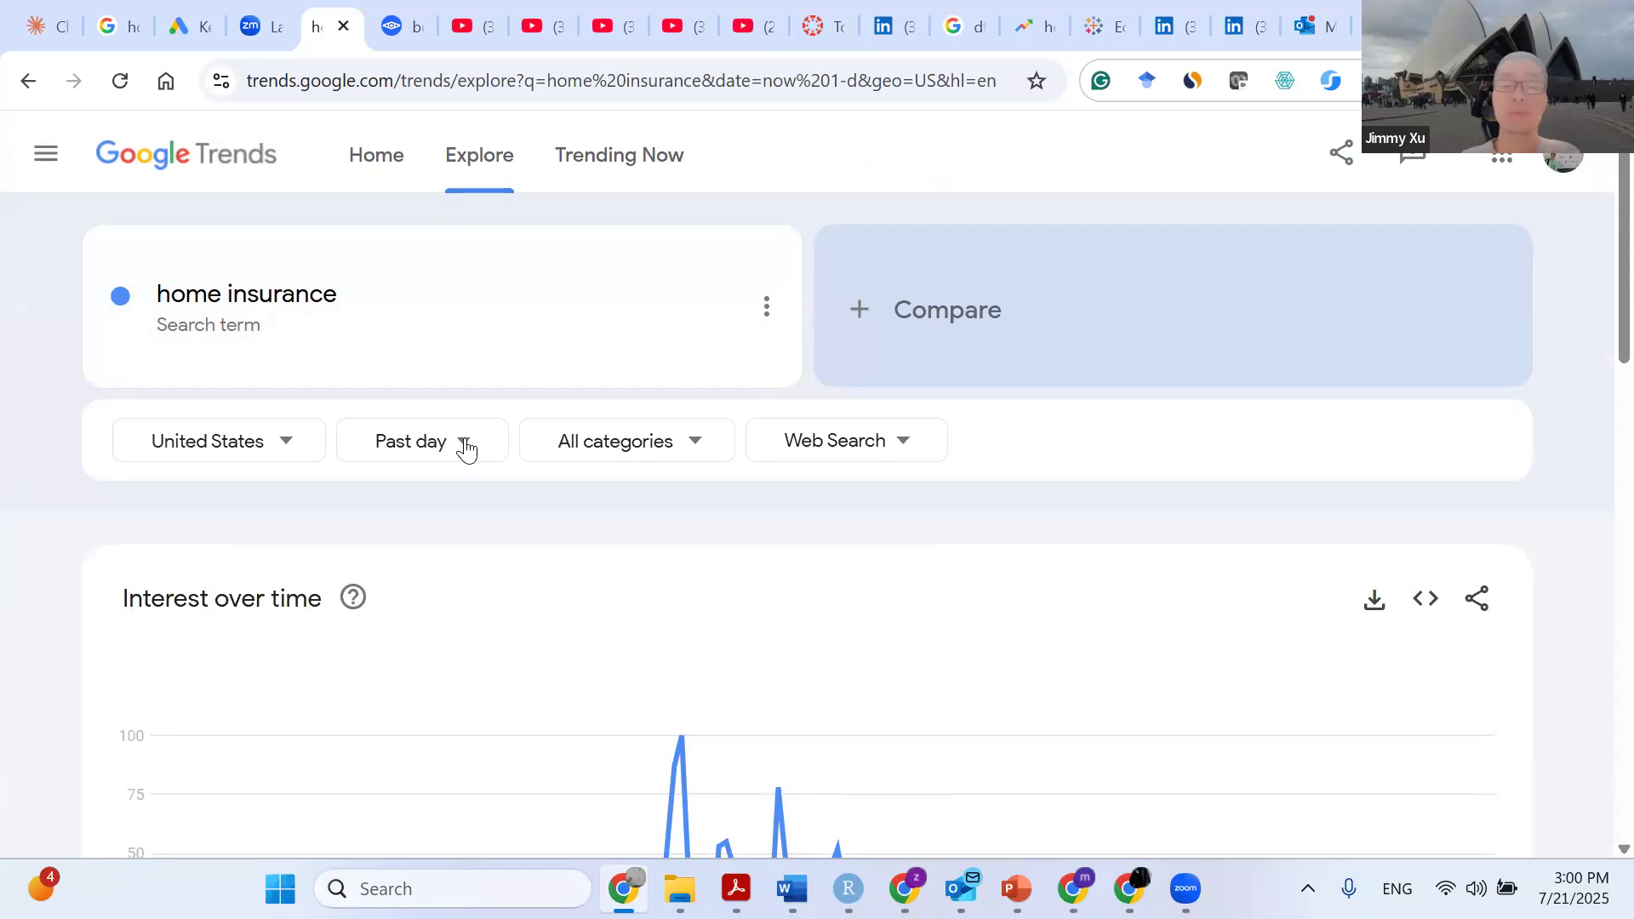
Set the time range to Past 30 days and review the interest-over-time chart.
click(465, 449)
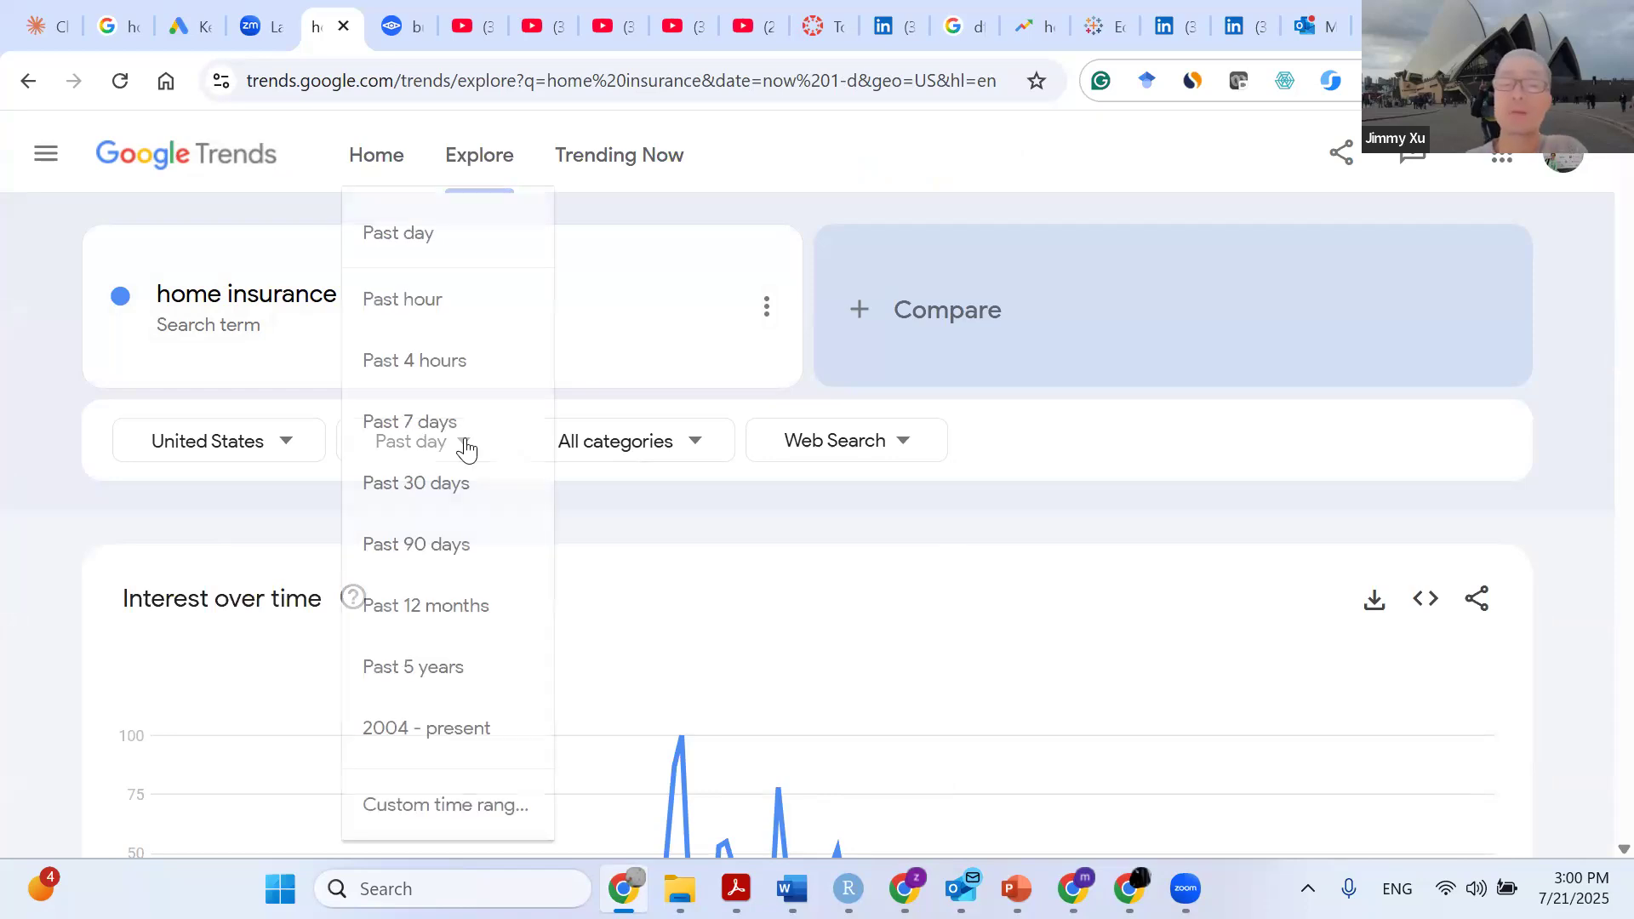
click(439, 496)
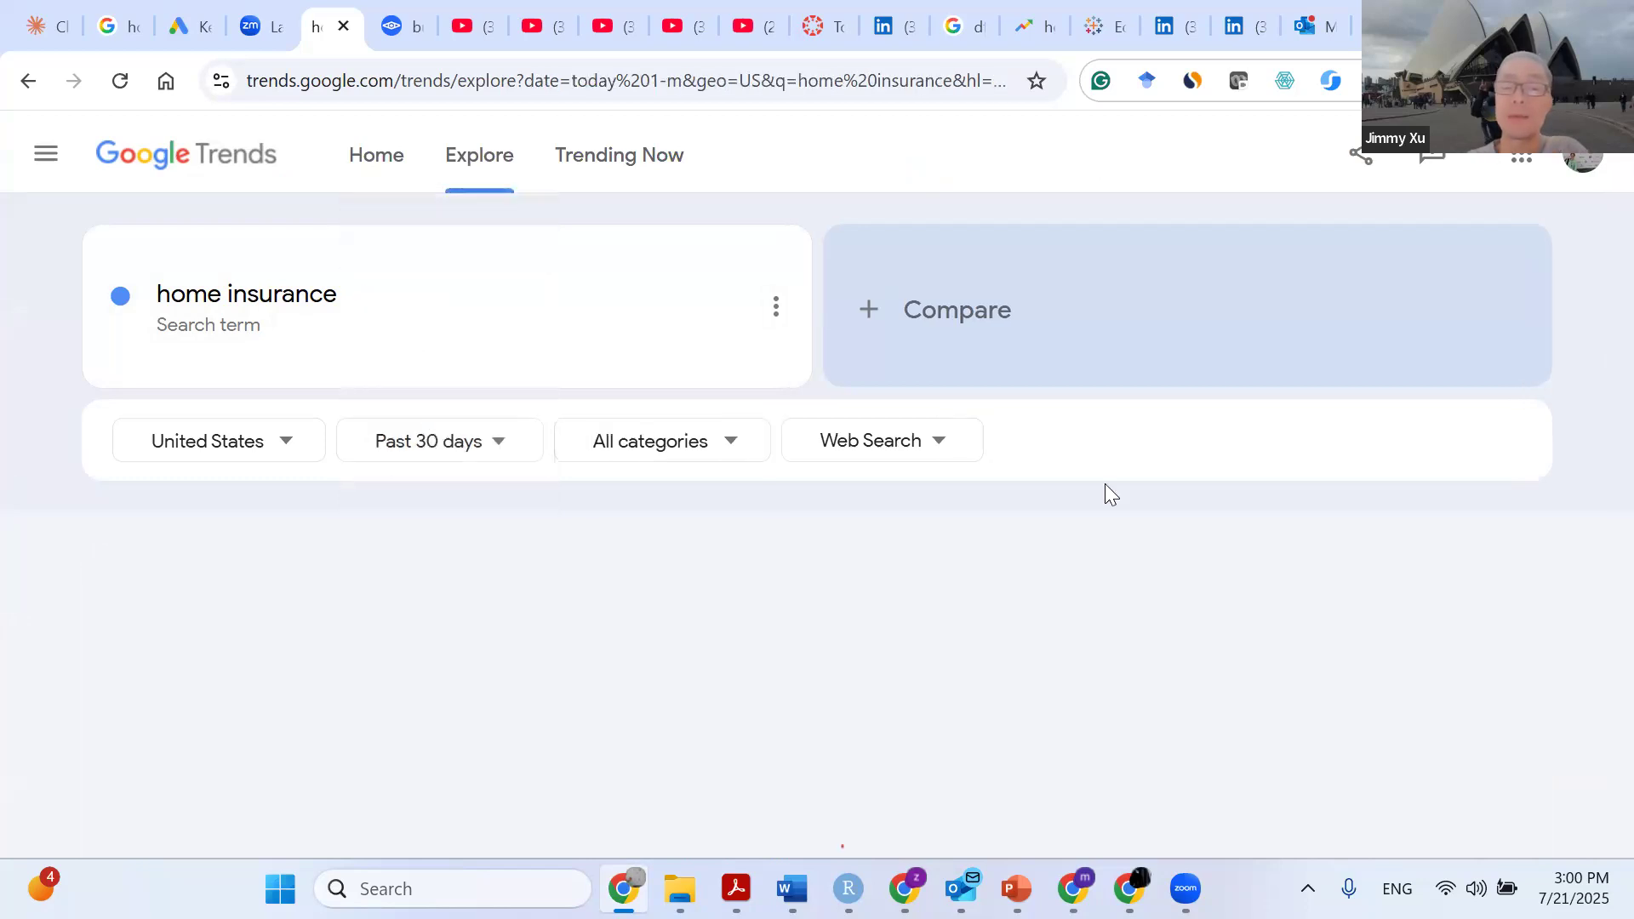
scroll(1105, 483, down, 1)
scroll(1105, 484, down, 4)
scroll(1105, 492, up, 3)
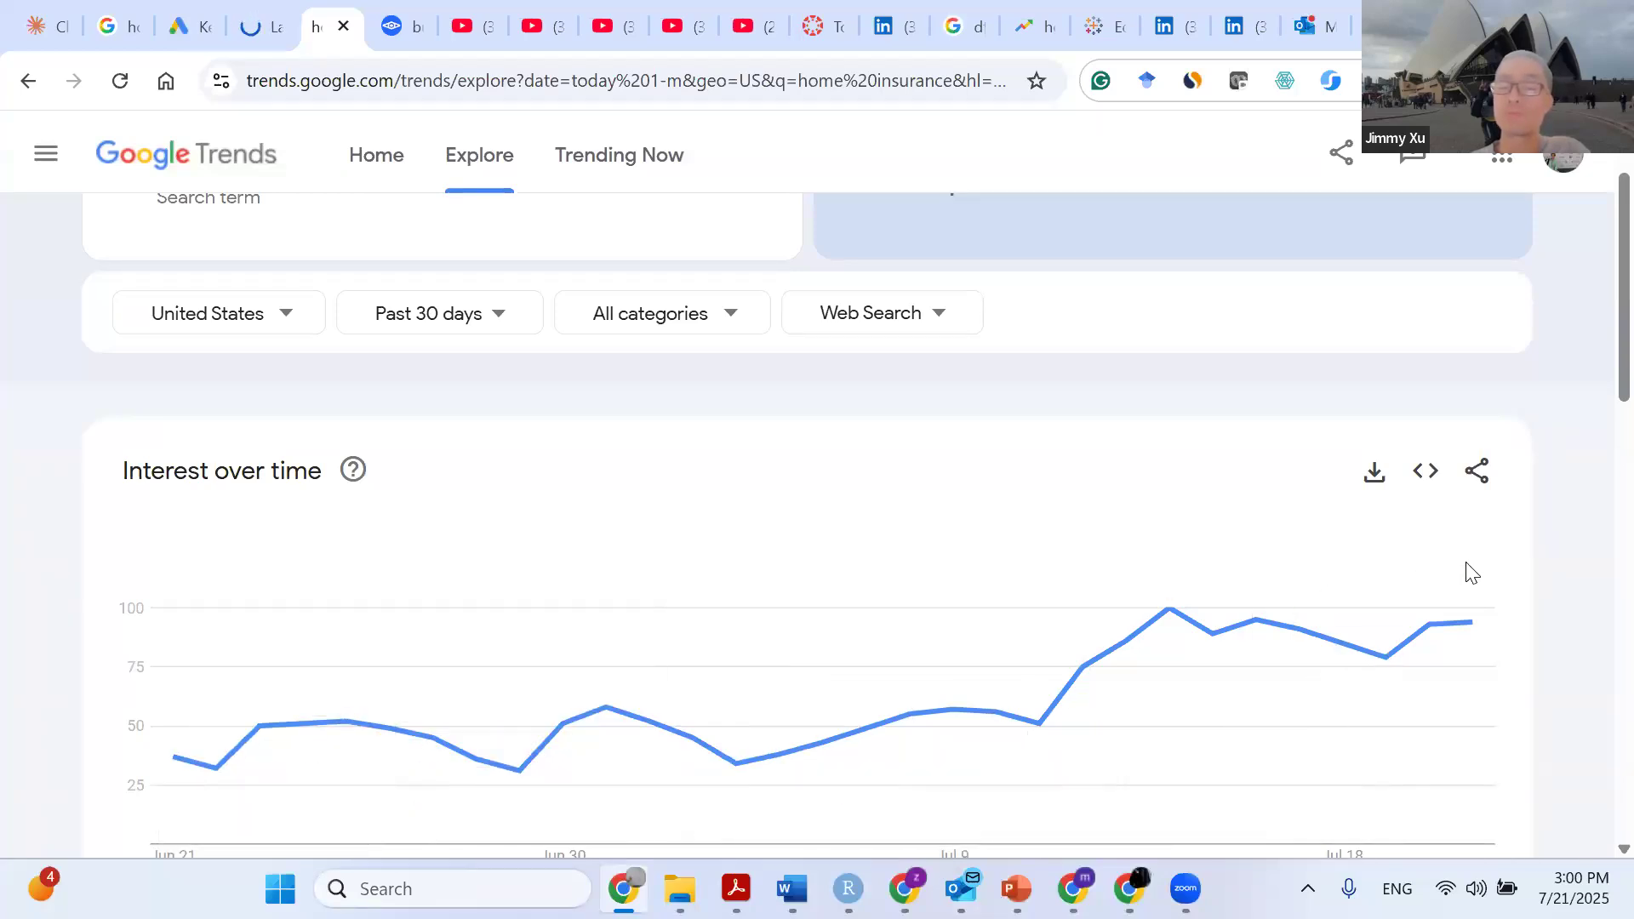
Download the Interest by subregion data as a CSV and open the downloaded geoMap (4).csv in Excel.
scroll(1469, 572, down, 2)
scroll(1469, 572, down, 3)
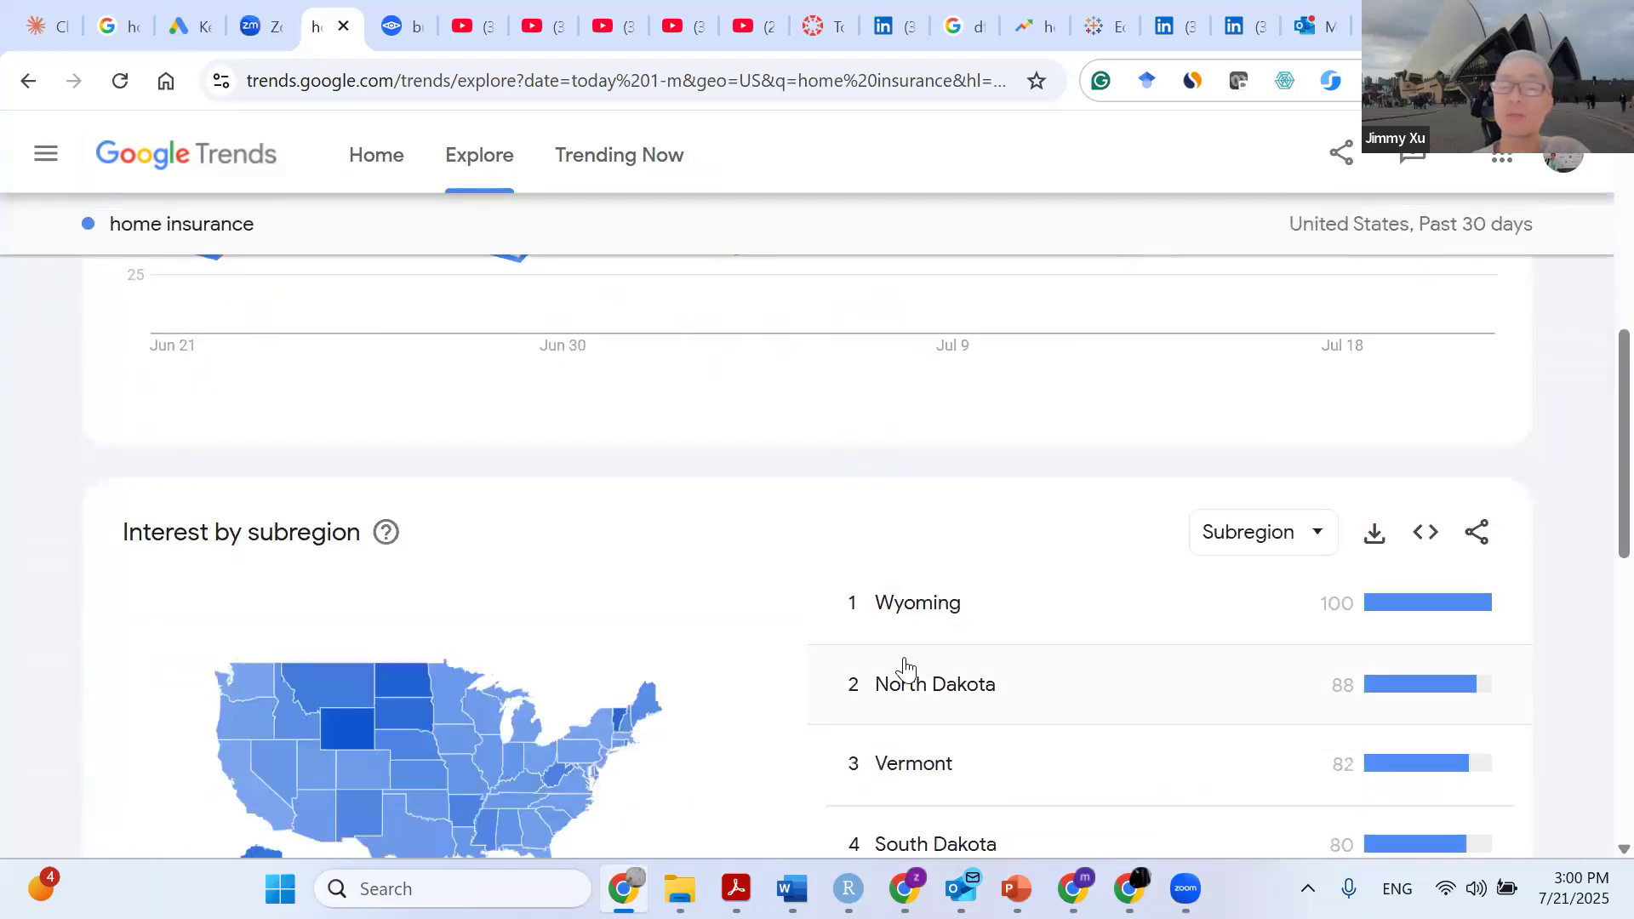
click(1318, 533)
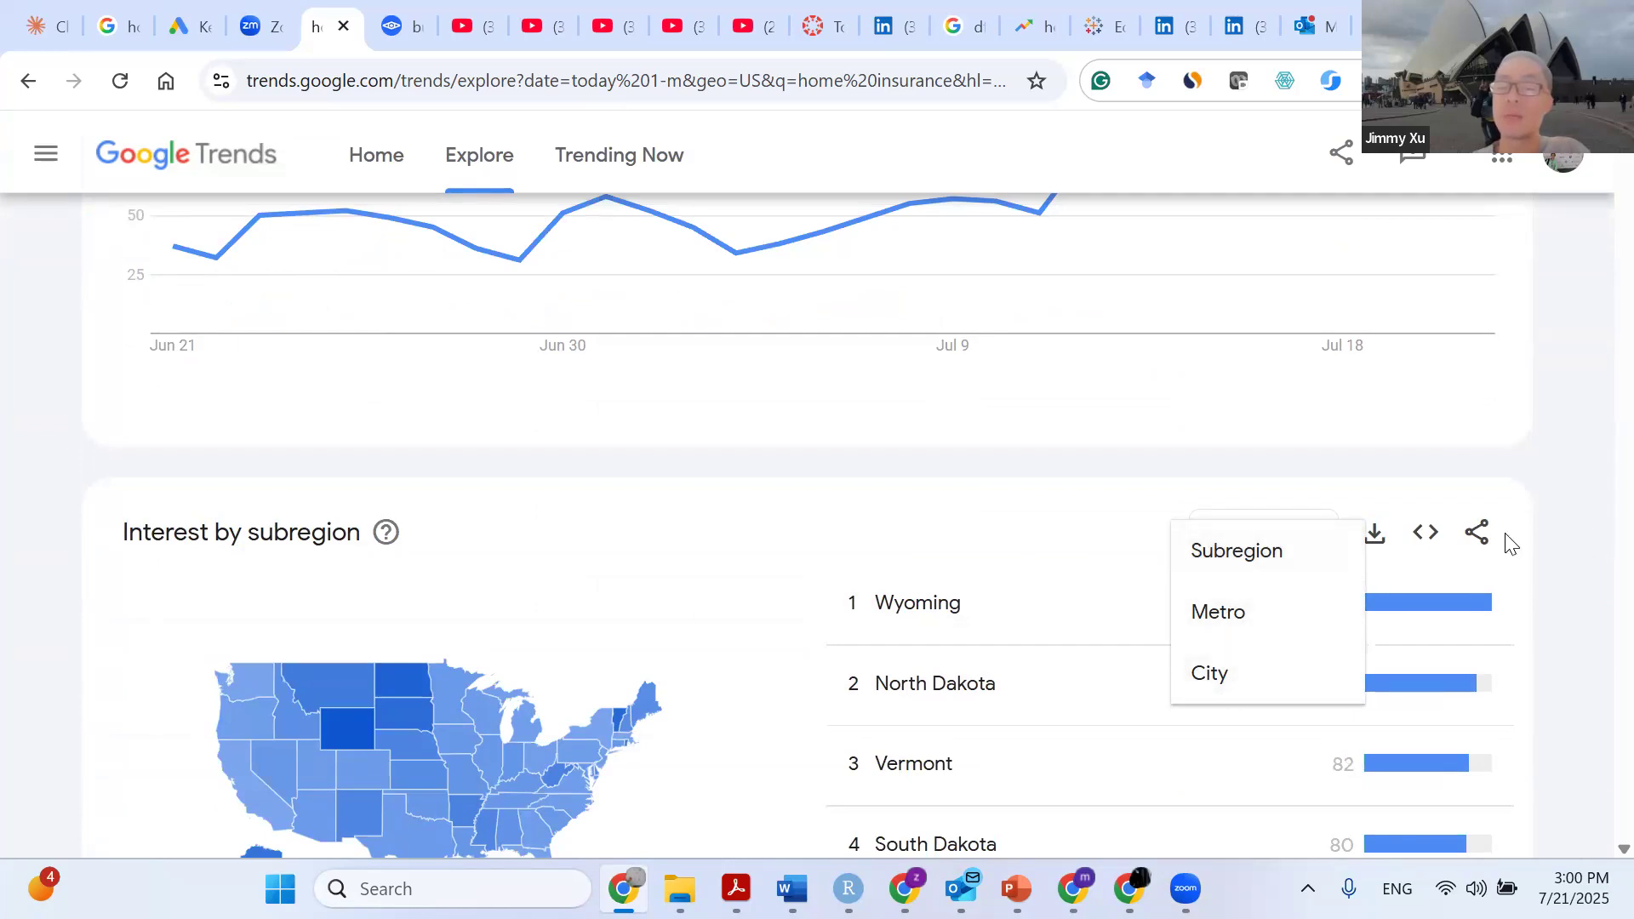
click(1374, 545)
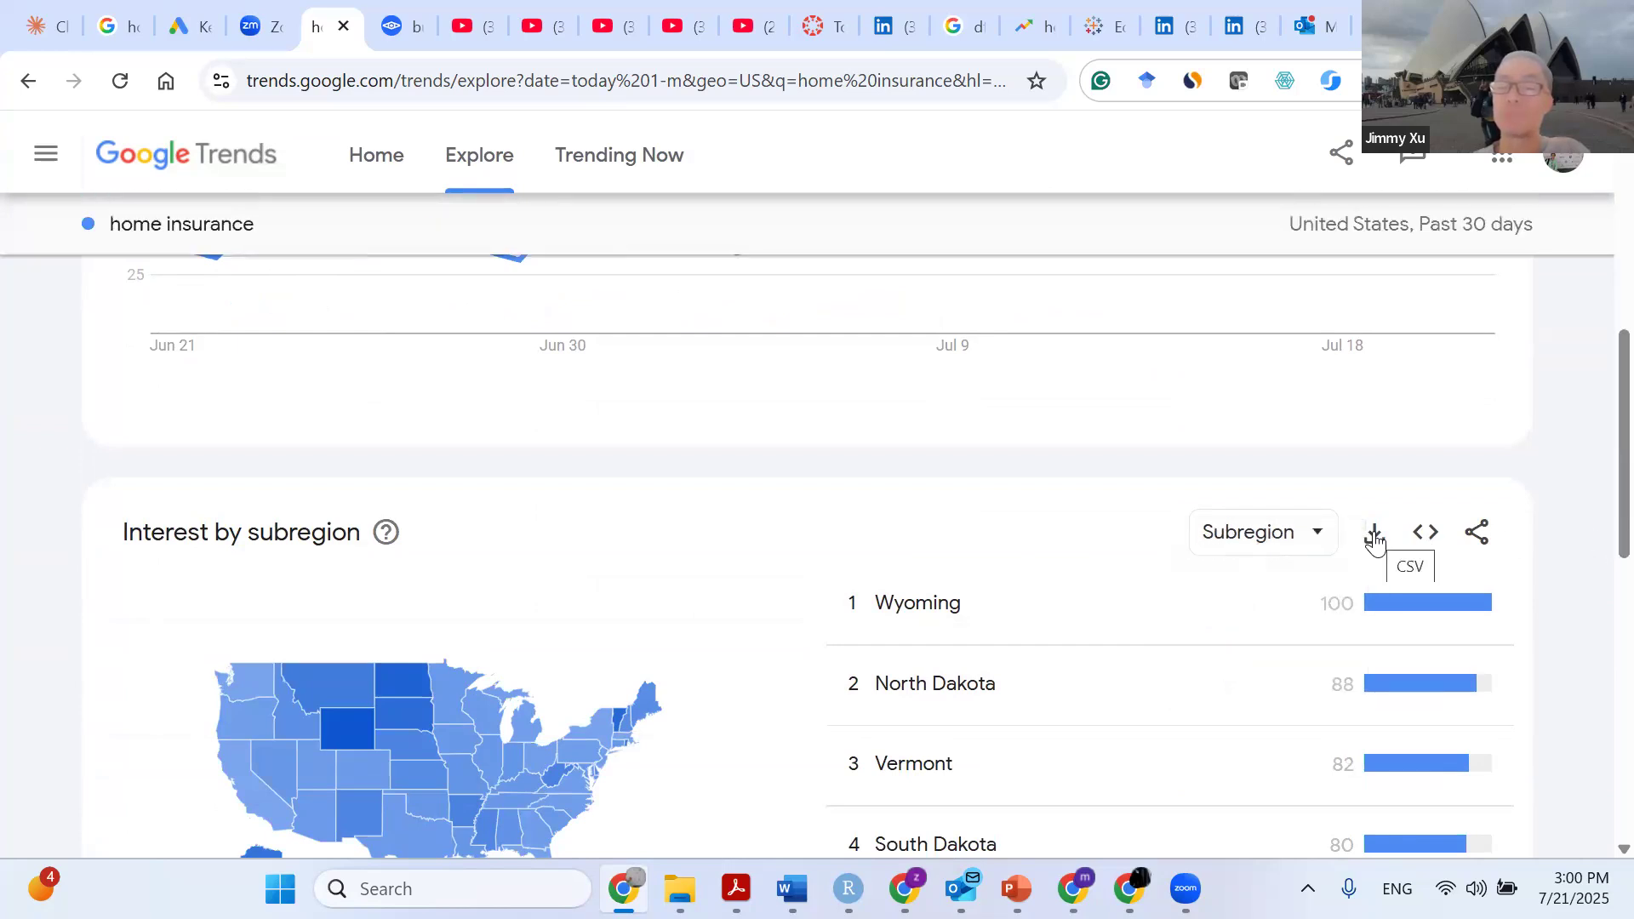
click(1376, 538)
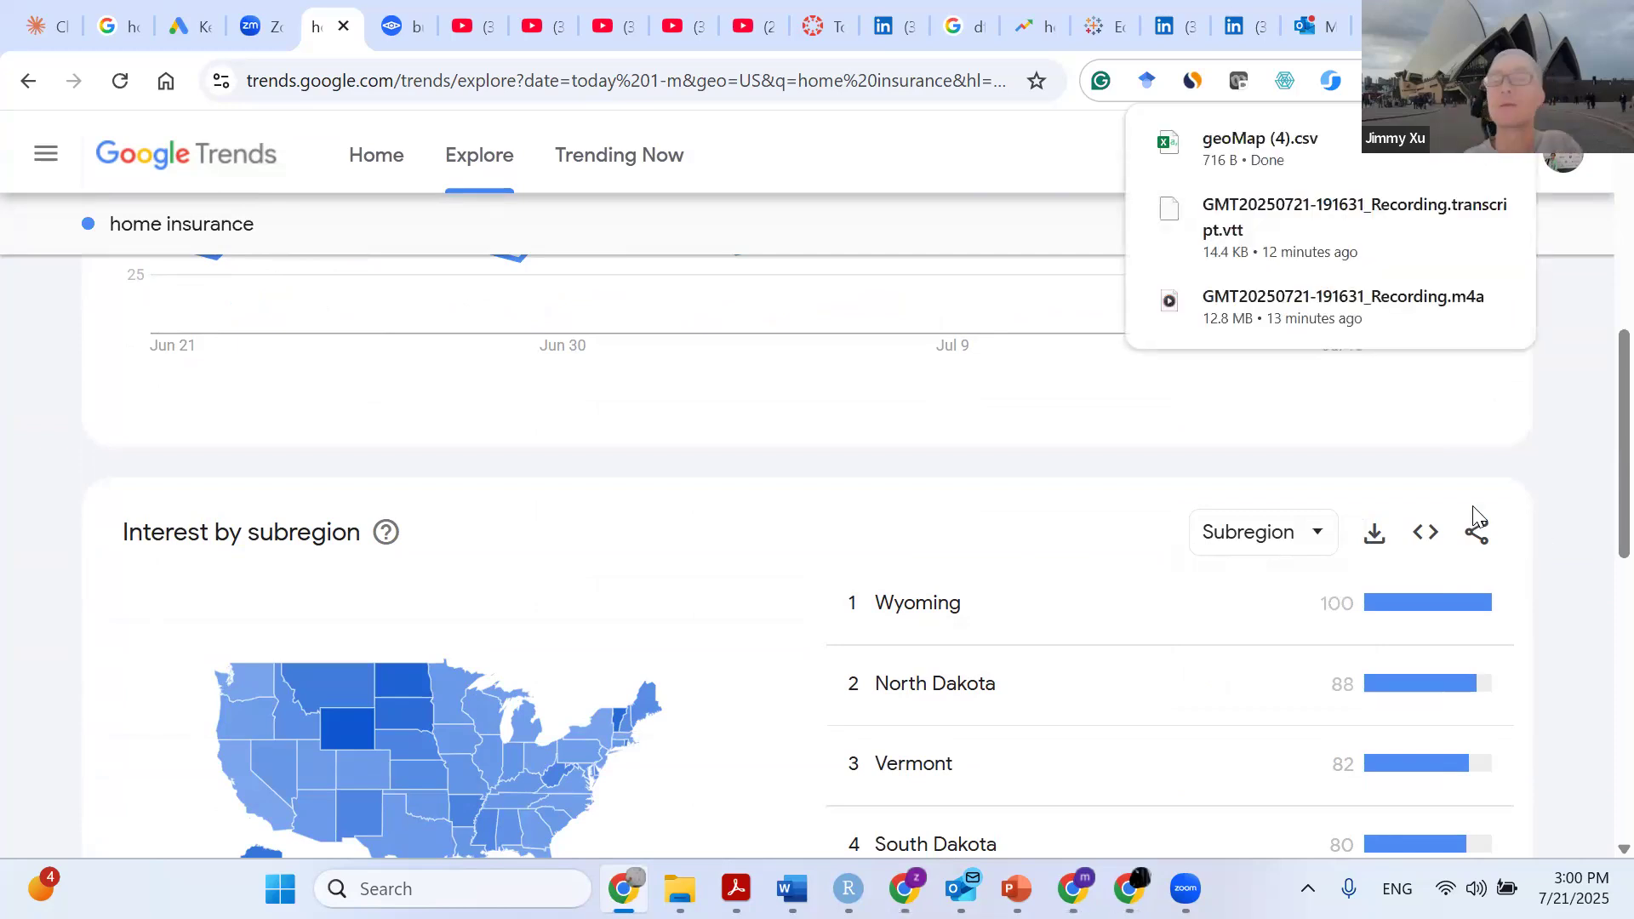
click(1236, 146)
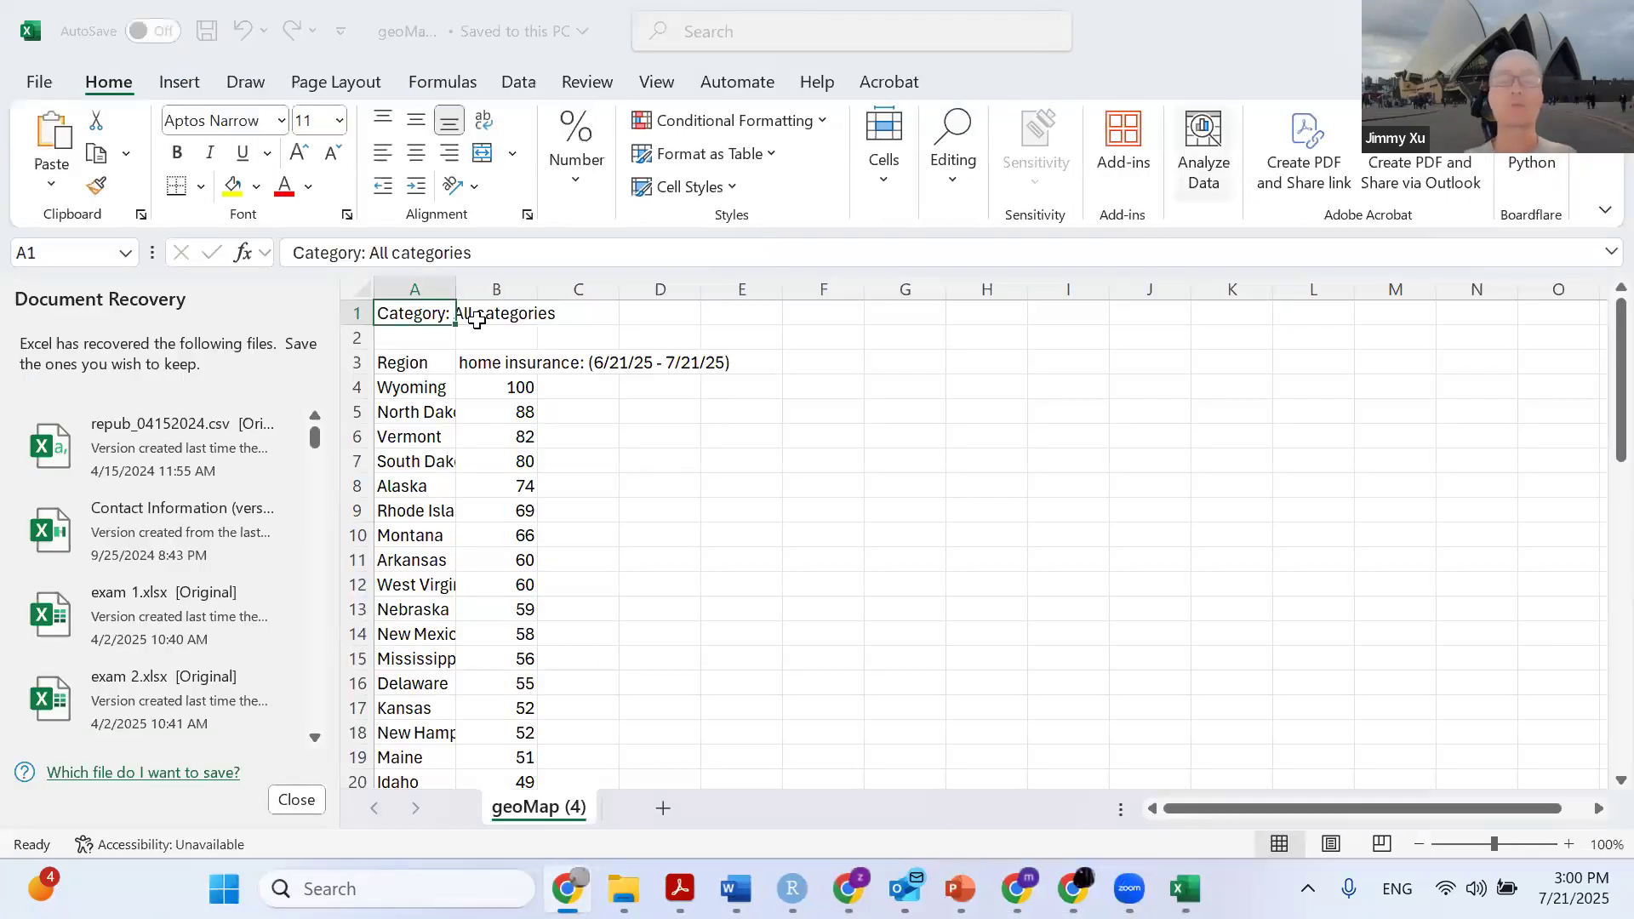
drag(356, 313, 353, 341)
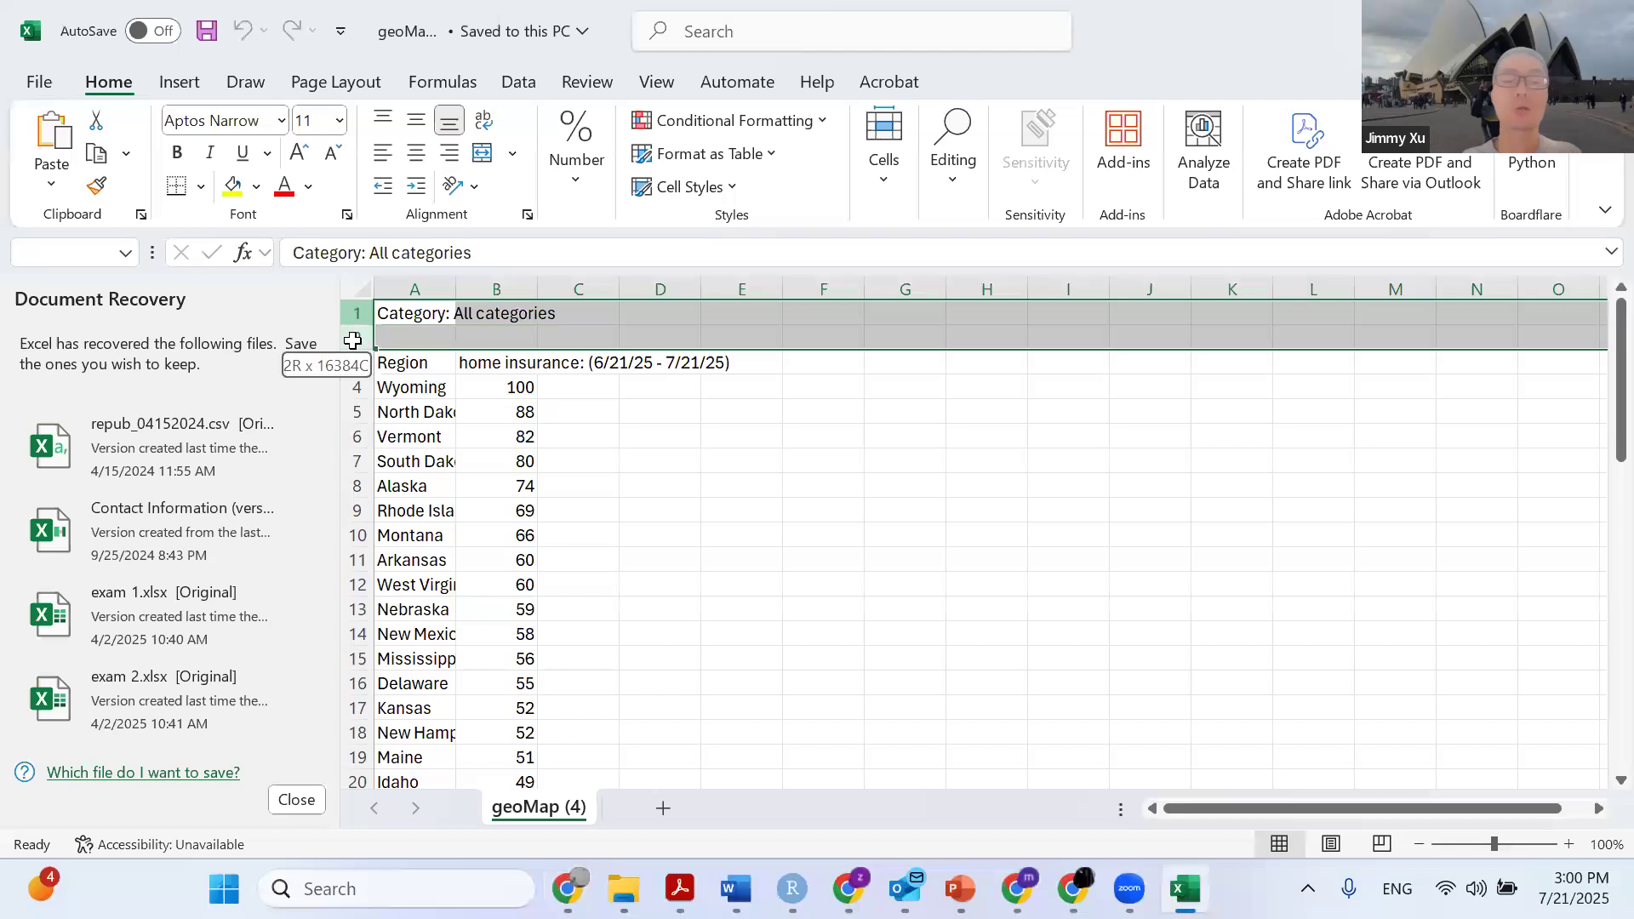
right_click(356, 313)
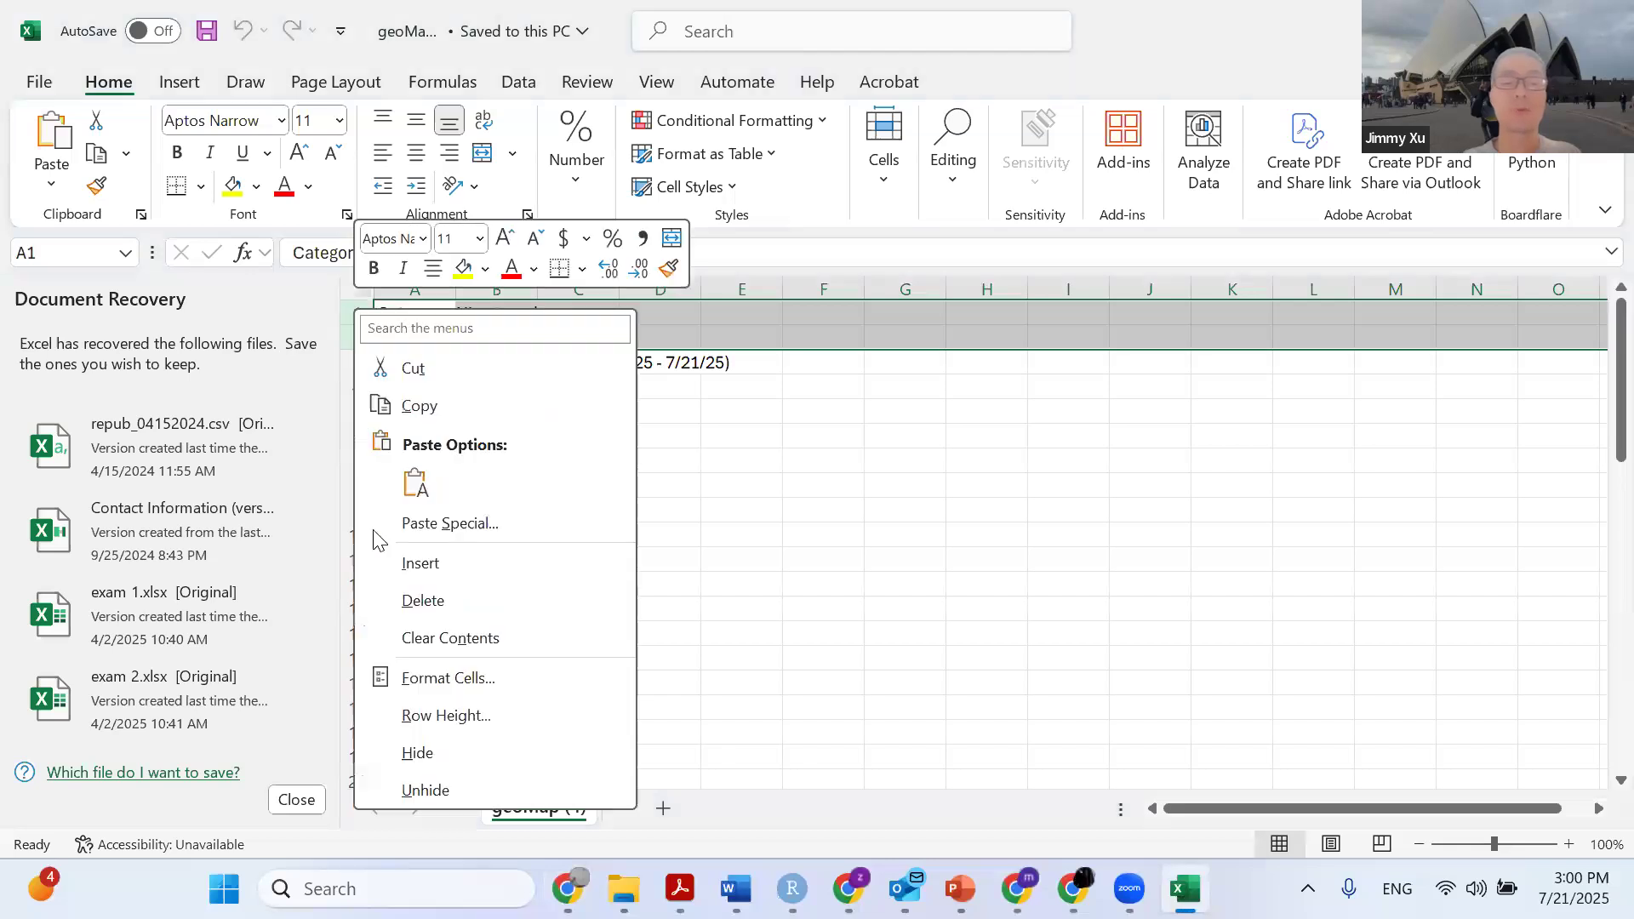
click(878, 574)
Delete the first two rows above the Region header row and save the CSV file.
mouse_move(350, 312)
mouse_down()
mouse_move(354, 361)
mouse_move(356, 339)
mouse_up()
right_click(481, 311)
click(571, 600)
click(718, 529)
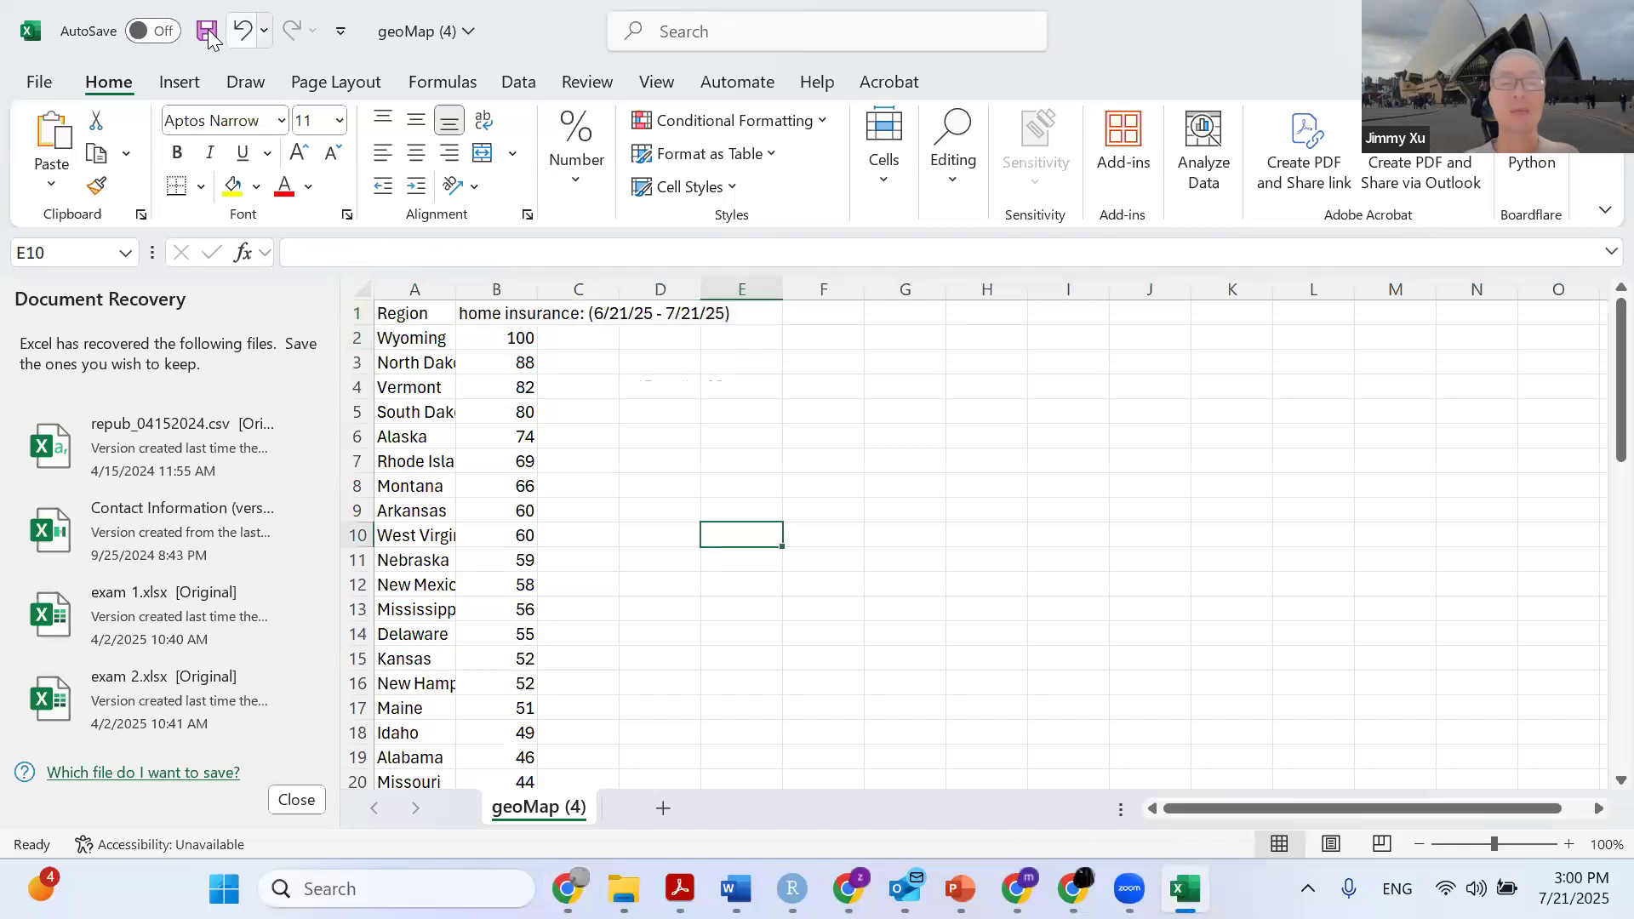
click(209, 32)
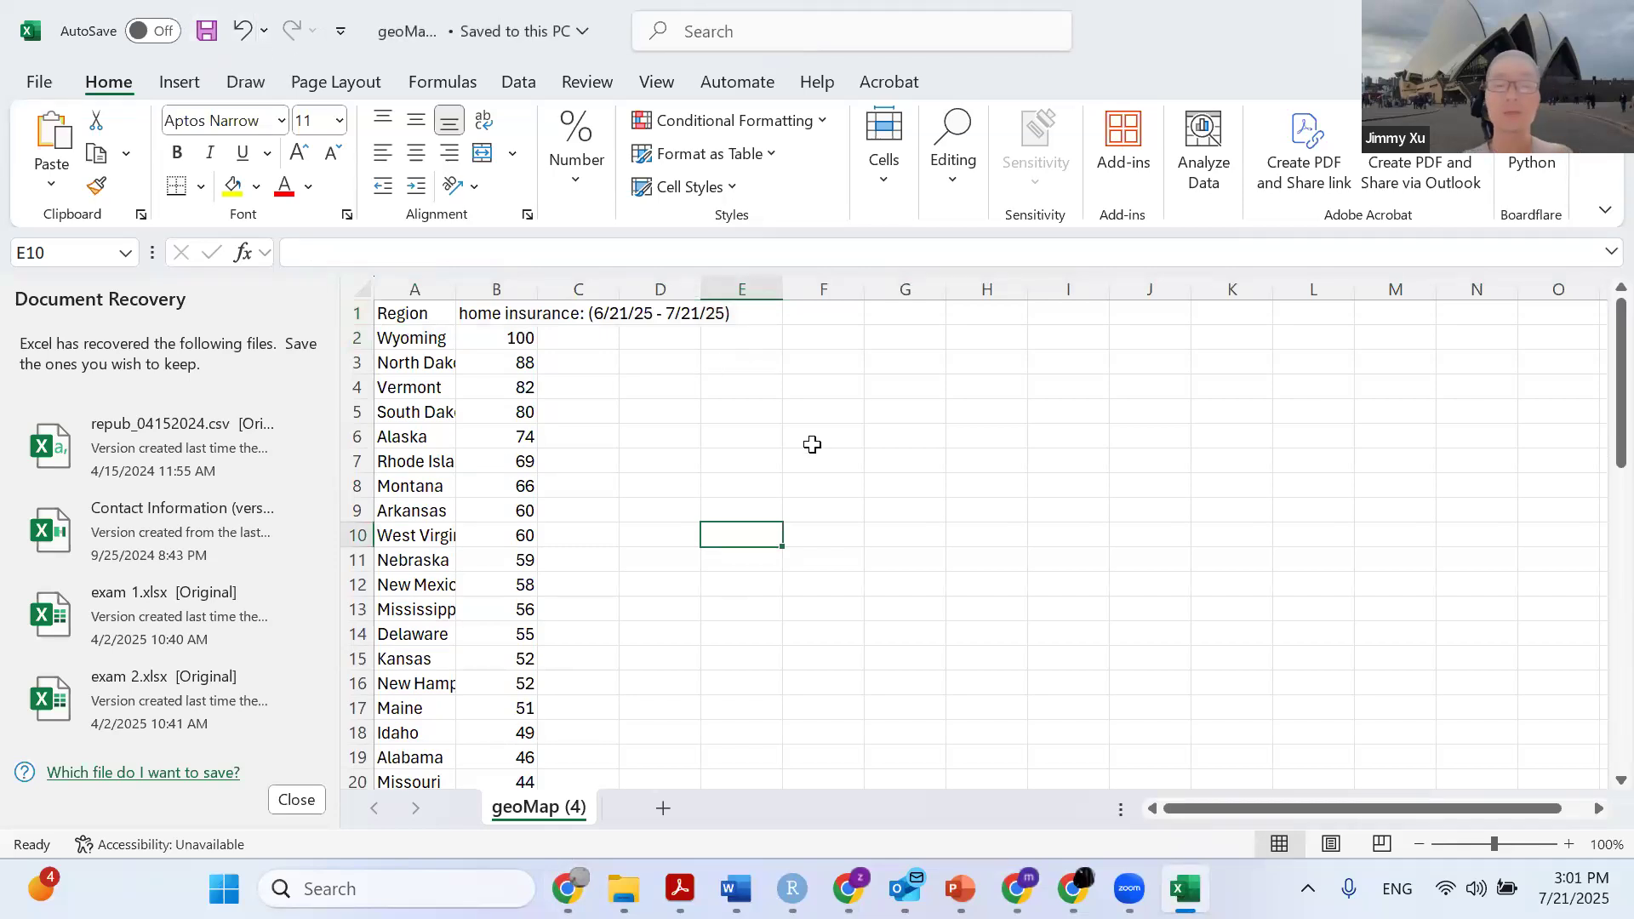
Switch to Chrome, search the web for "tableau public" and open the Tableau Public: Discover page.
click(567, 889)
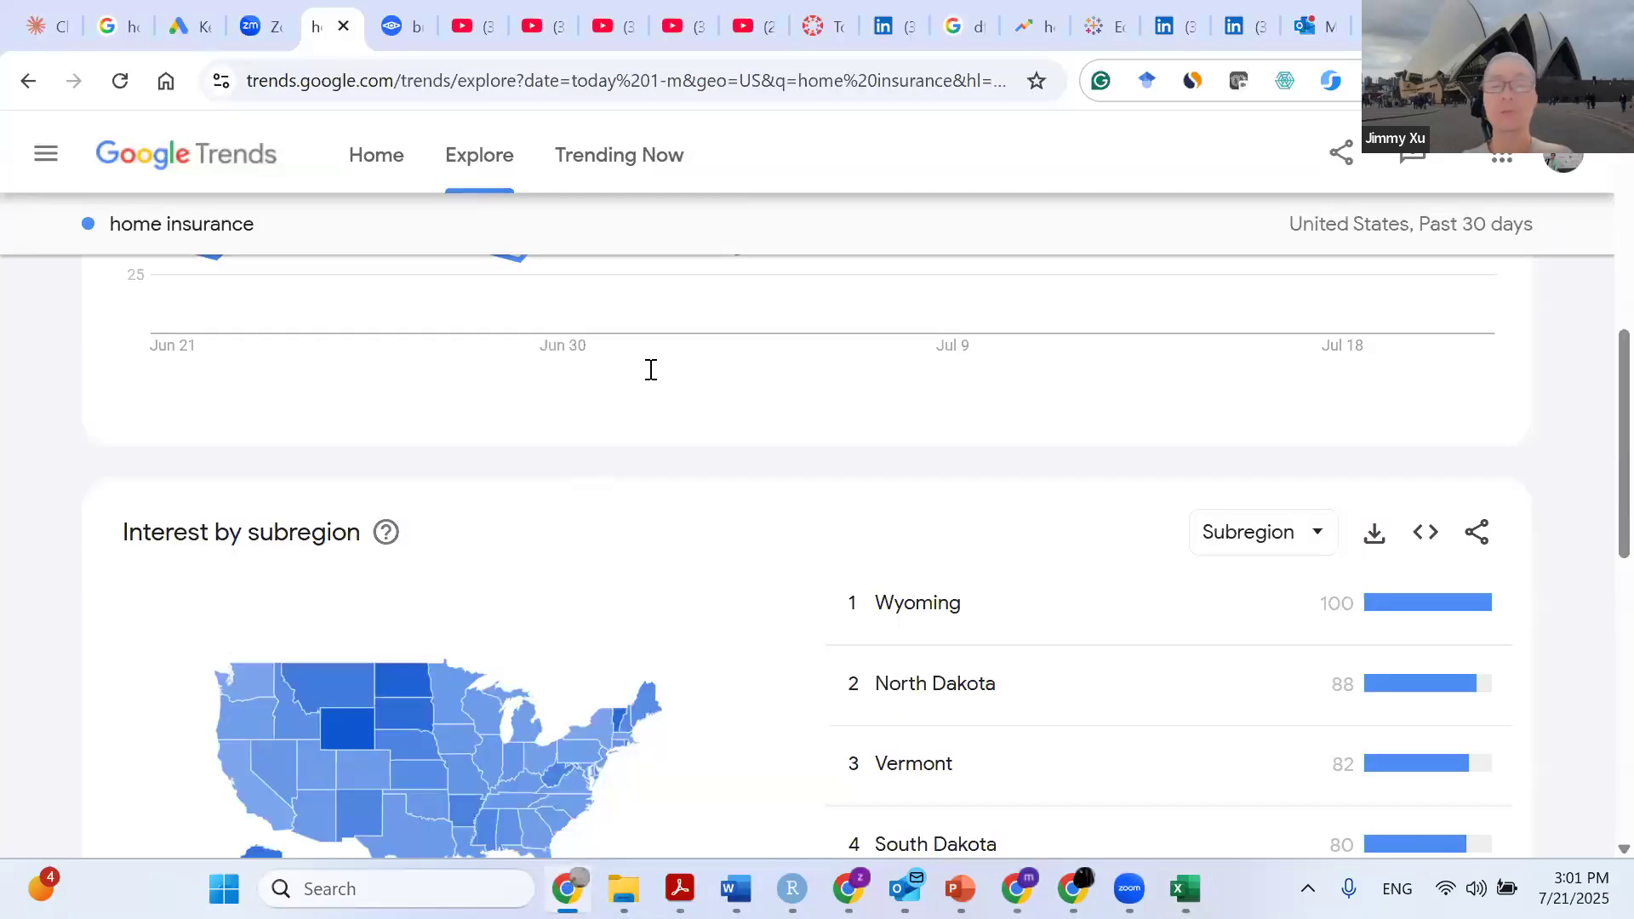
click(701, 81)
text(ta)
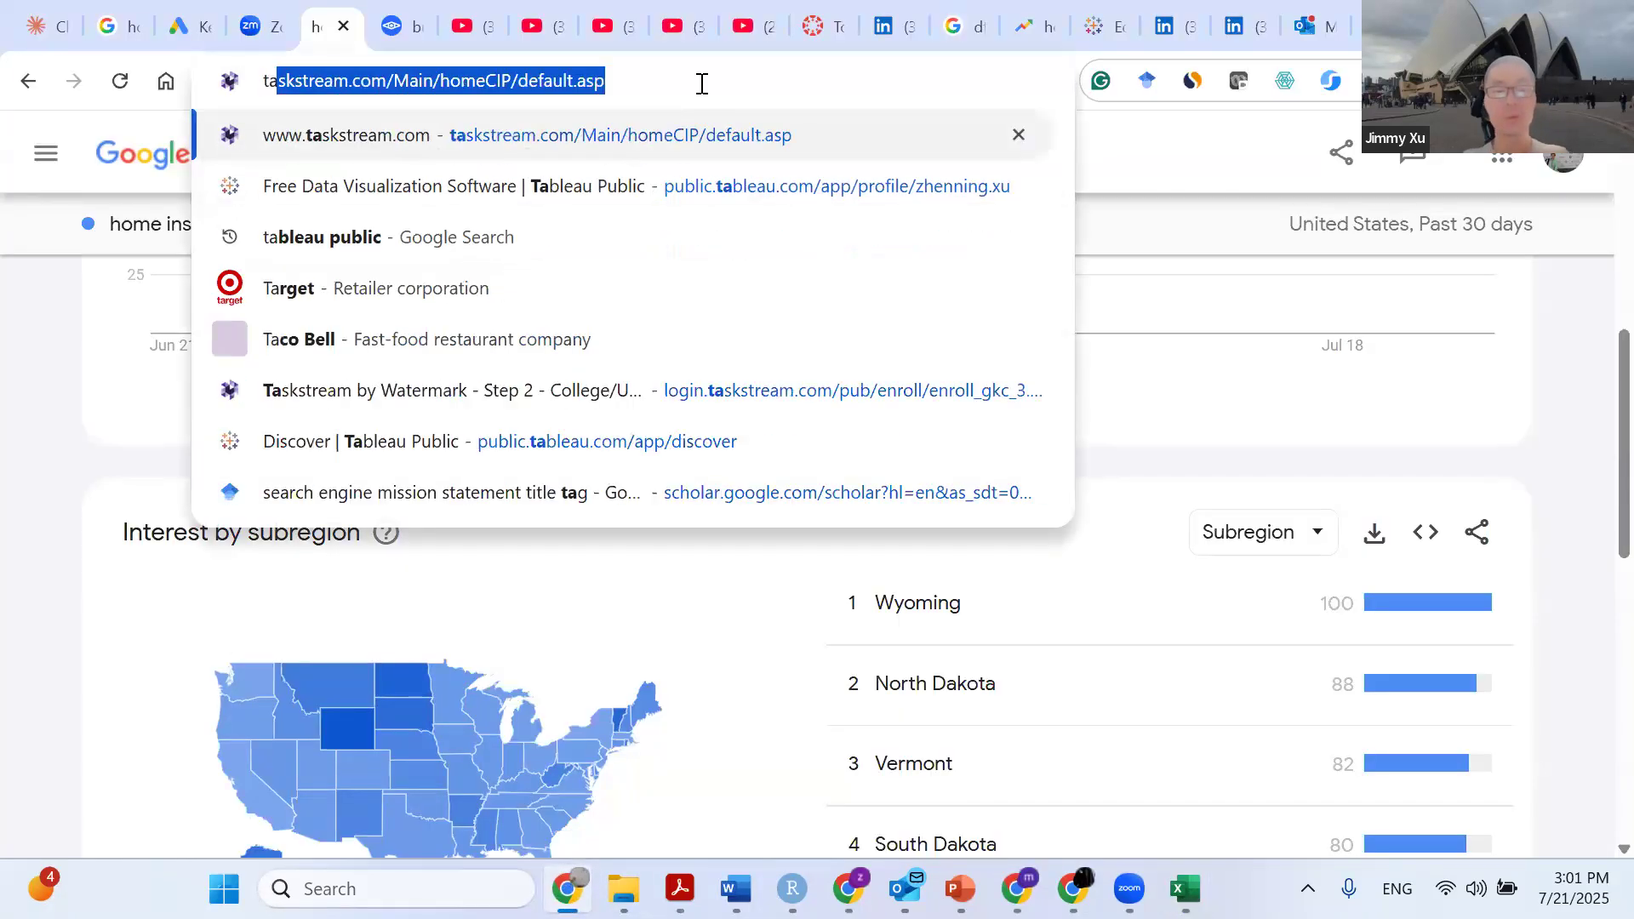
text(bleau pub)
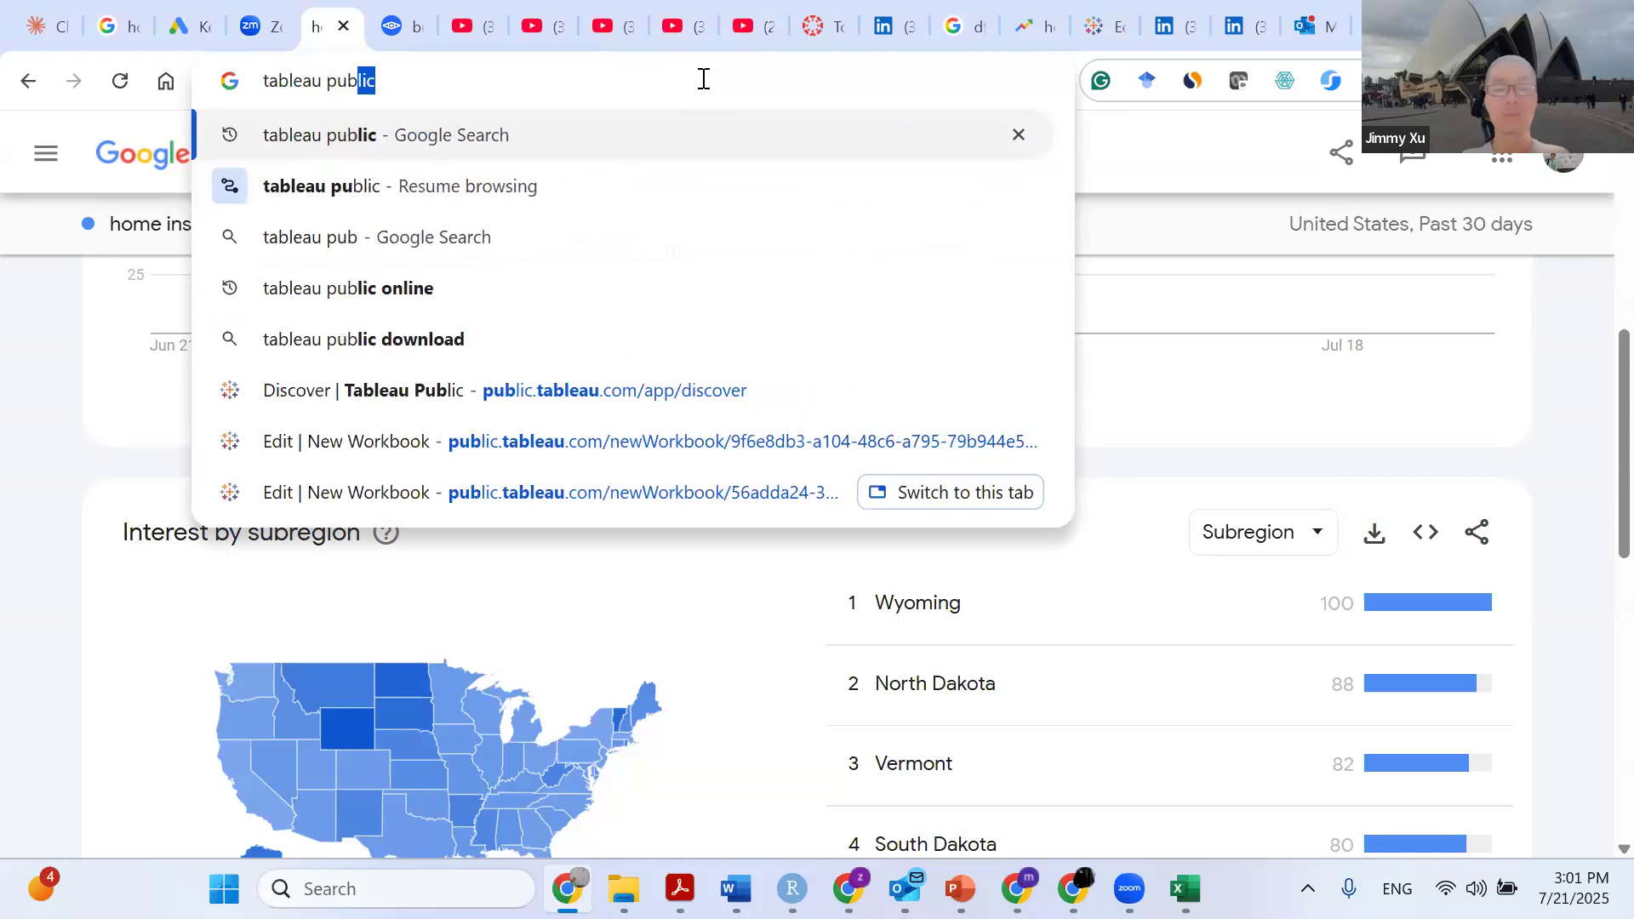
text(lic)
key(Return)
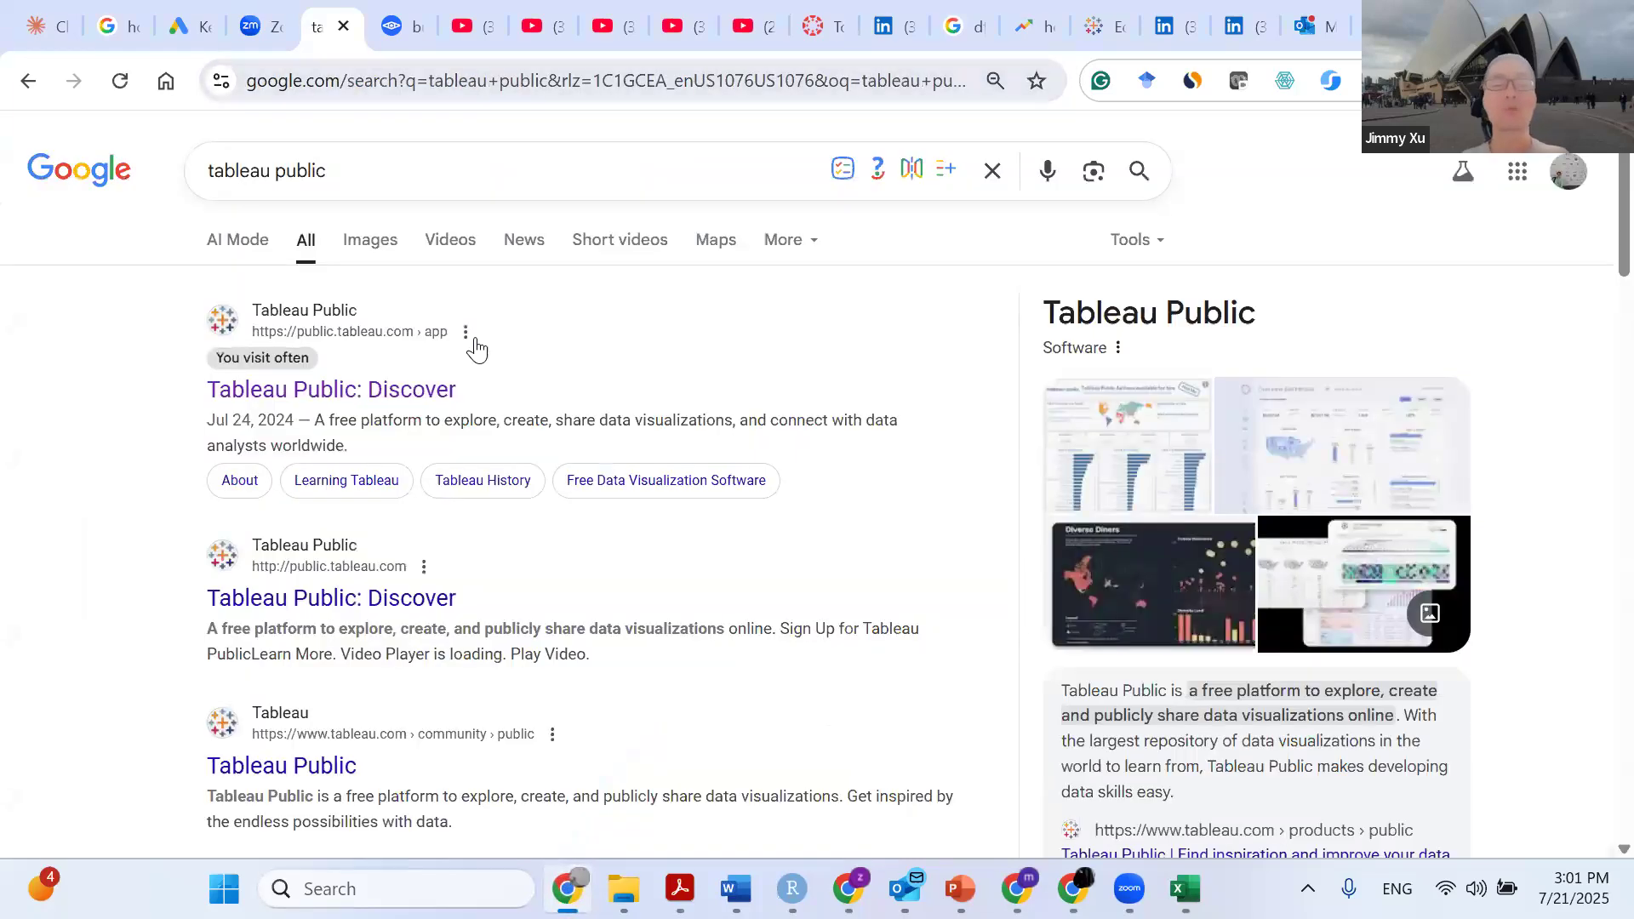
click(428, 392)
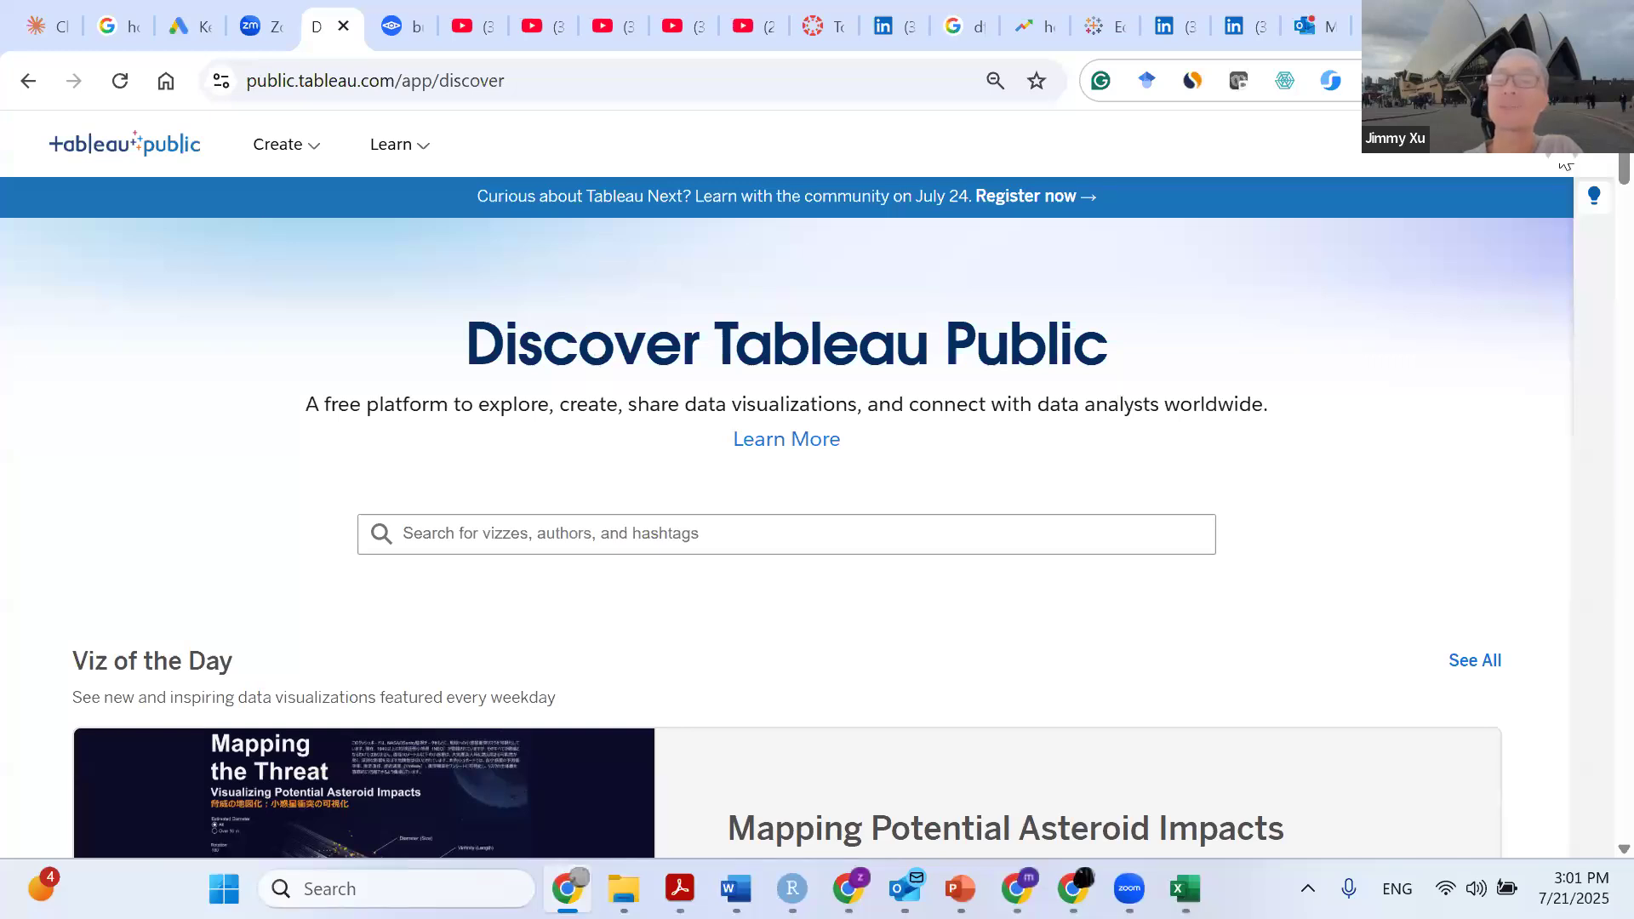
Create a new Tableau Public workbook with Web Authoring.
click(1565, 164)
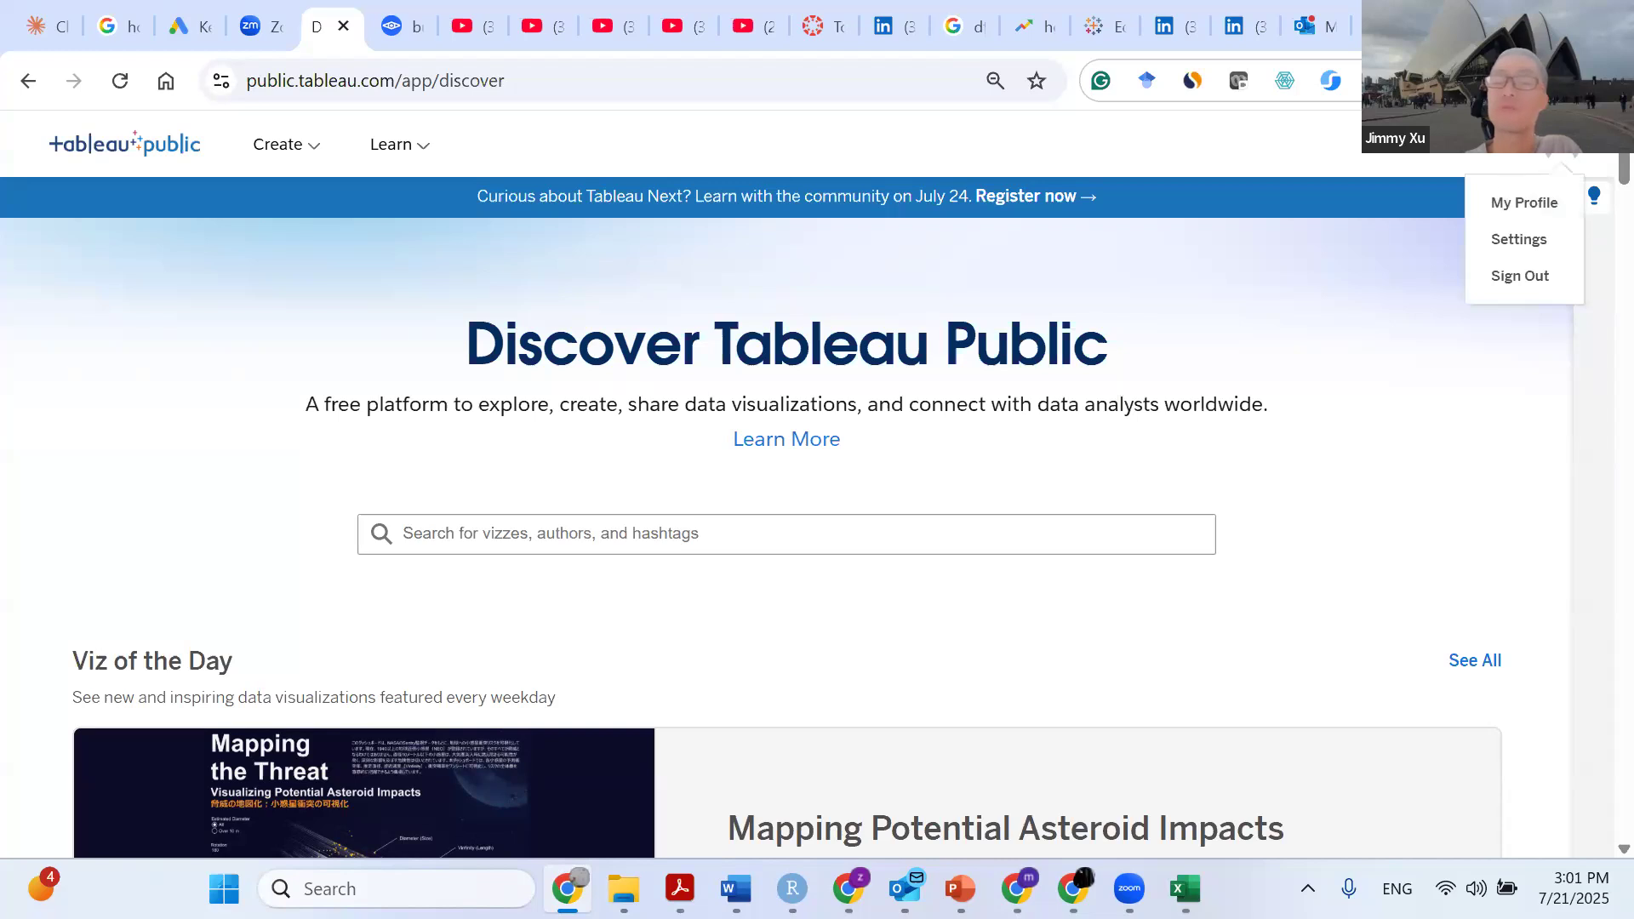
click(314, 151)
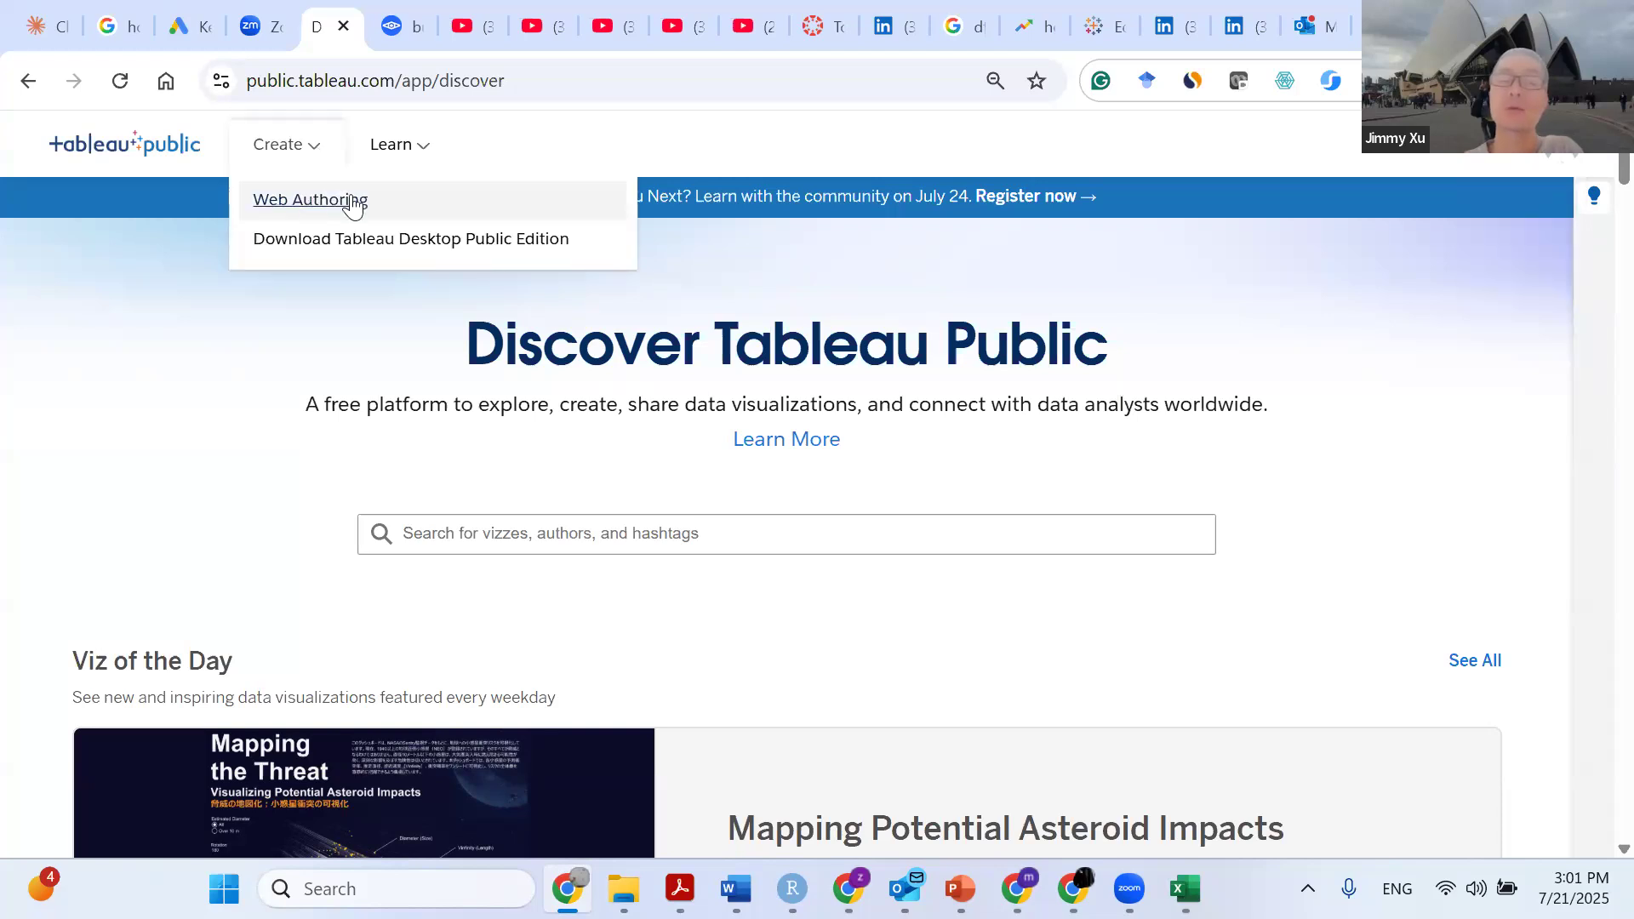
click(394, 145)
click(315, 157)
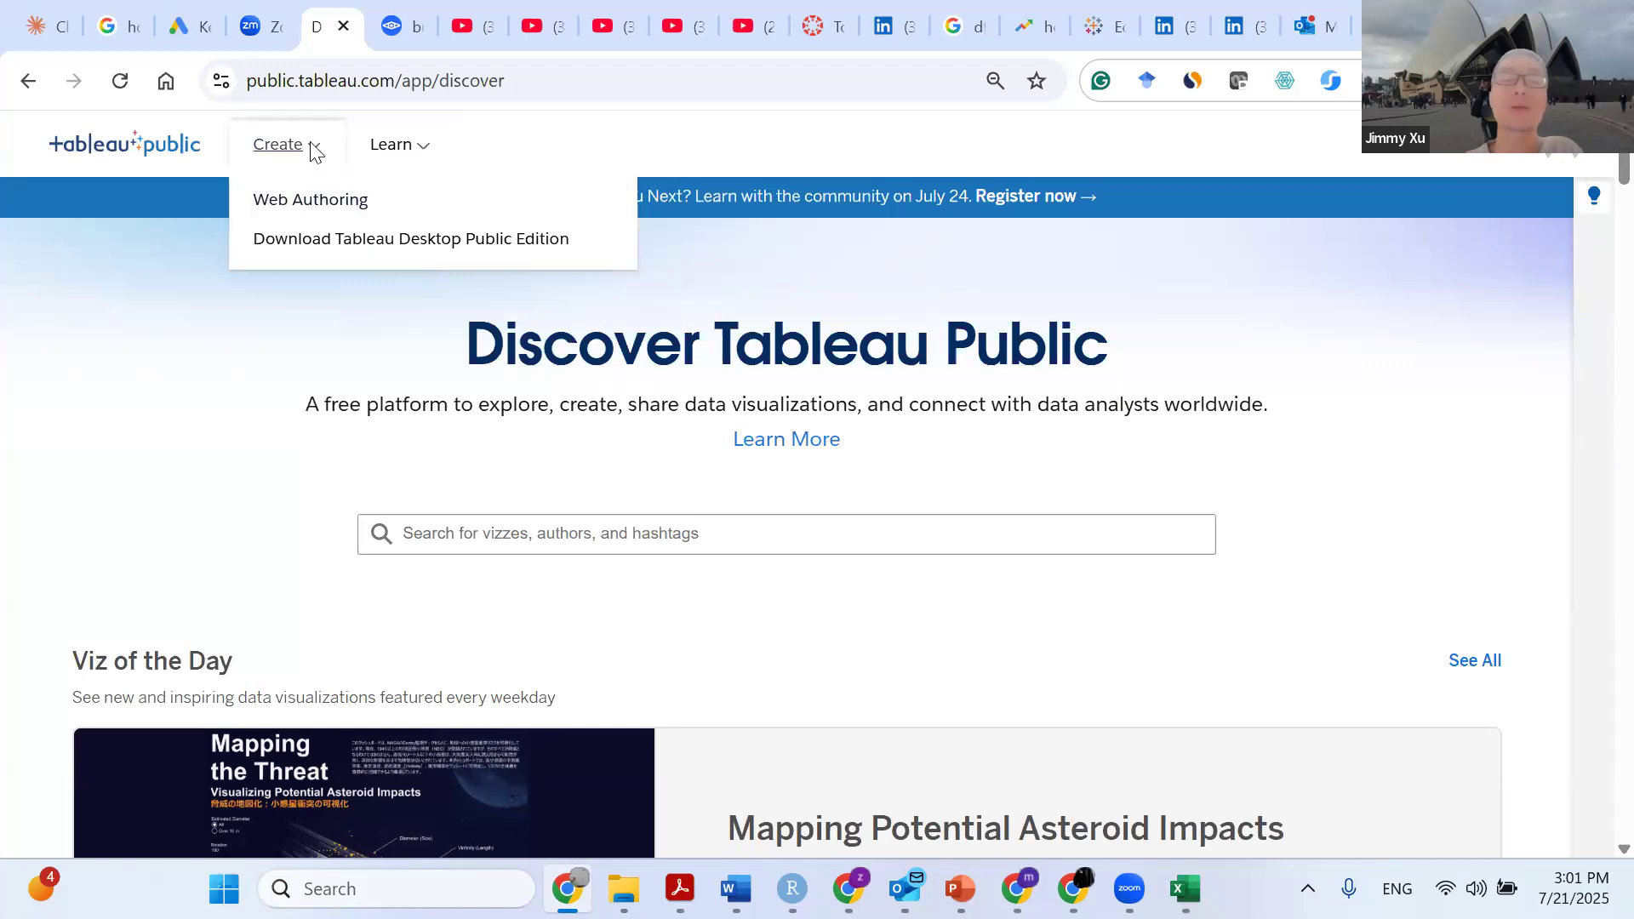
click(312, 204)
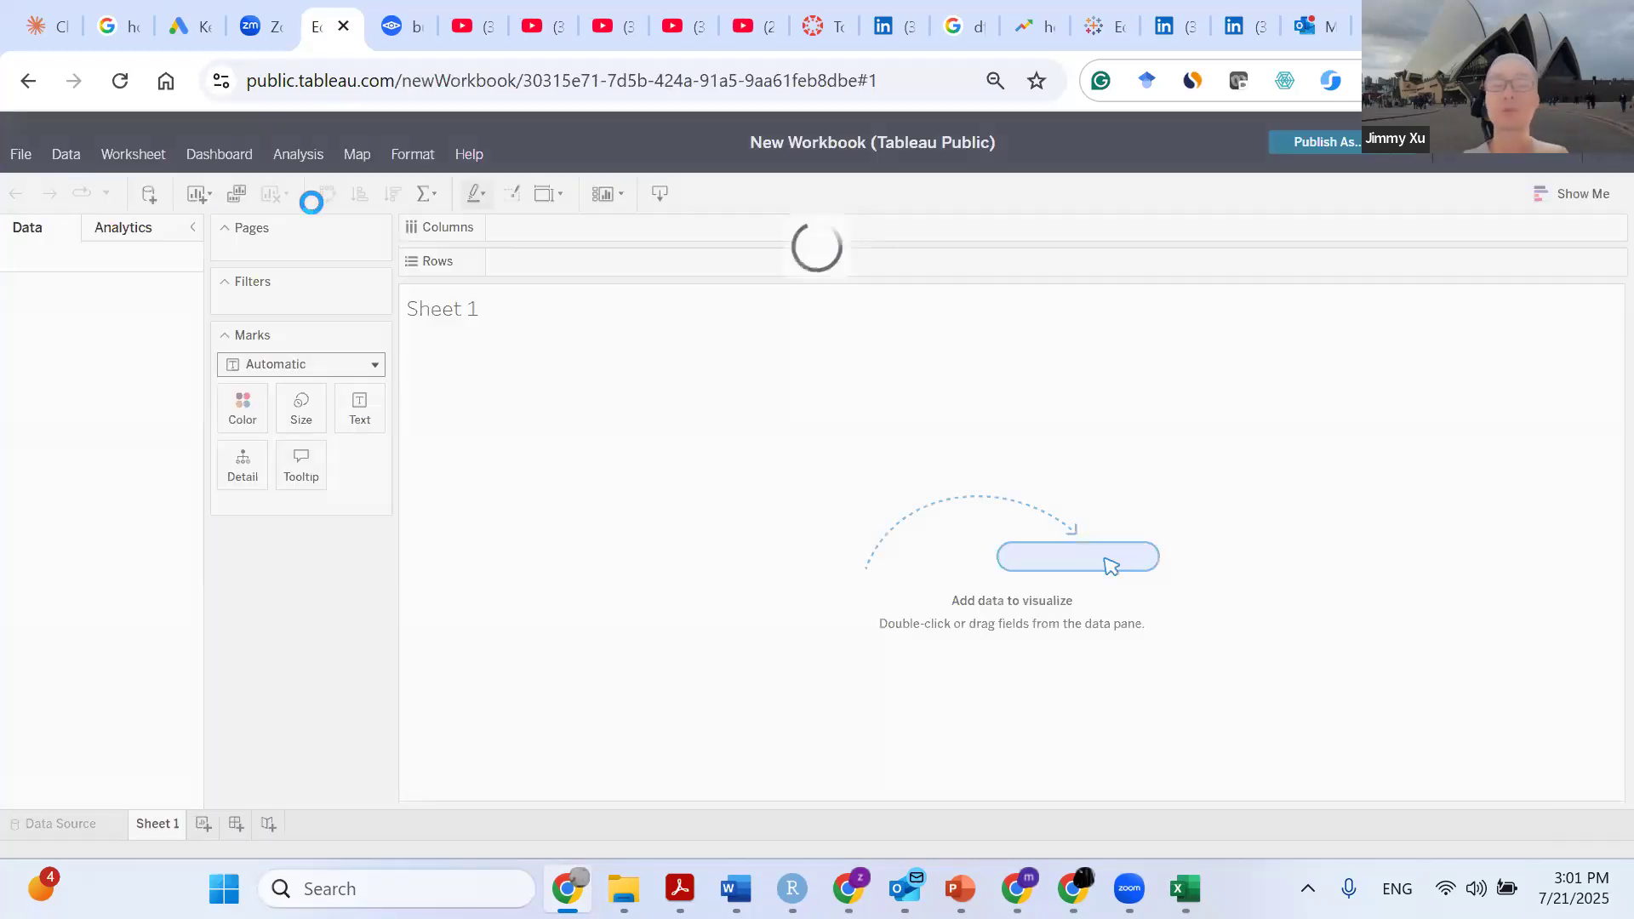
Connect the workbook to the geoMap (4).csv file from the computer and load its data preview.
click(807, 584)
click(670, 355)
click(1403, 773)
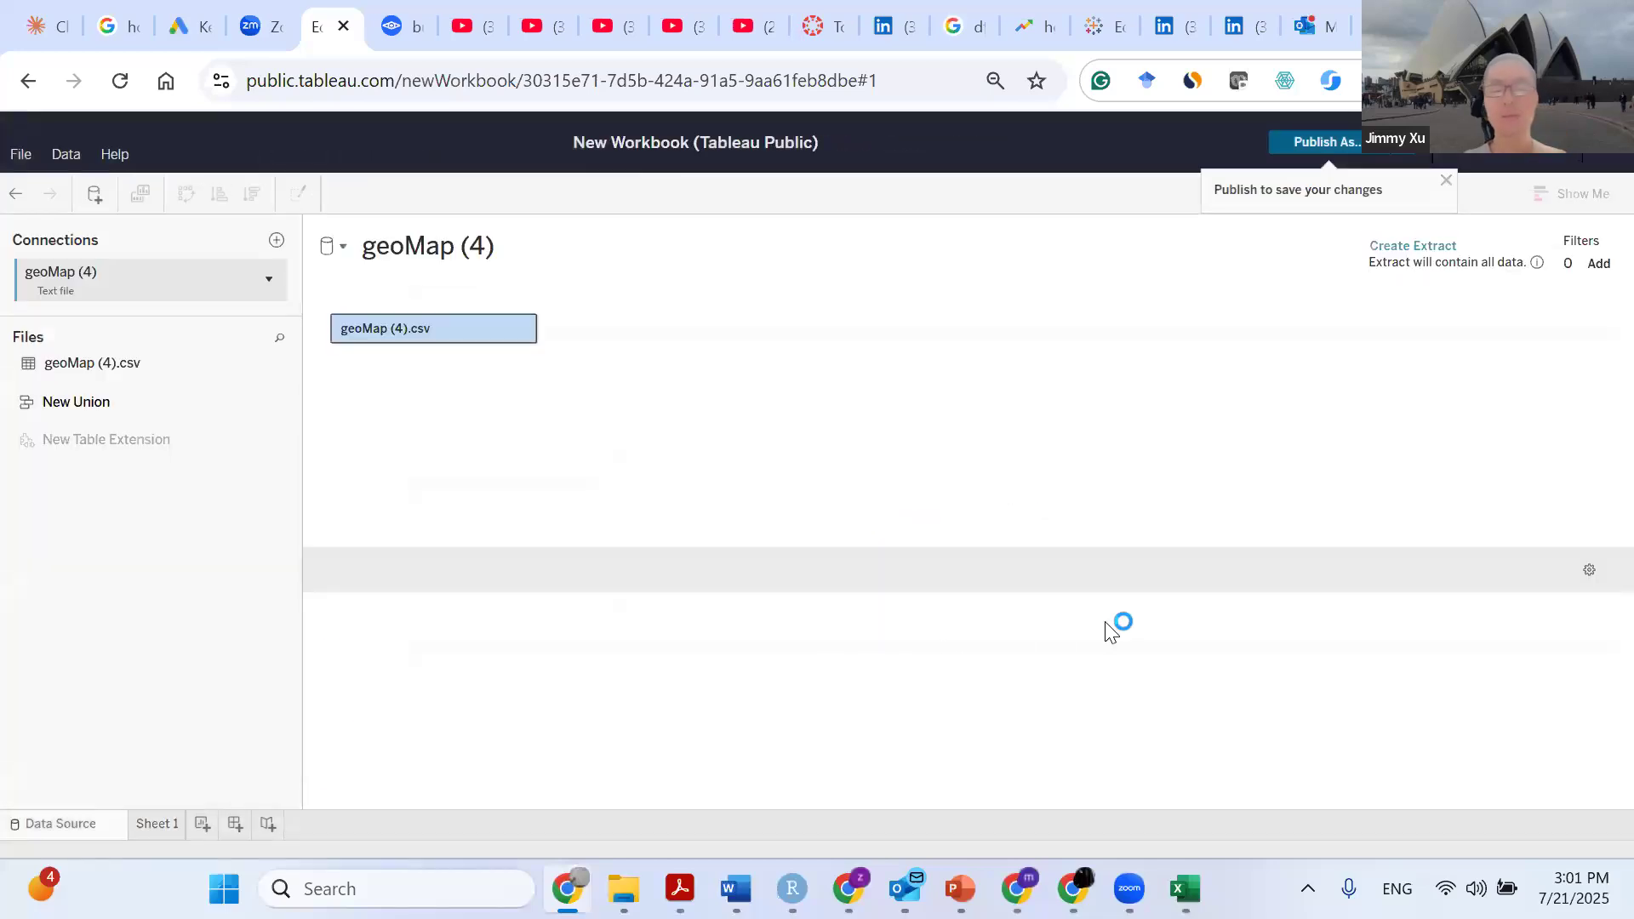
click(1199, 738)
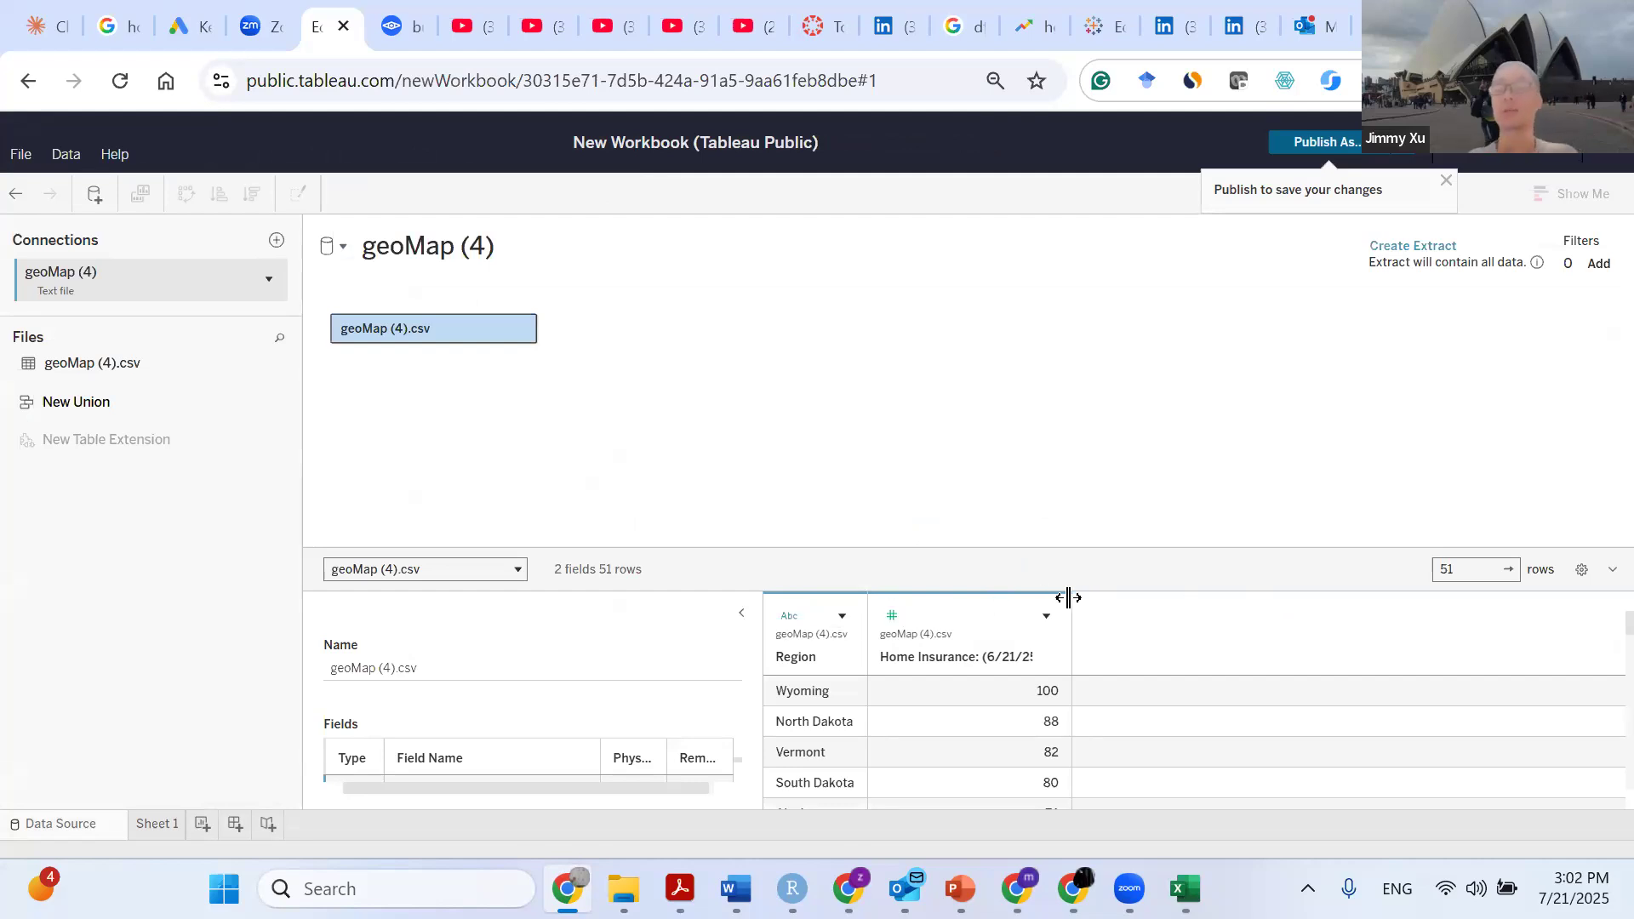
Assign the State/Province geographic role to the Region field and refresh the data preview.
click(843, 616)
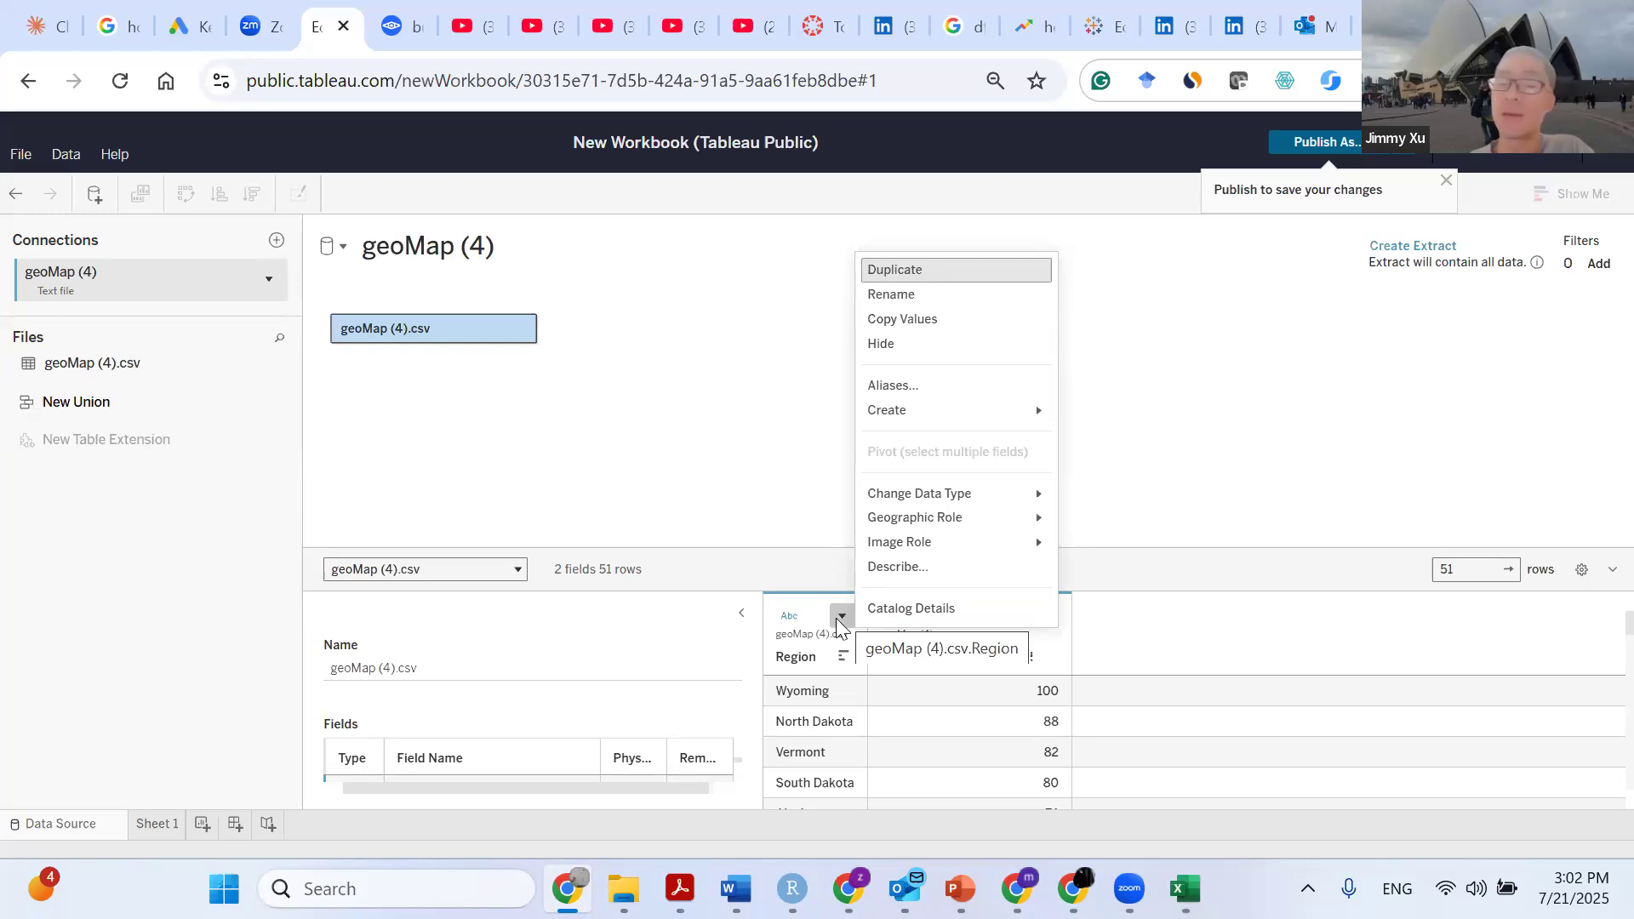
click(840, 620)
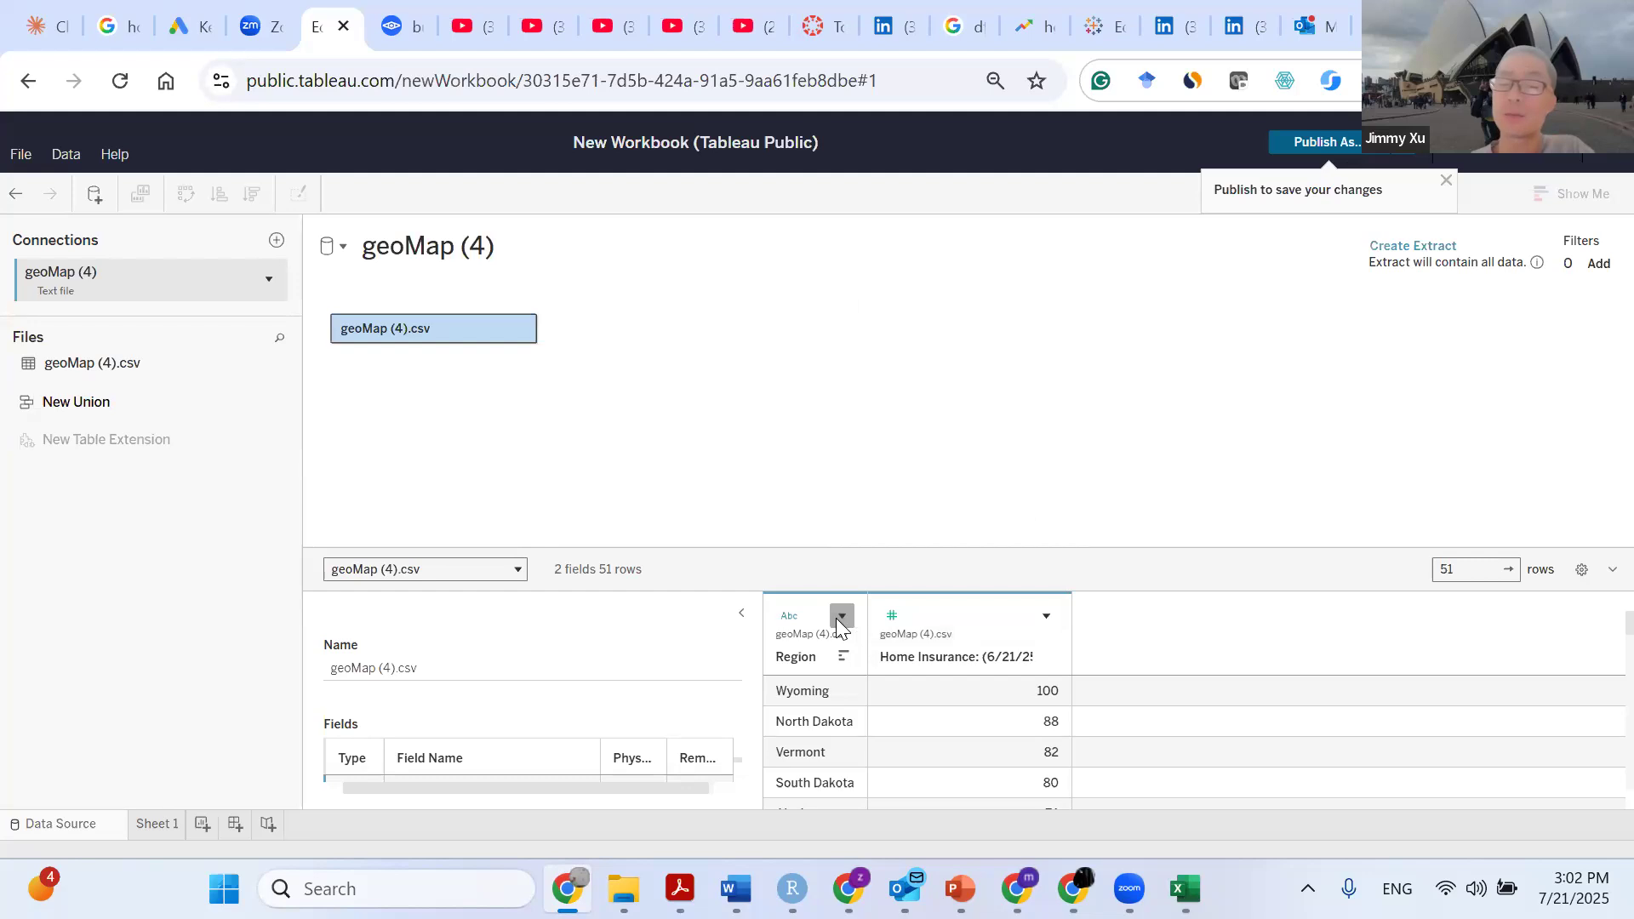
click(840, 620)
mouse_move(893, 524)
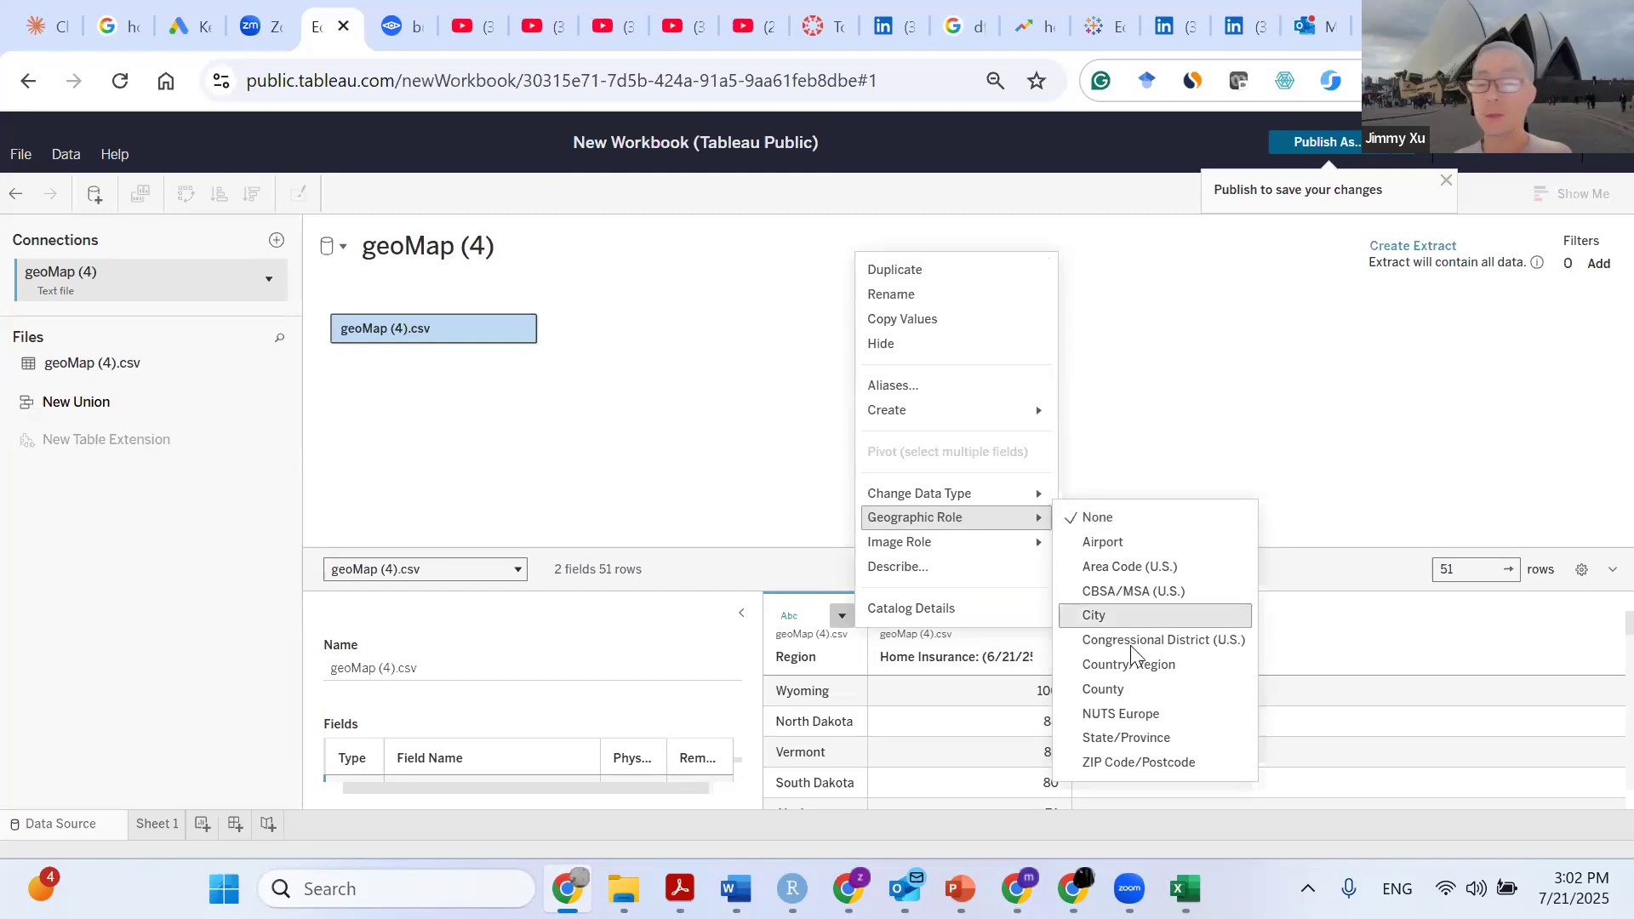
click(1118, 739)
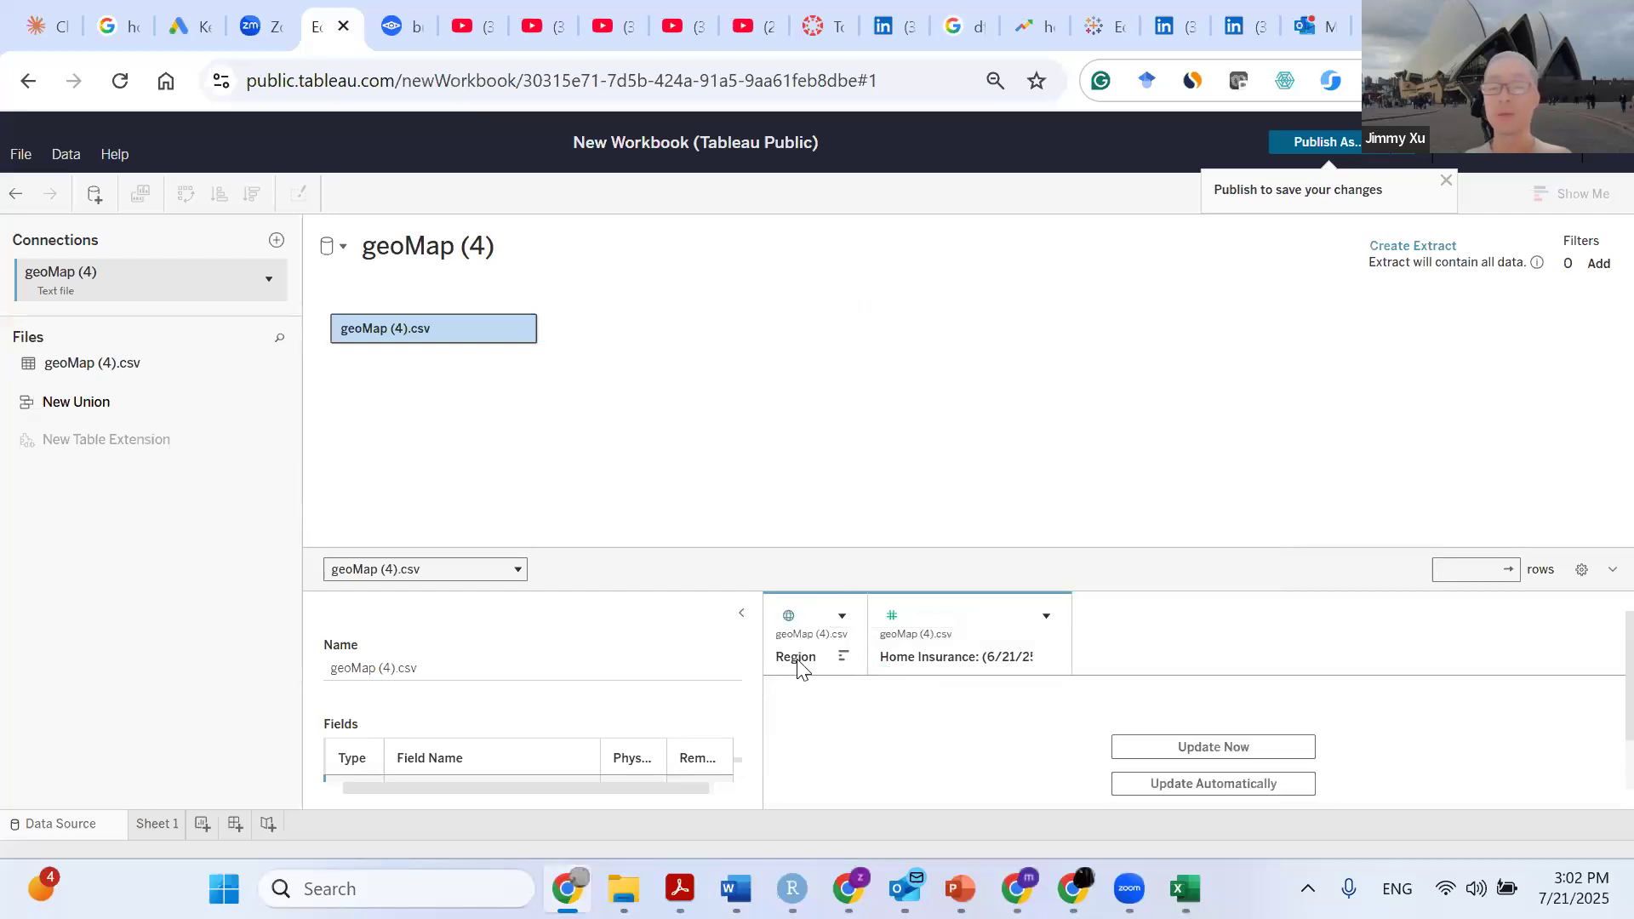
click(1243, 747)
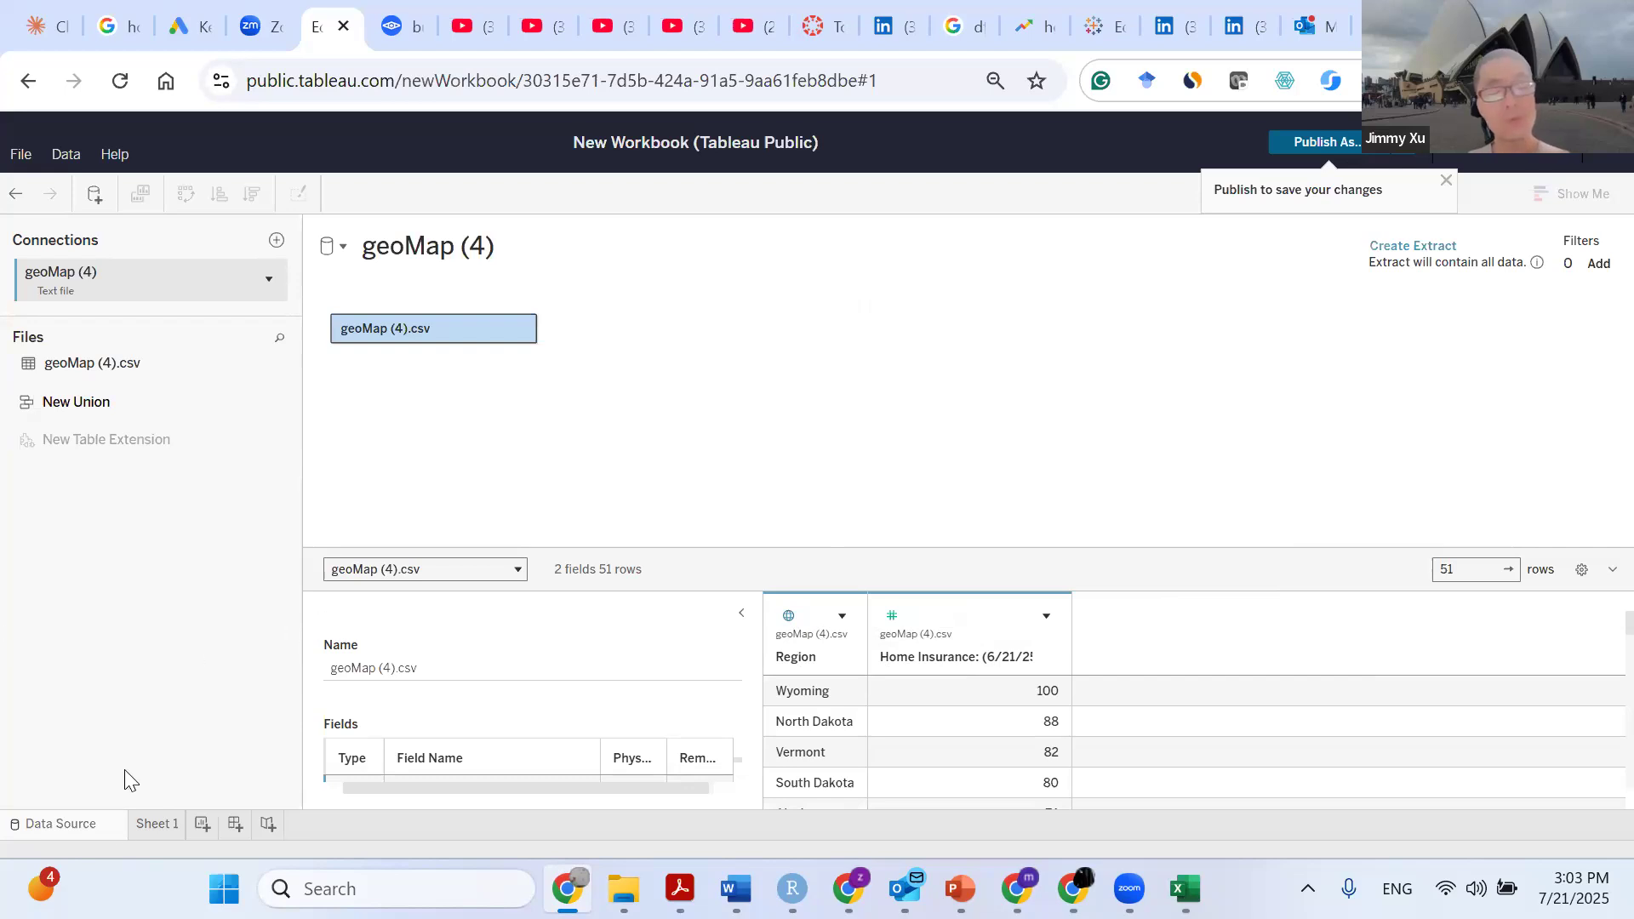
On Sheet 1, place Latitude (generated) on Rows and Longitude (generated) on Columns to build a base map.
click(161, 826)
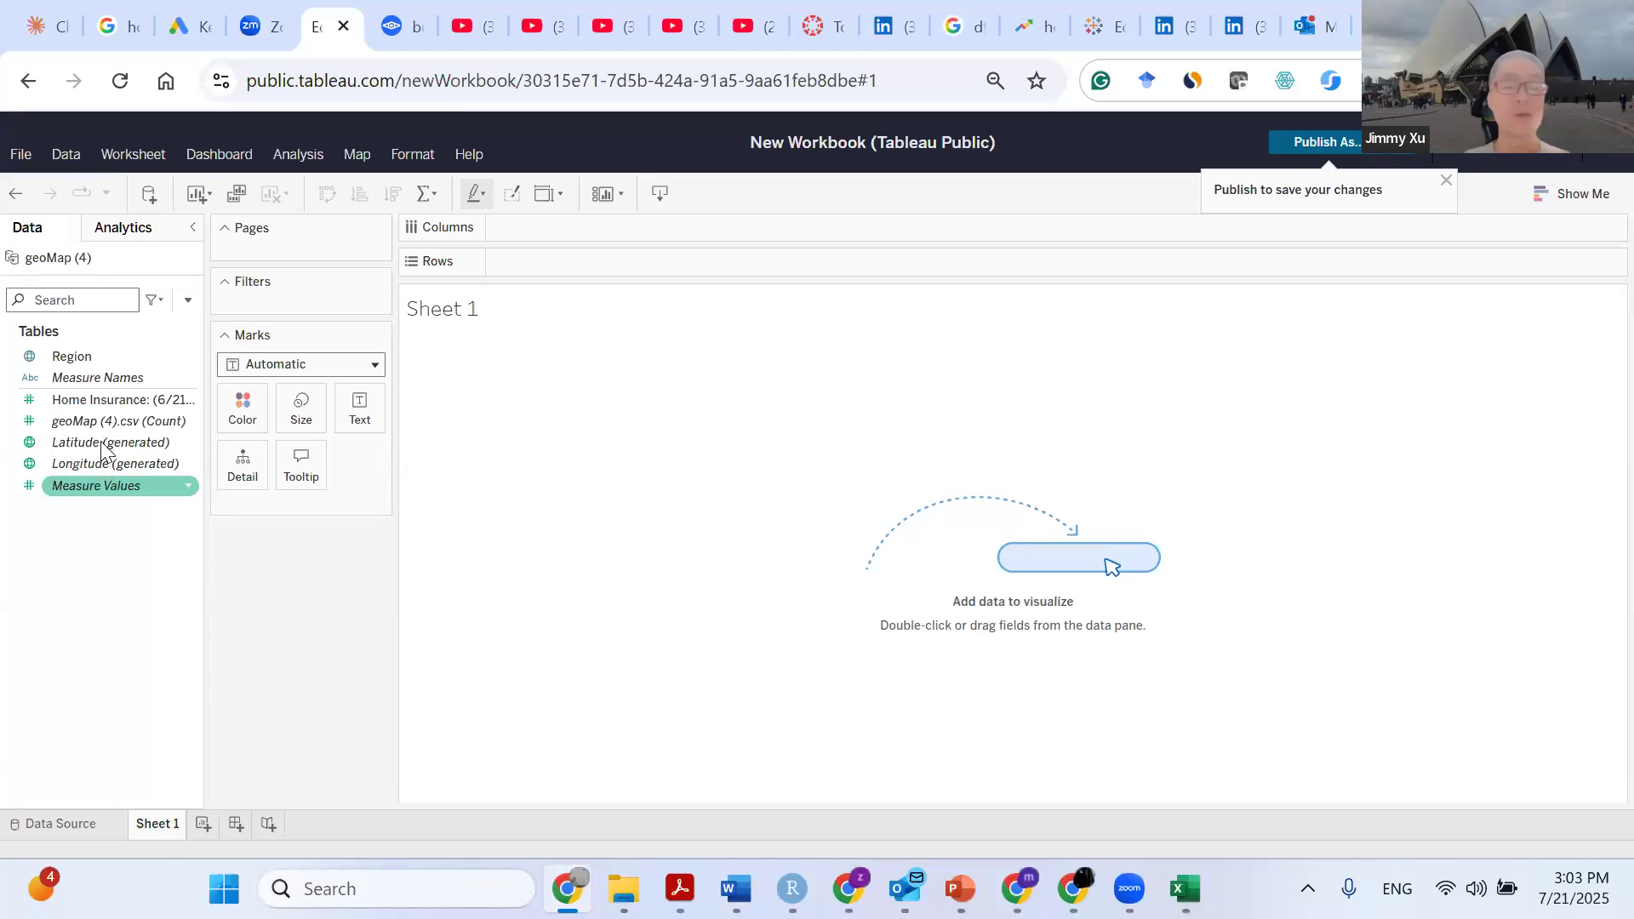
drag(103, 447, 452, 350)
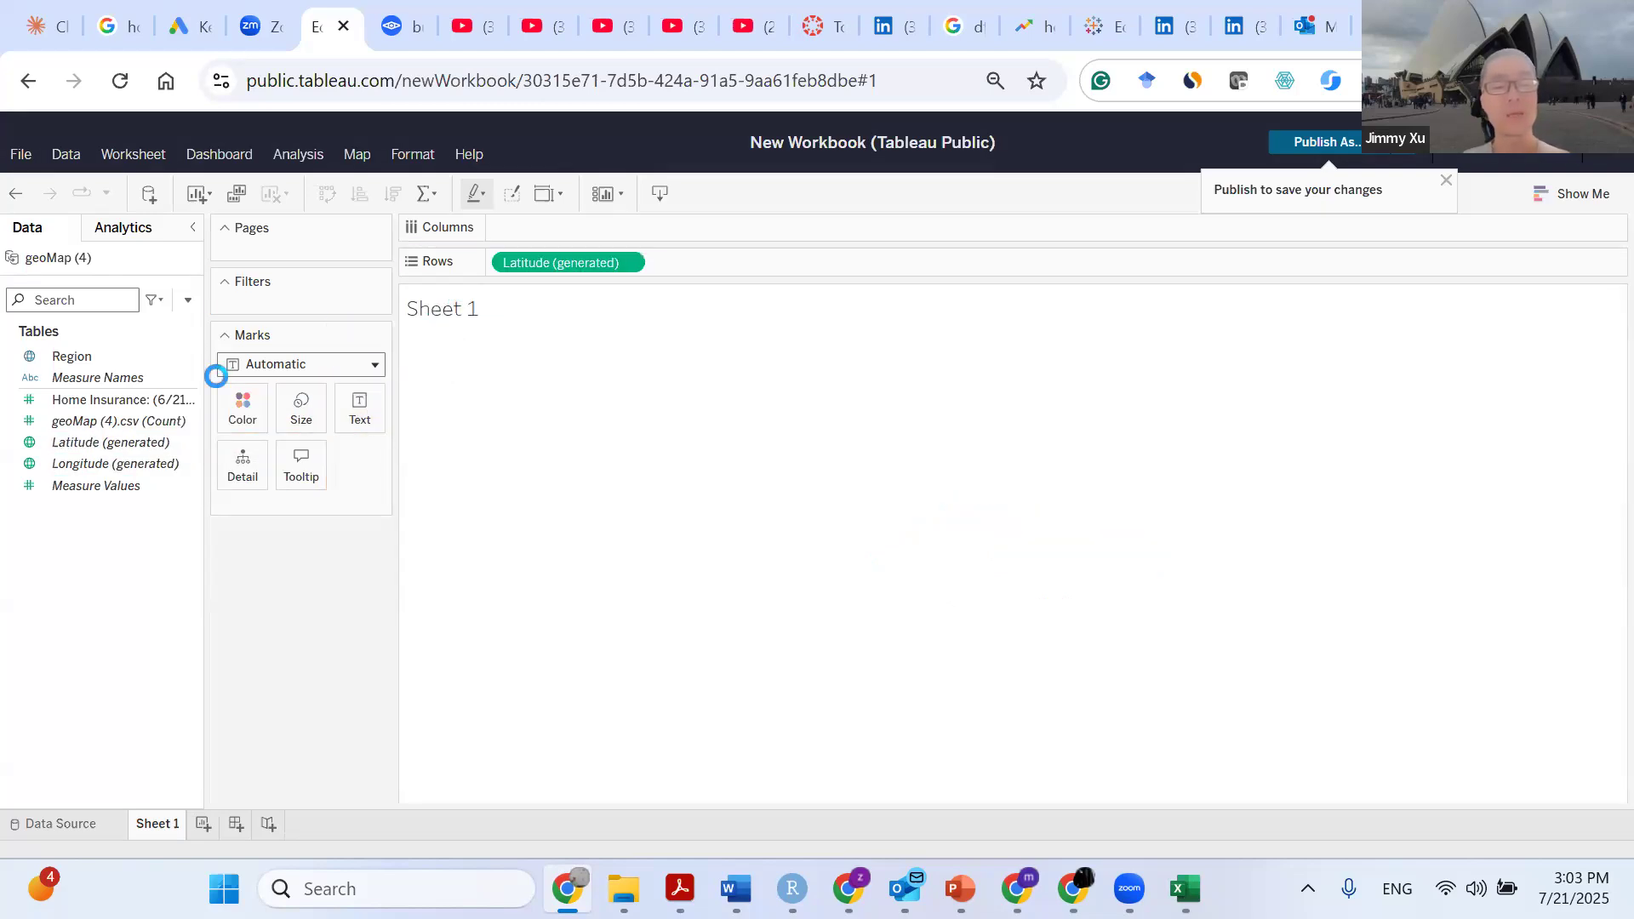
drag(88, 474, 457, 338)
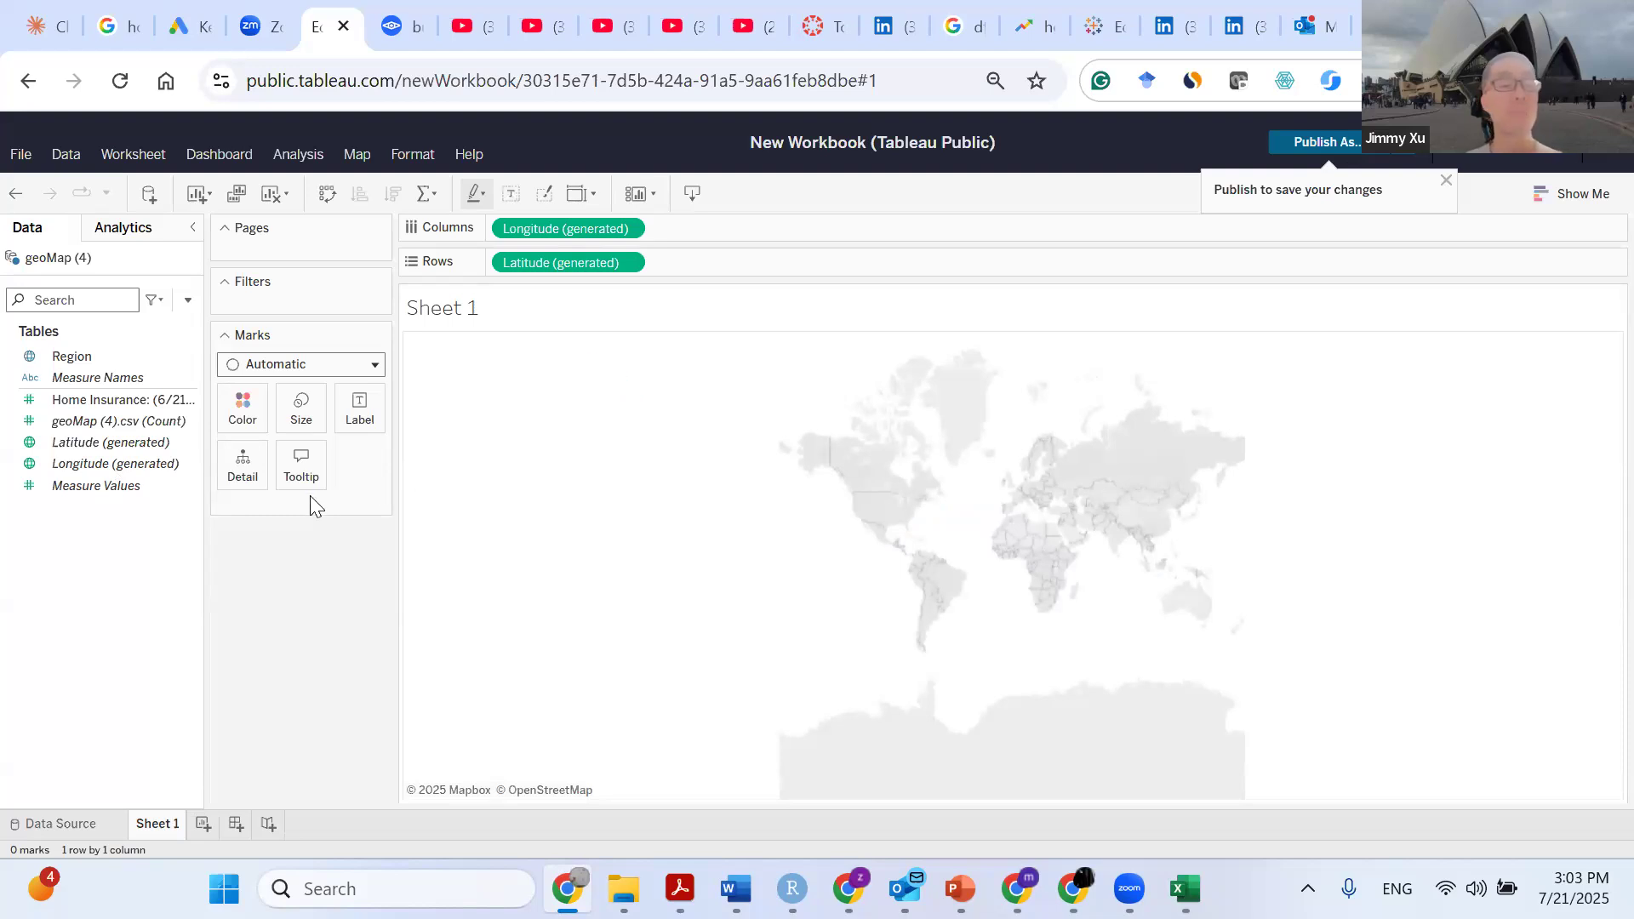
Add Region as a detail so each state is plotted, and change the chart to a filled map.
drag(85, 355, 297, 514)
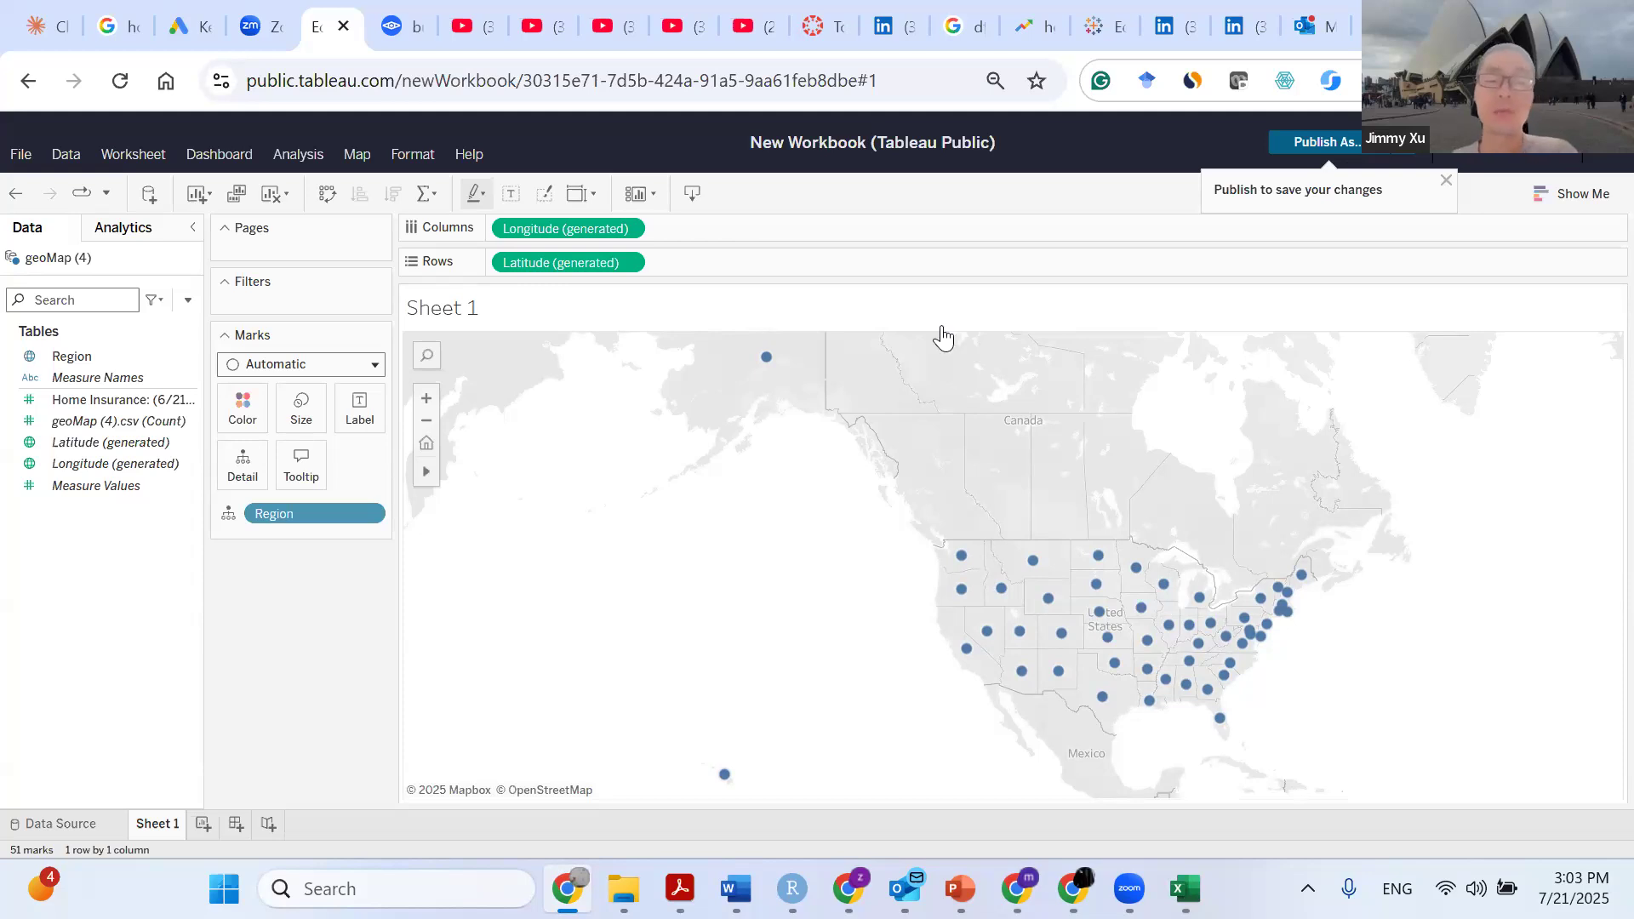
click(160, 401)
click(155, 422)
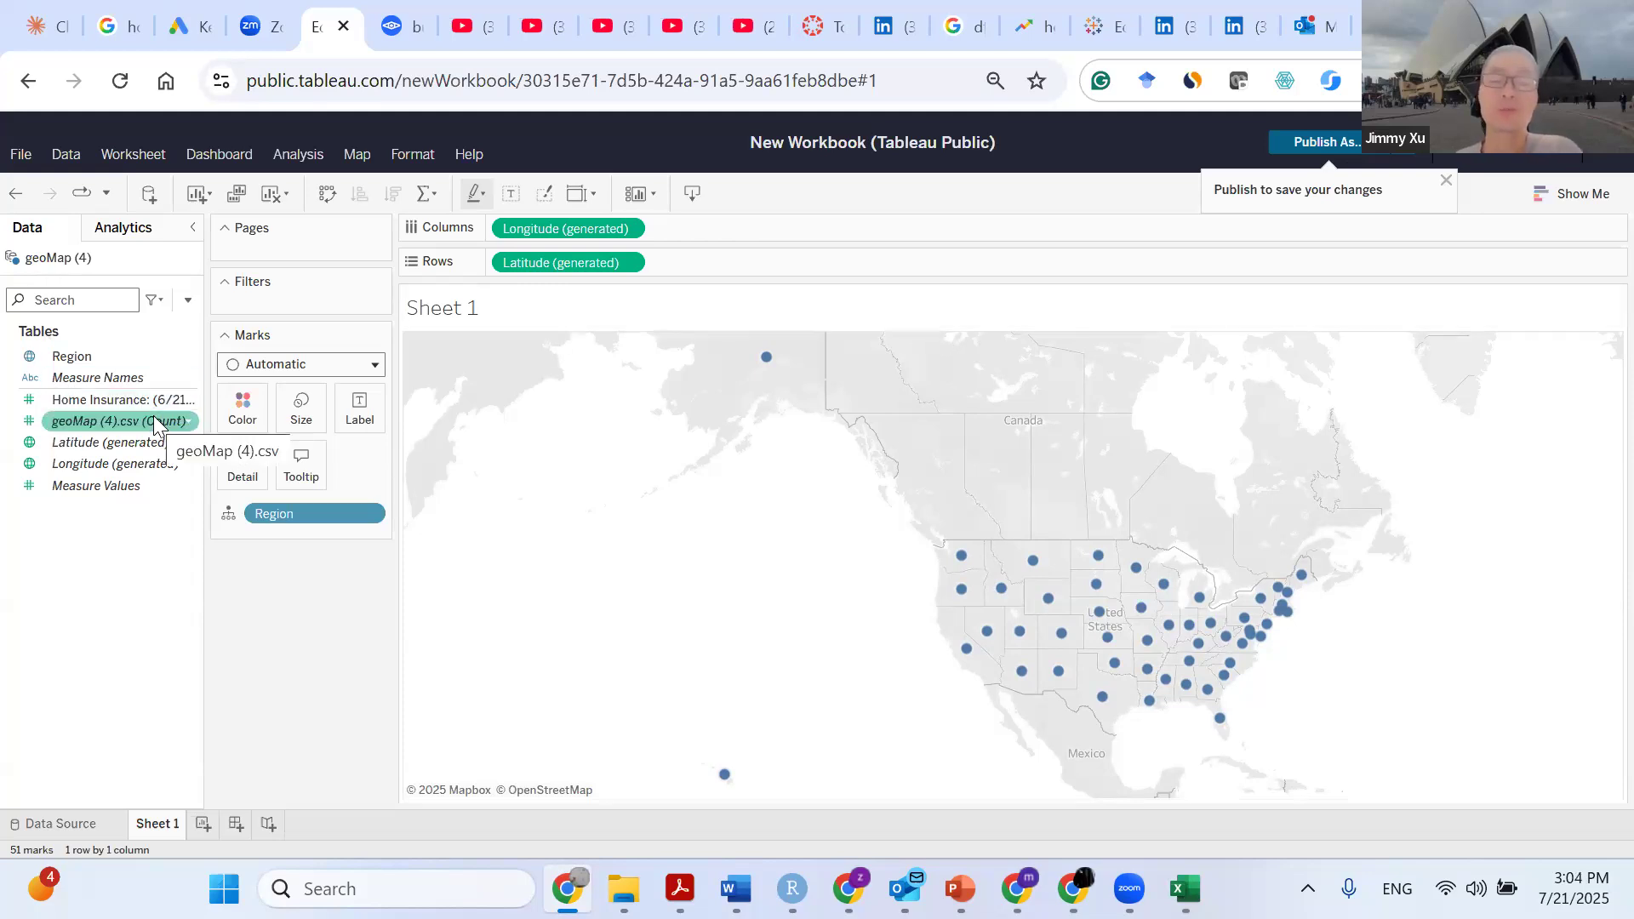
click(1576, 195)
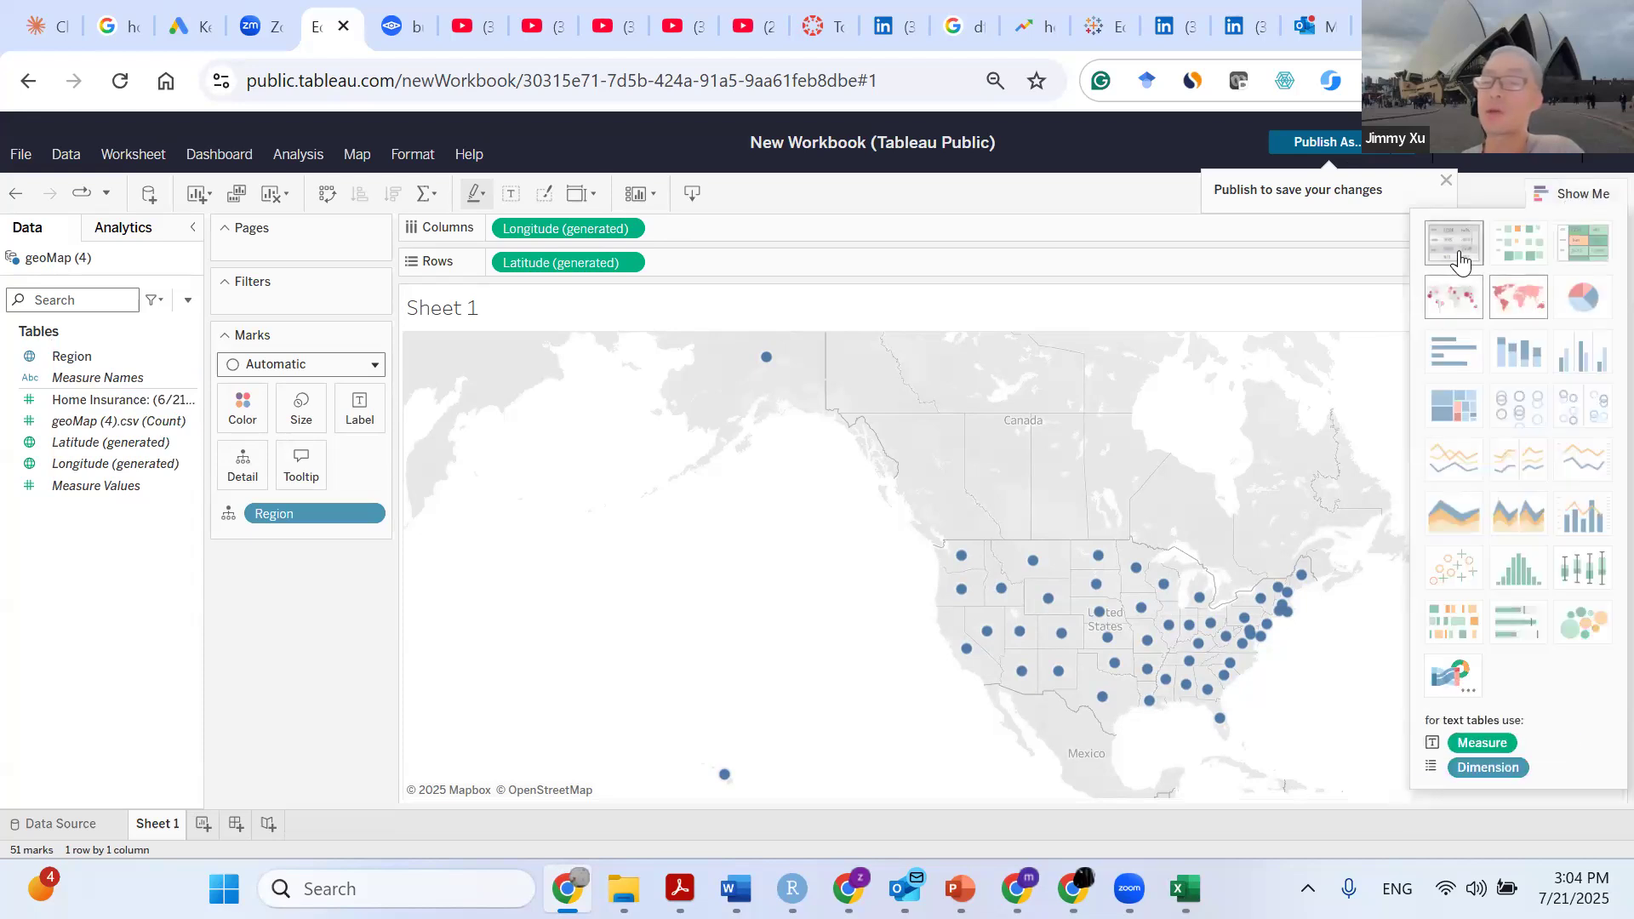
click(1522, 303)
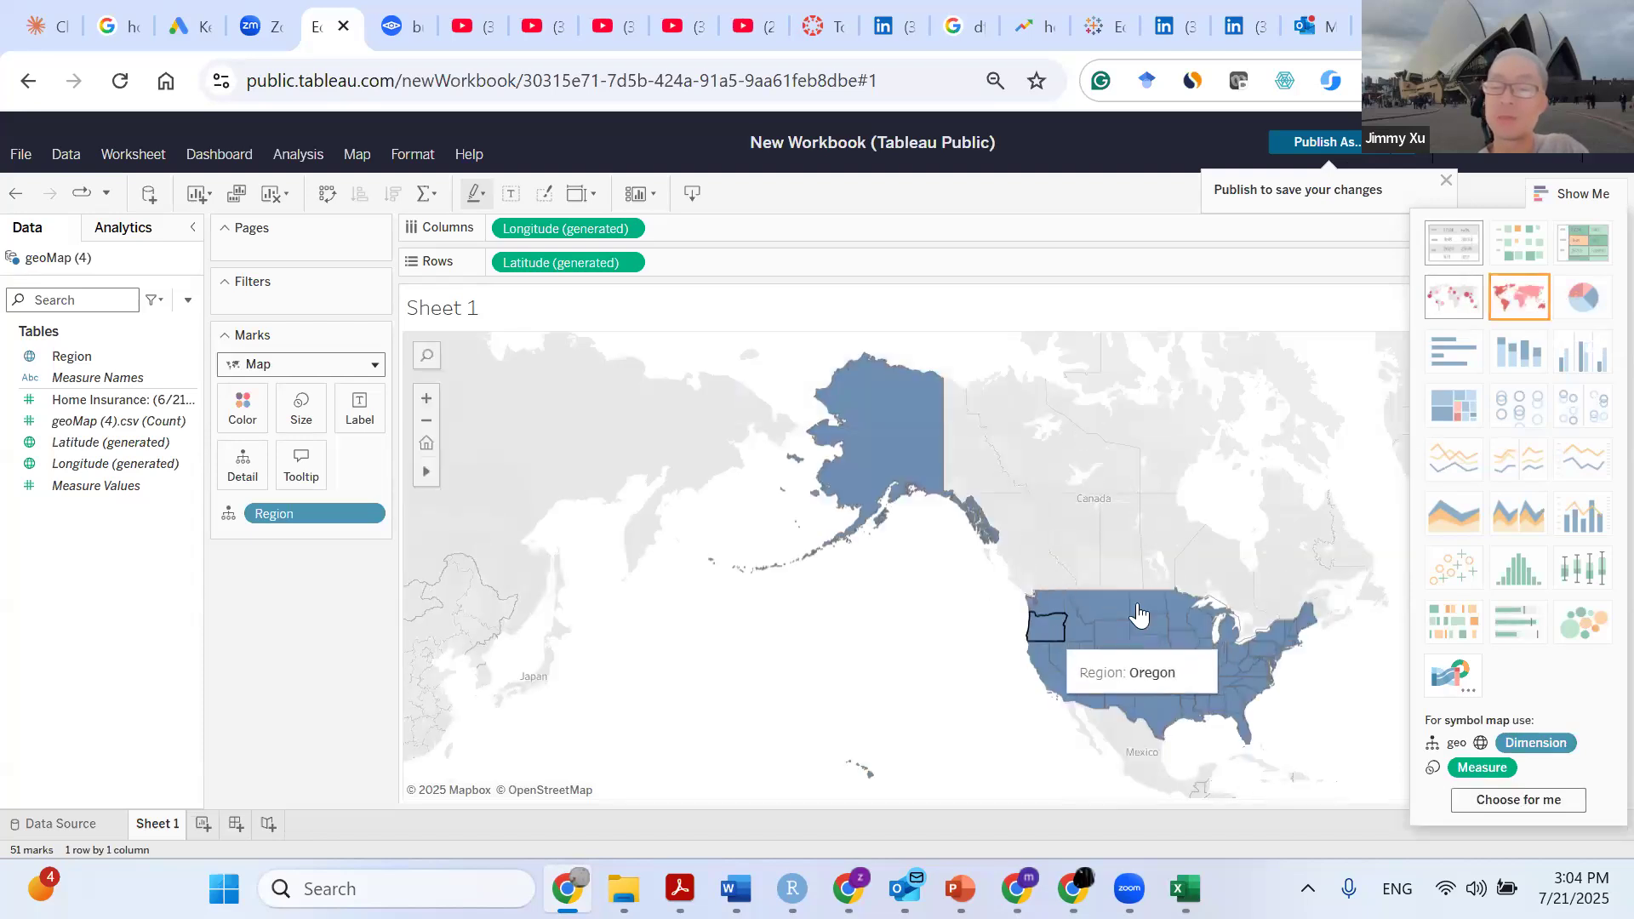
click(73, 353)
drag(75, 358, 380, 423)
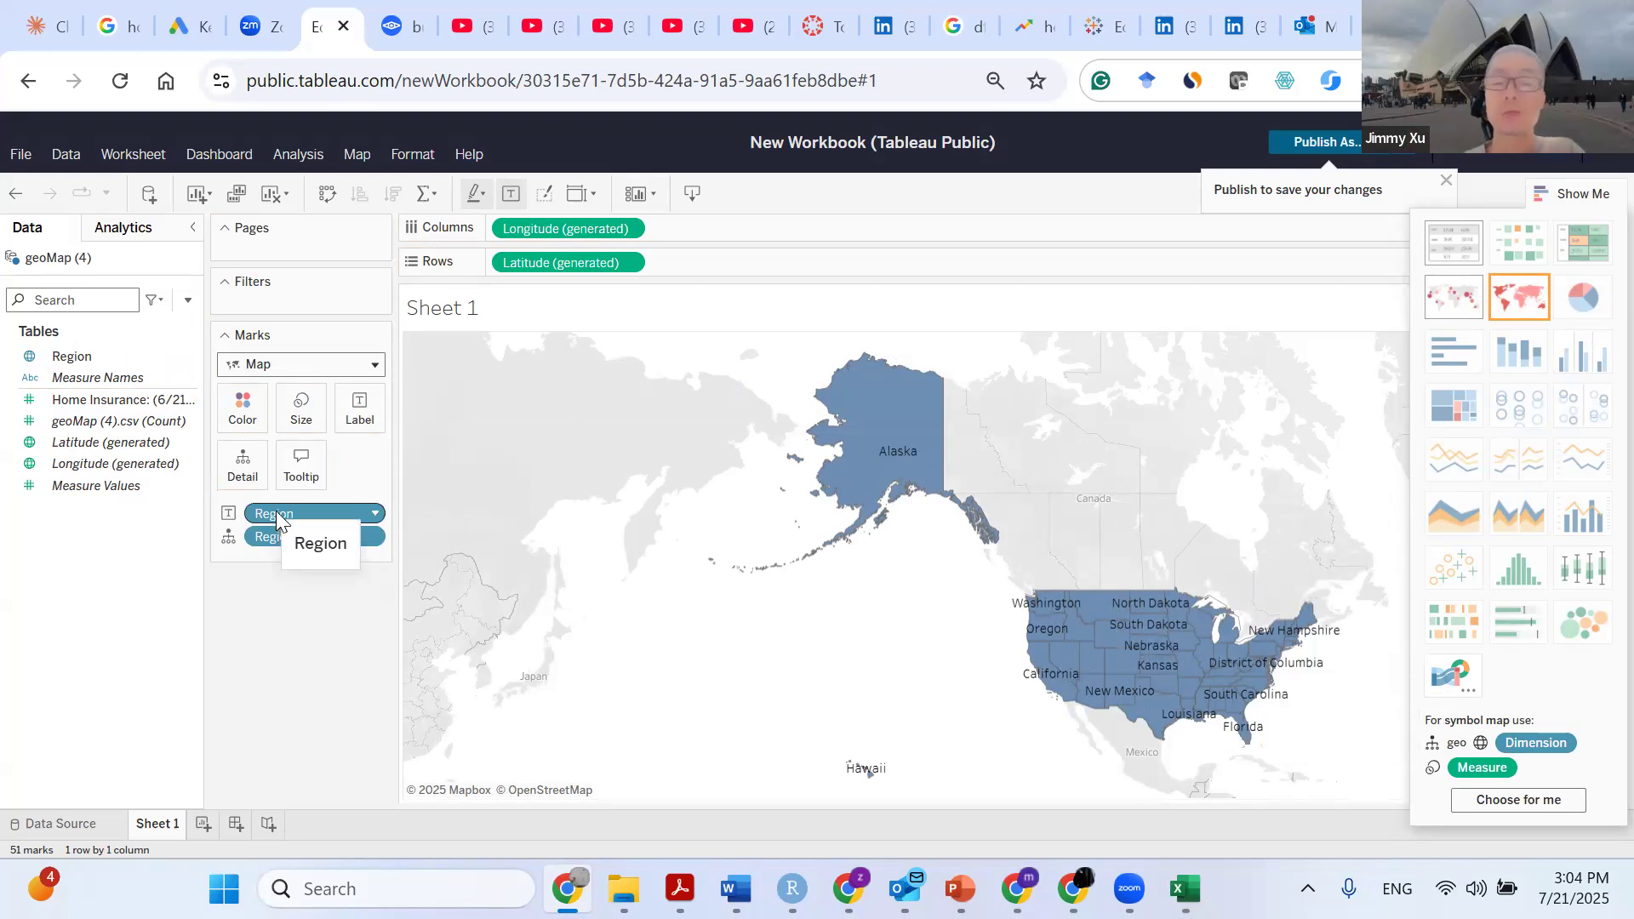
drag(276, 511, 99, 364)
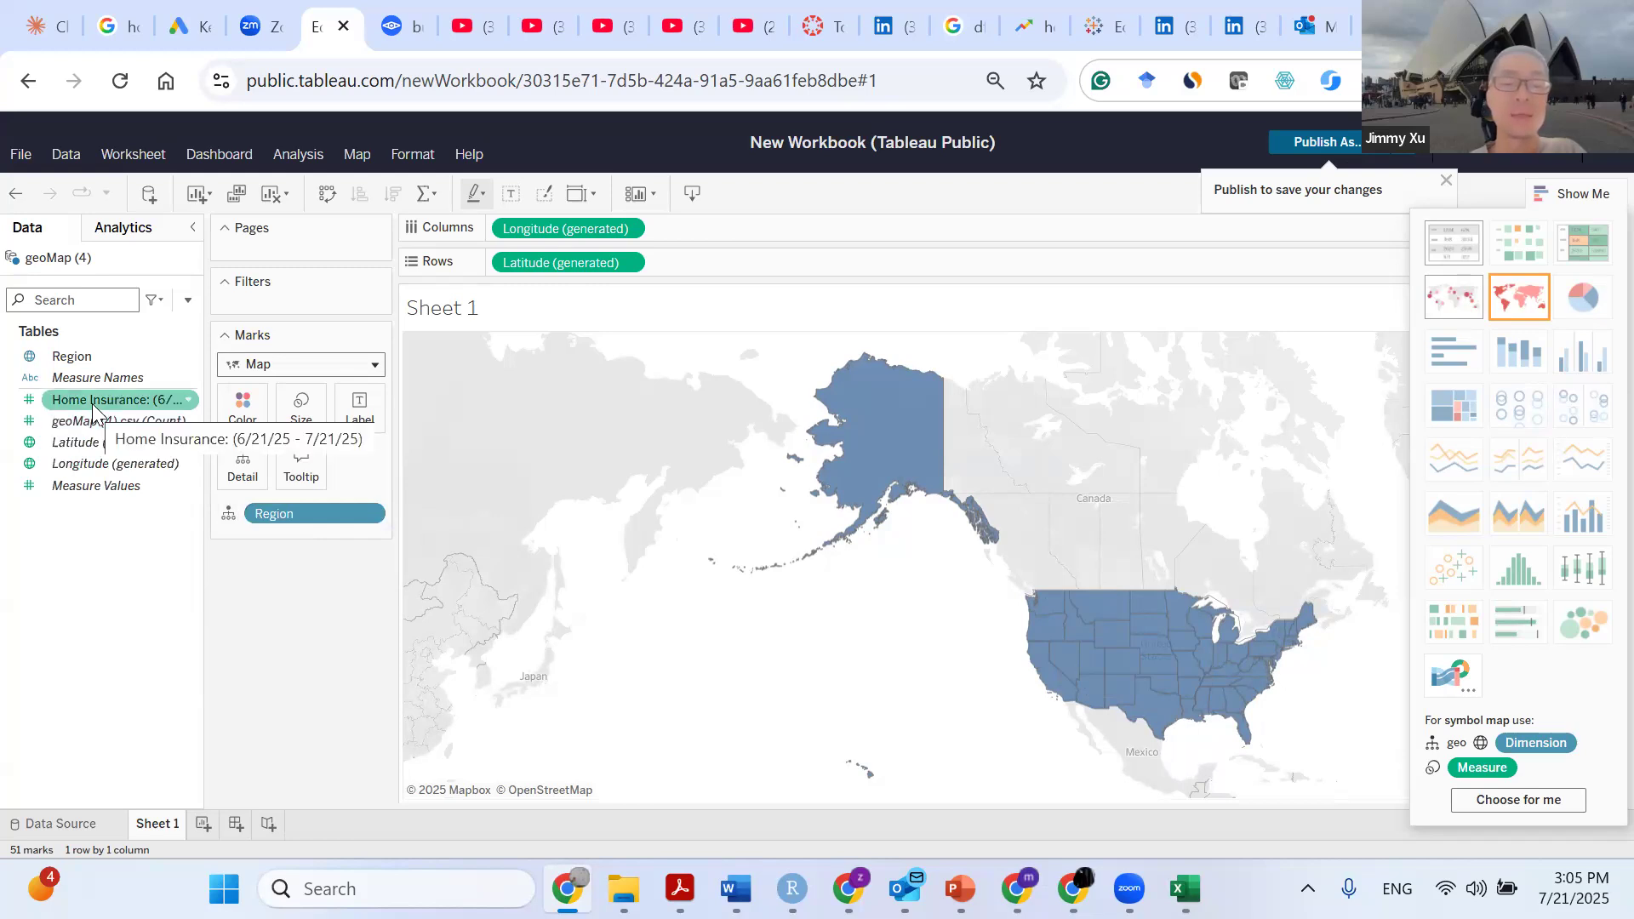
Label the states with the Home Insurance: (6/21/25 - 7/21/25) measure and set the map's background style to Outdoors.
drag(92, 403, 363, 418)
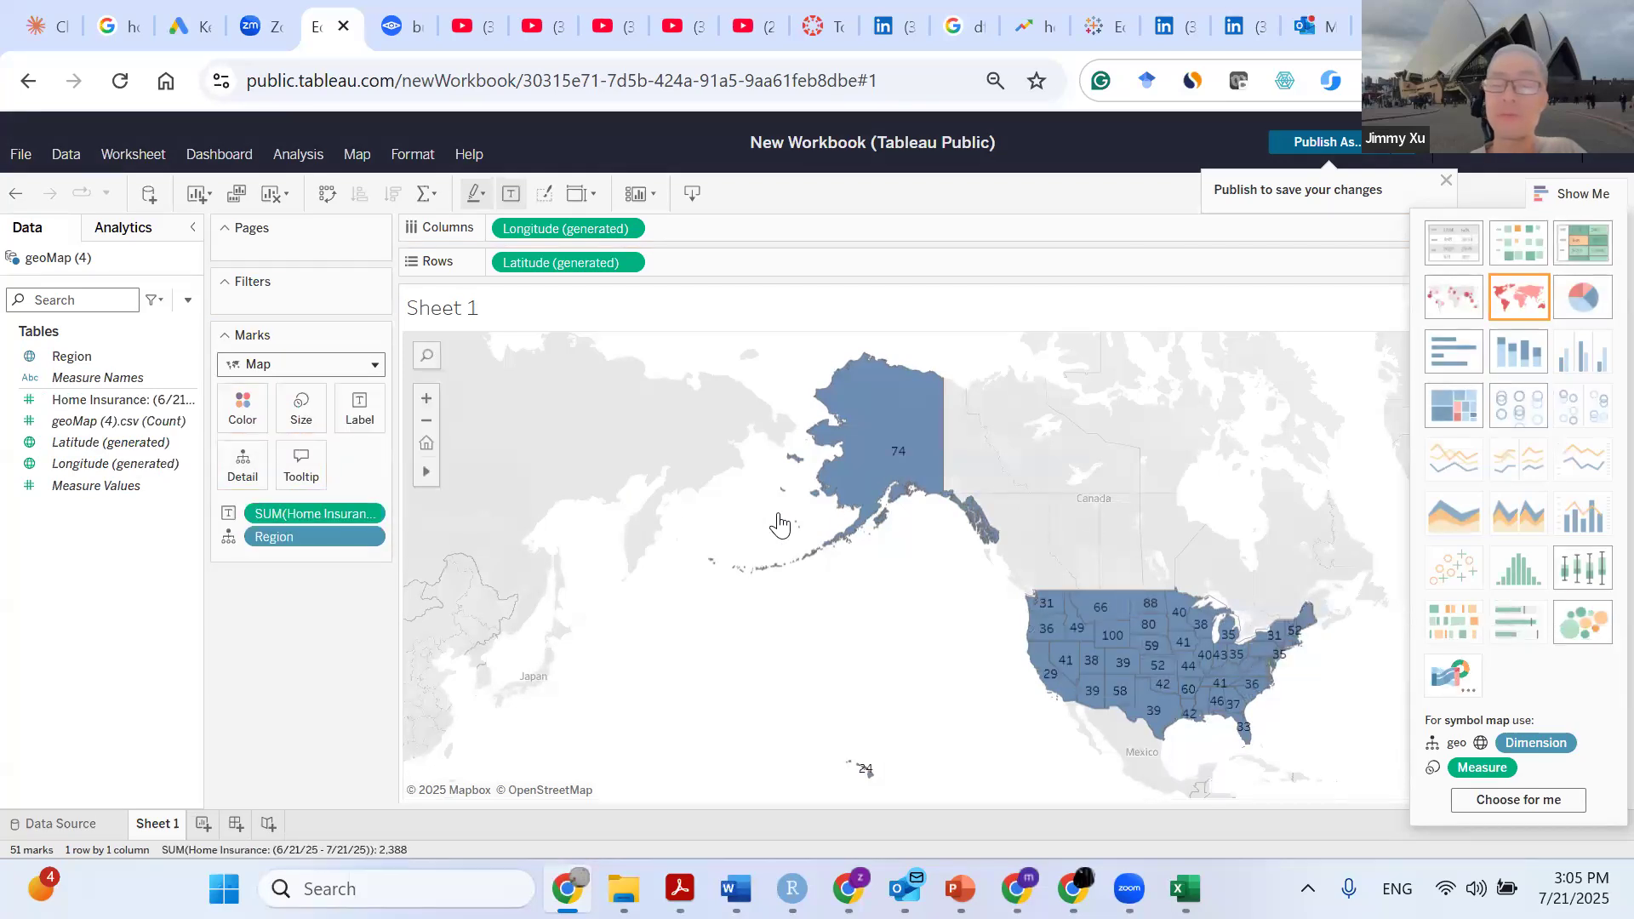
click(298, 155)
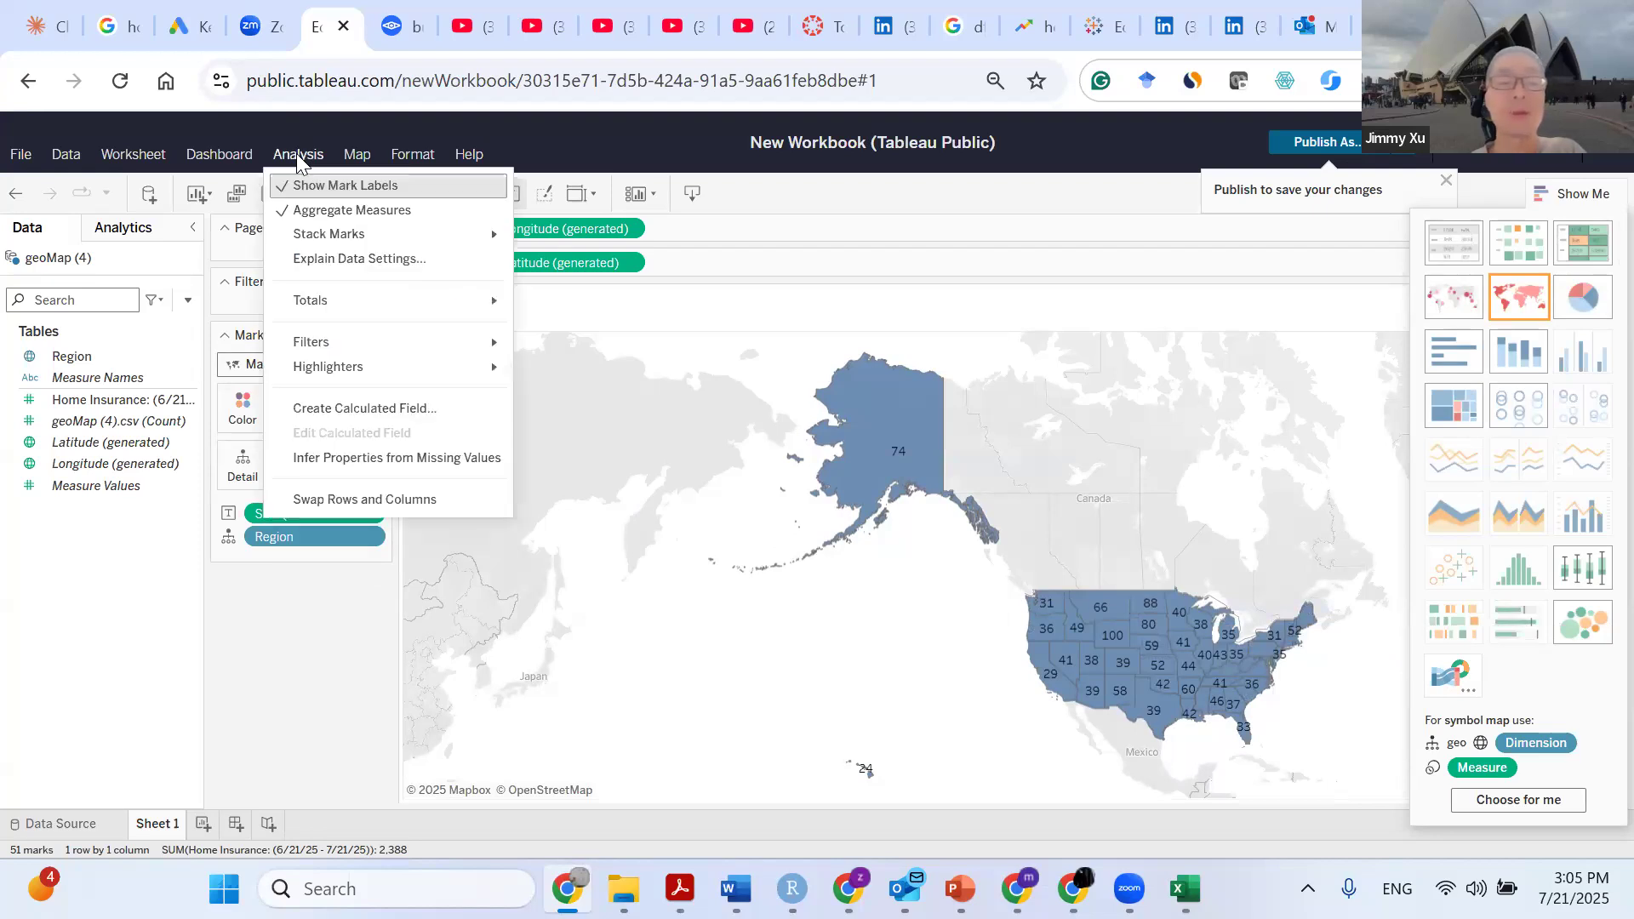
mouse_move(356, 154)
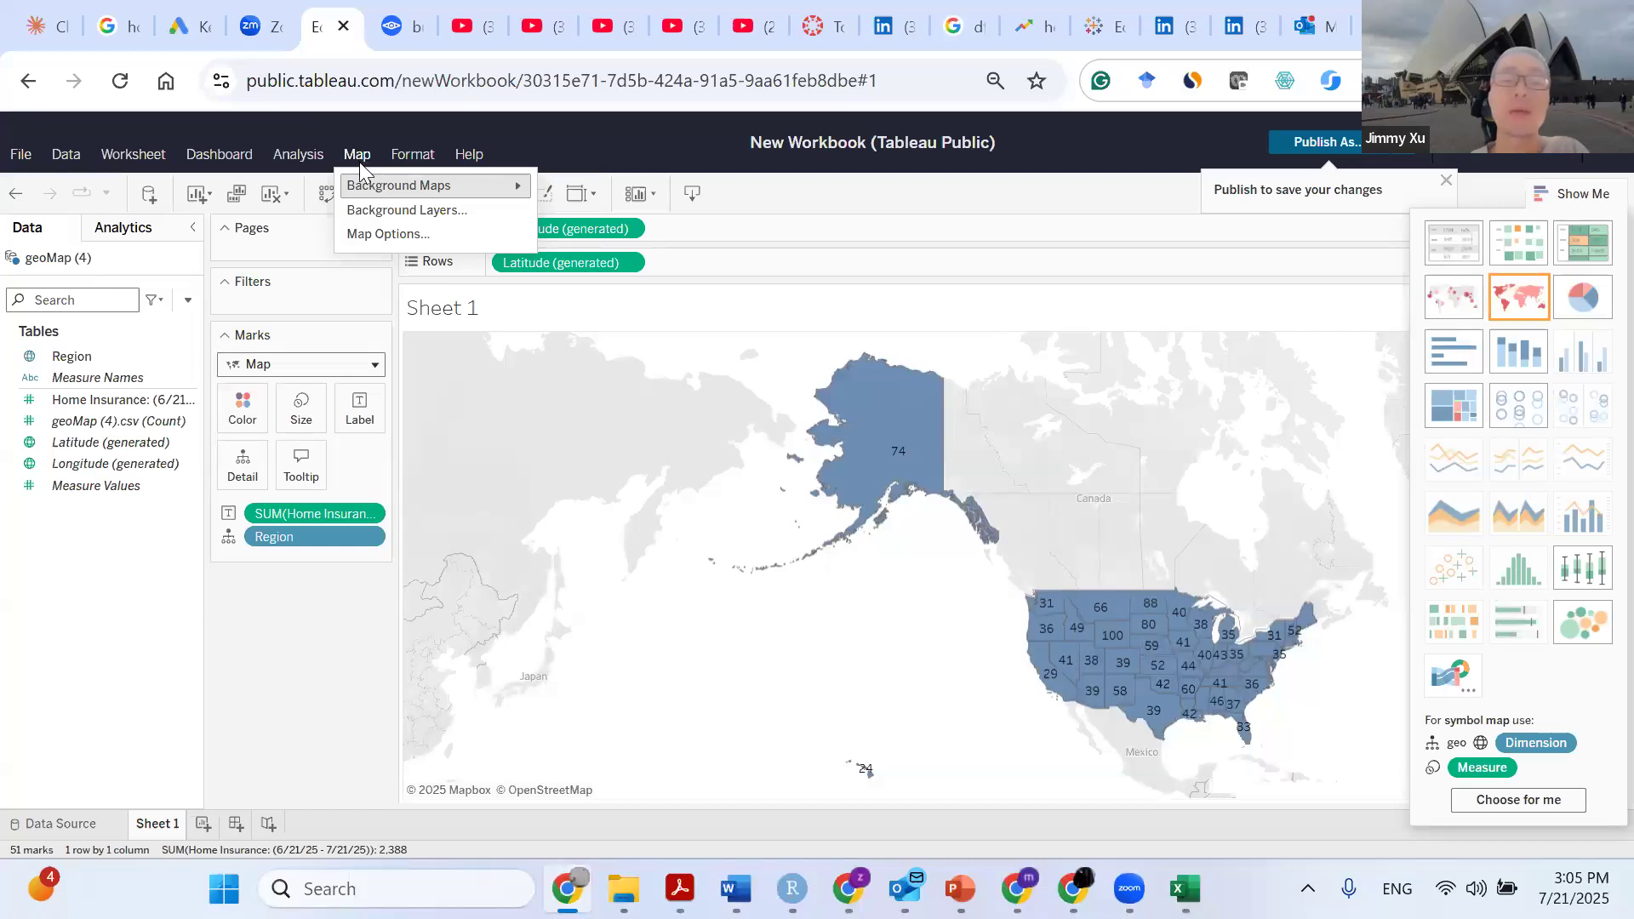
click(378, 218)
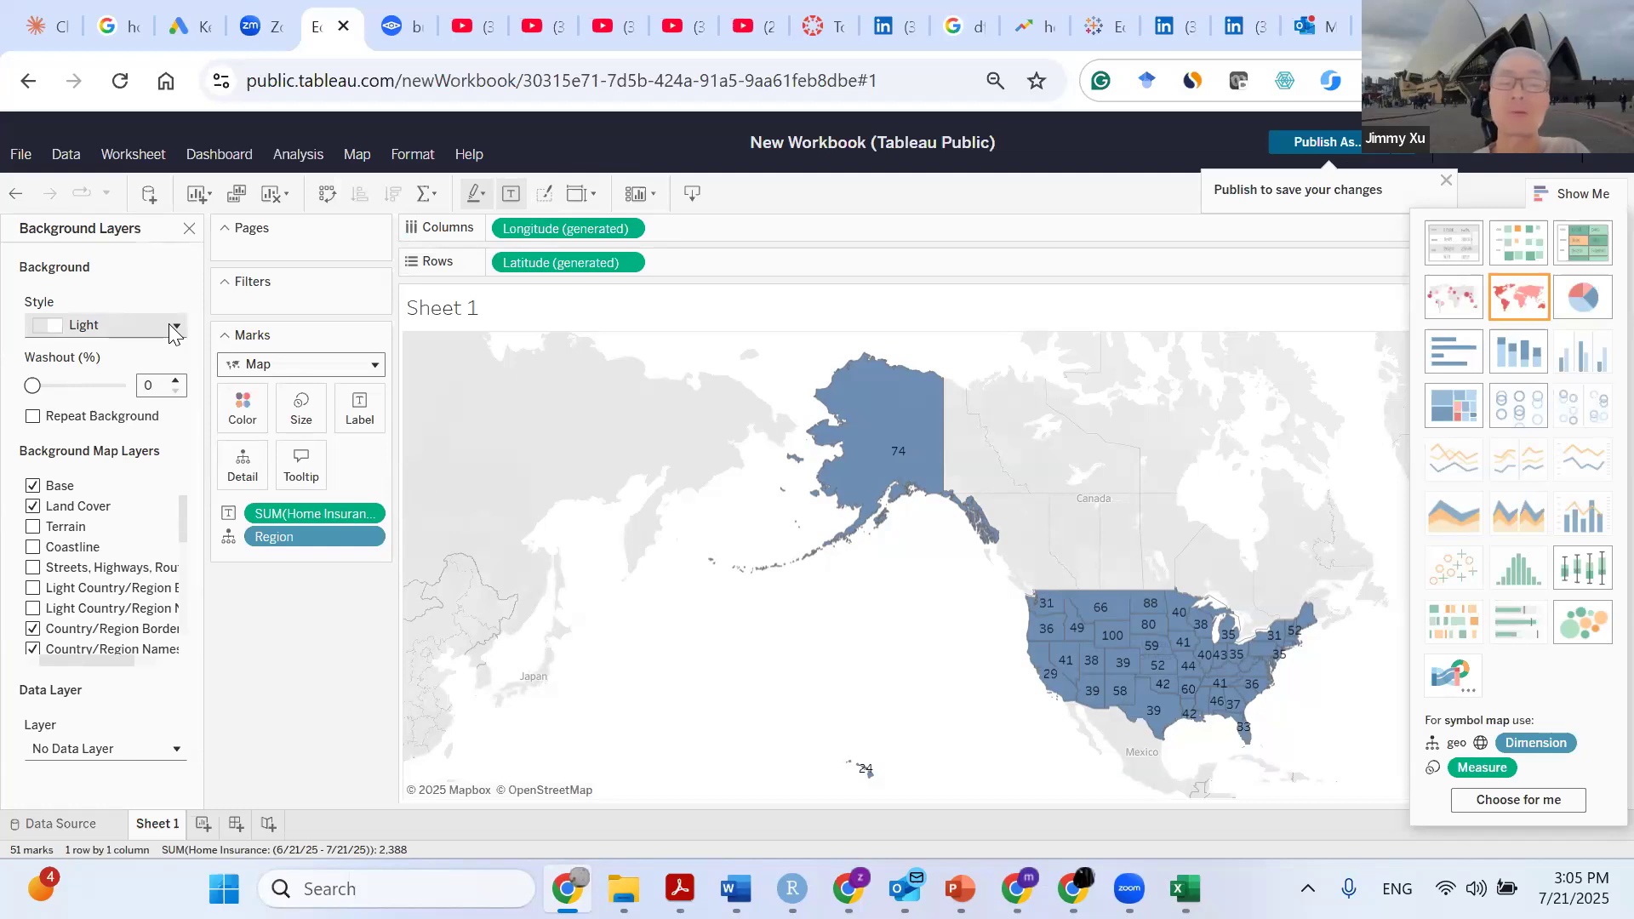
click(171, 326)
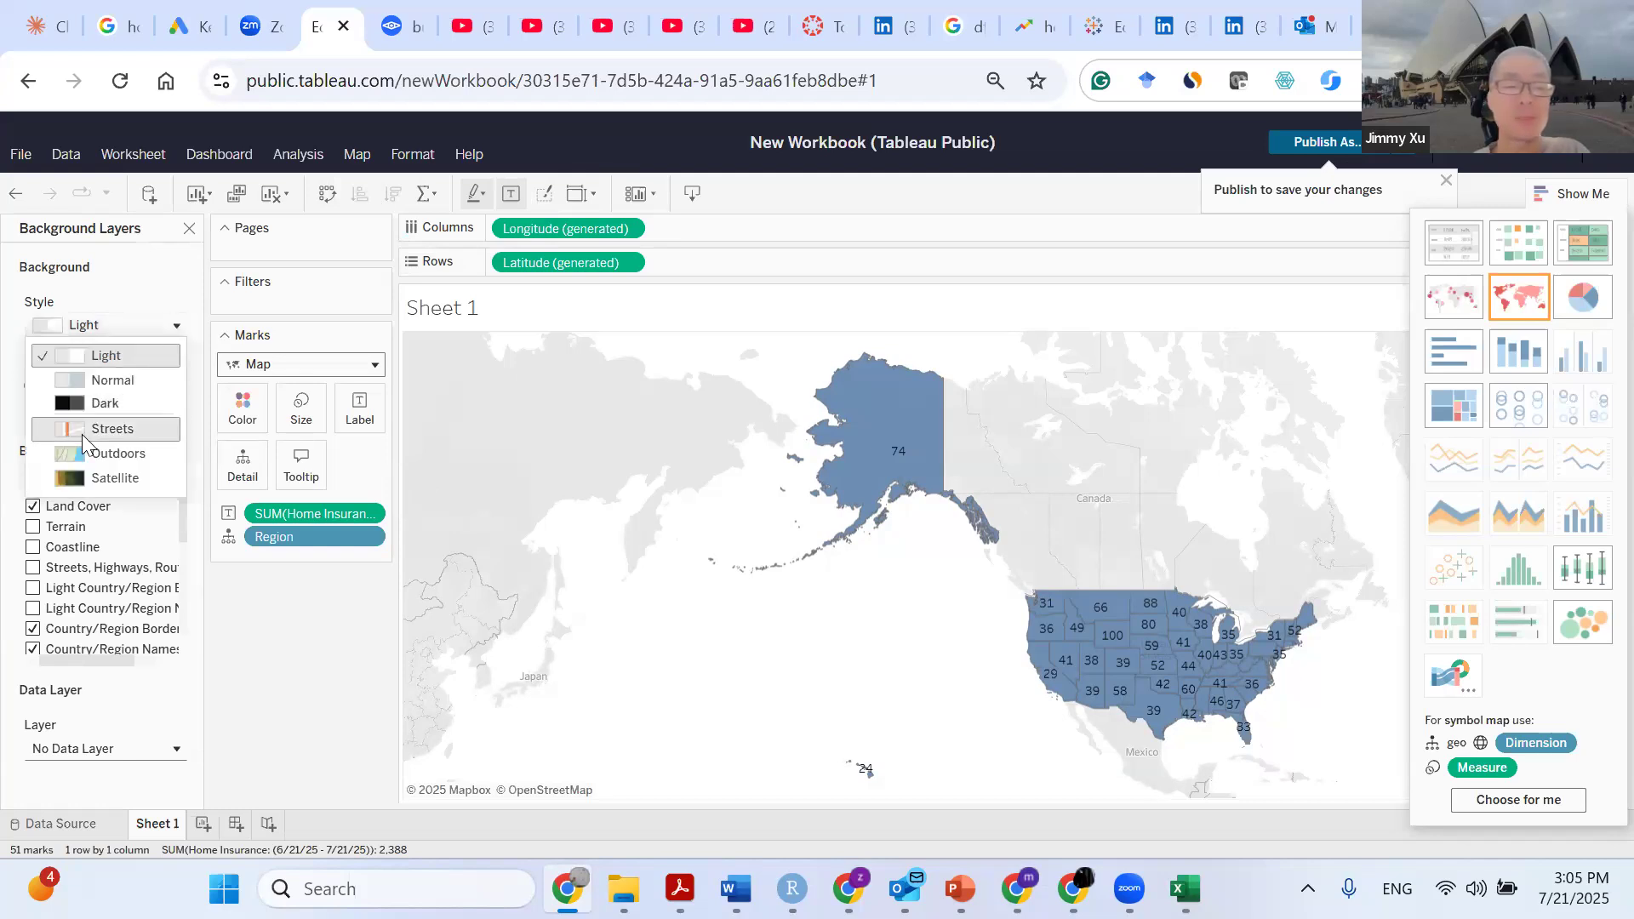
click(106, 454)
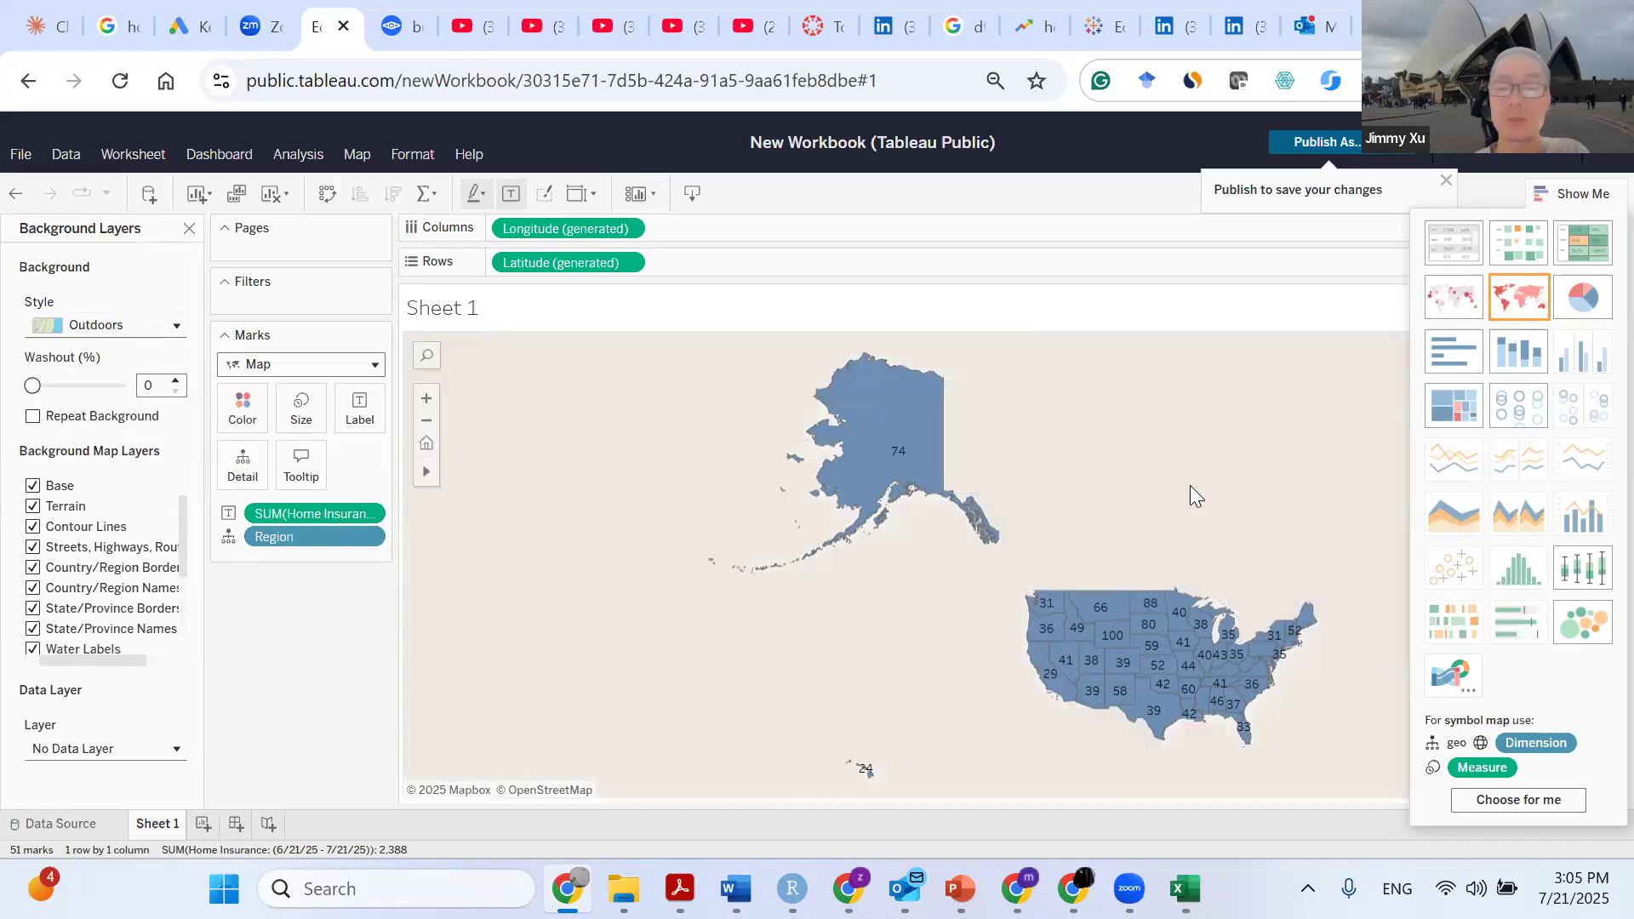
scroll(947, 521, up, 1)
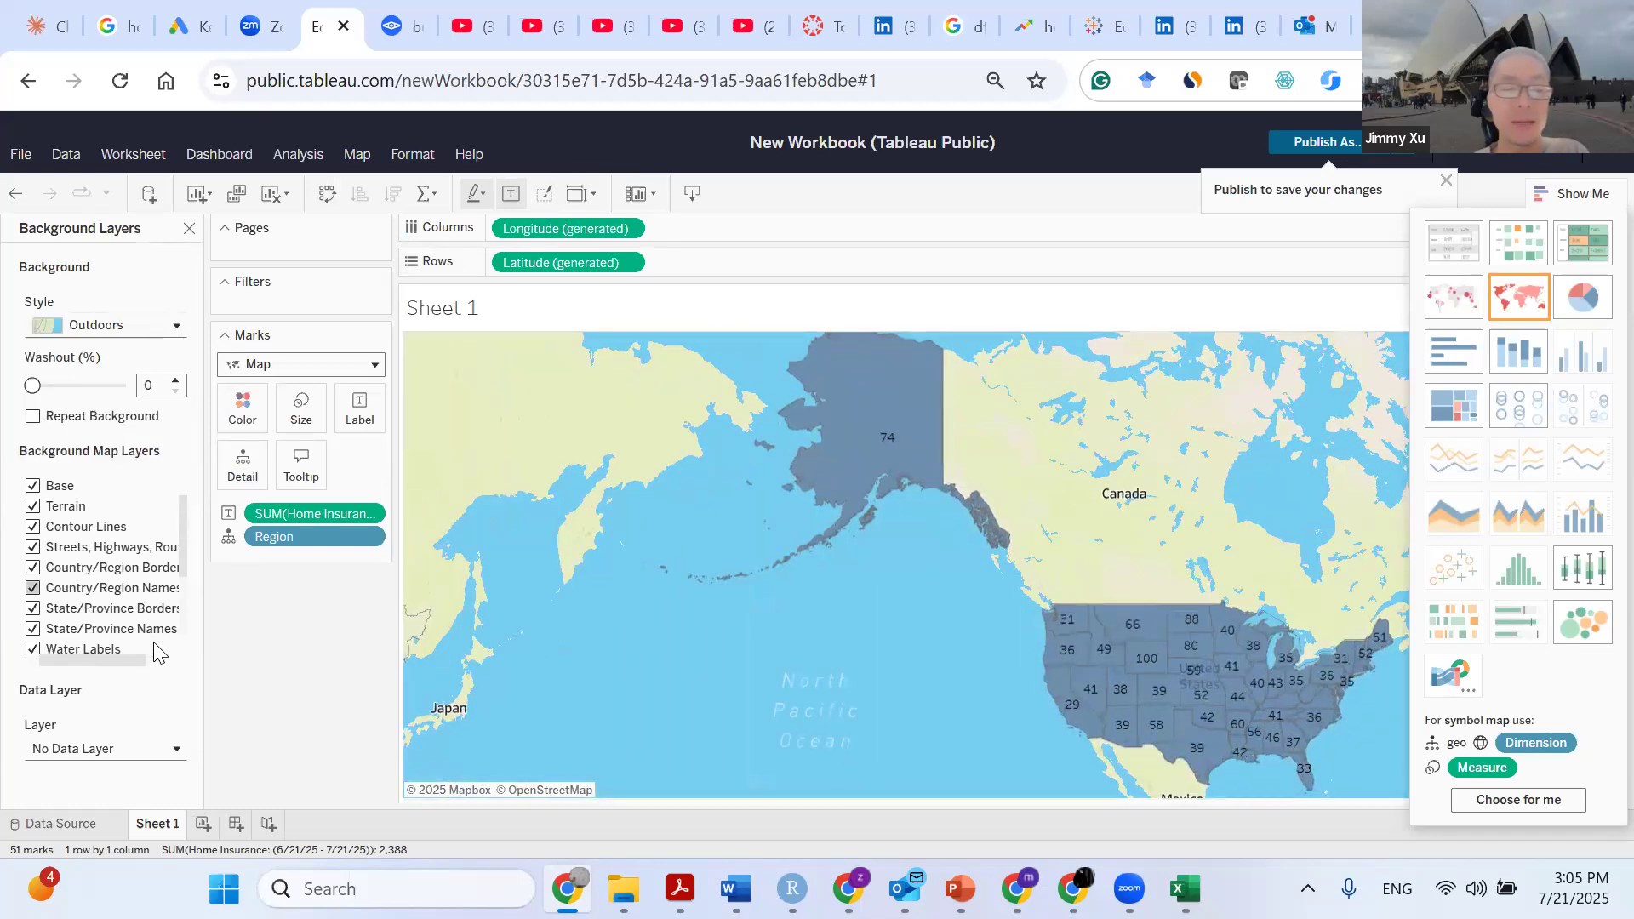
Add the Household Income (median) data layer to the map background and give it the Brown Sequential palette.
scroll(136, 600, down, 3)
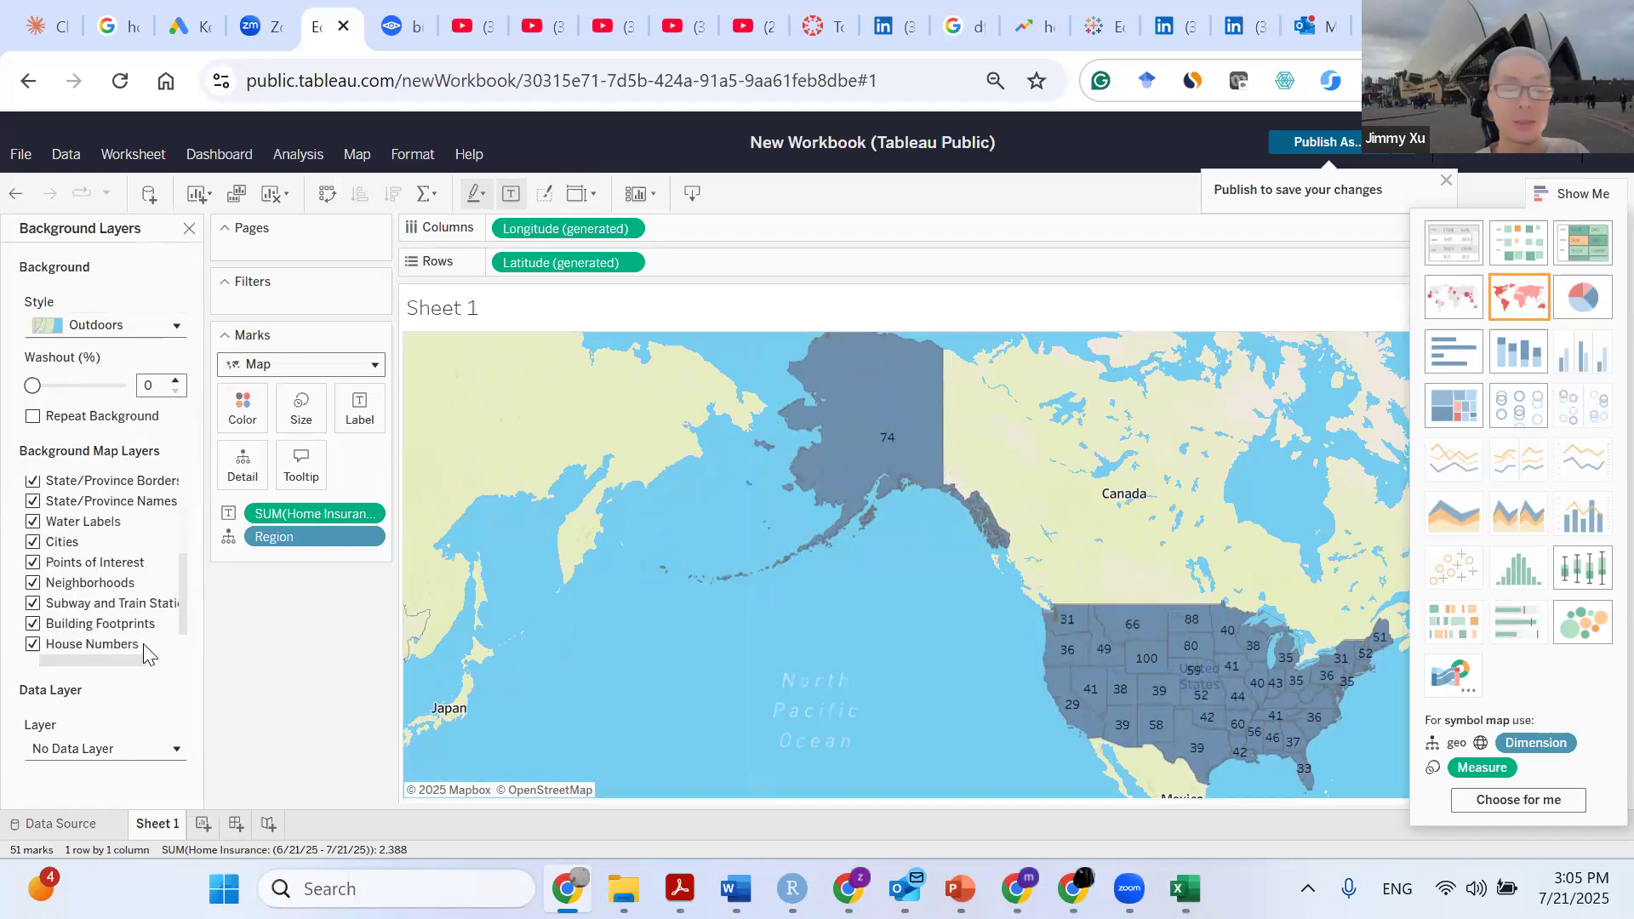
click(170, 748)
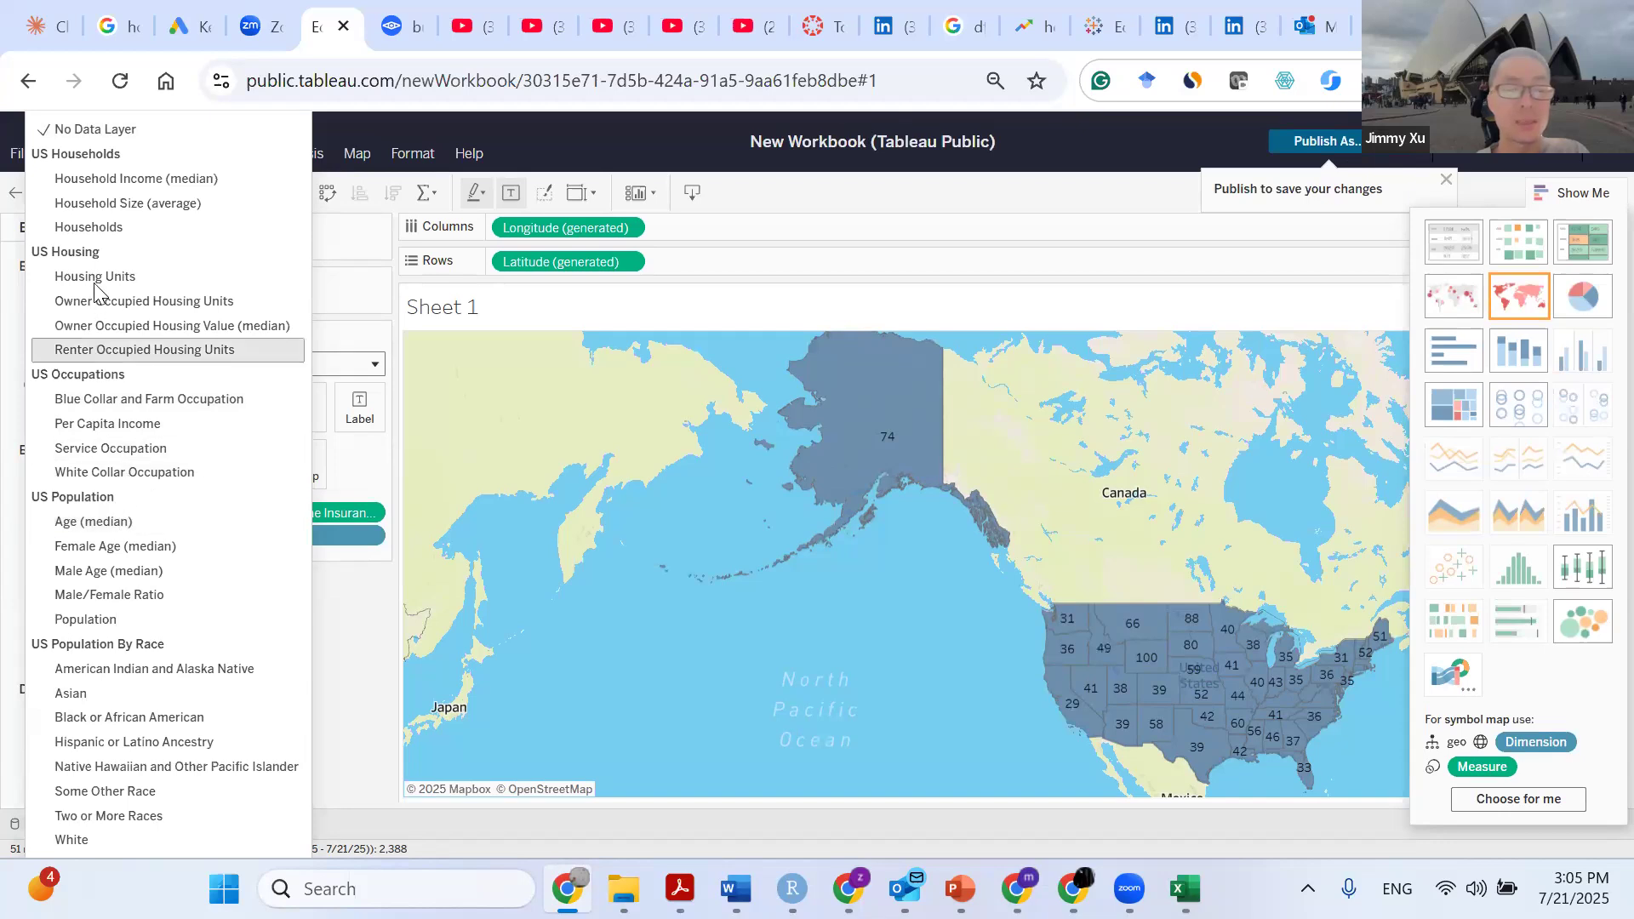
click(147, 181)
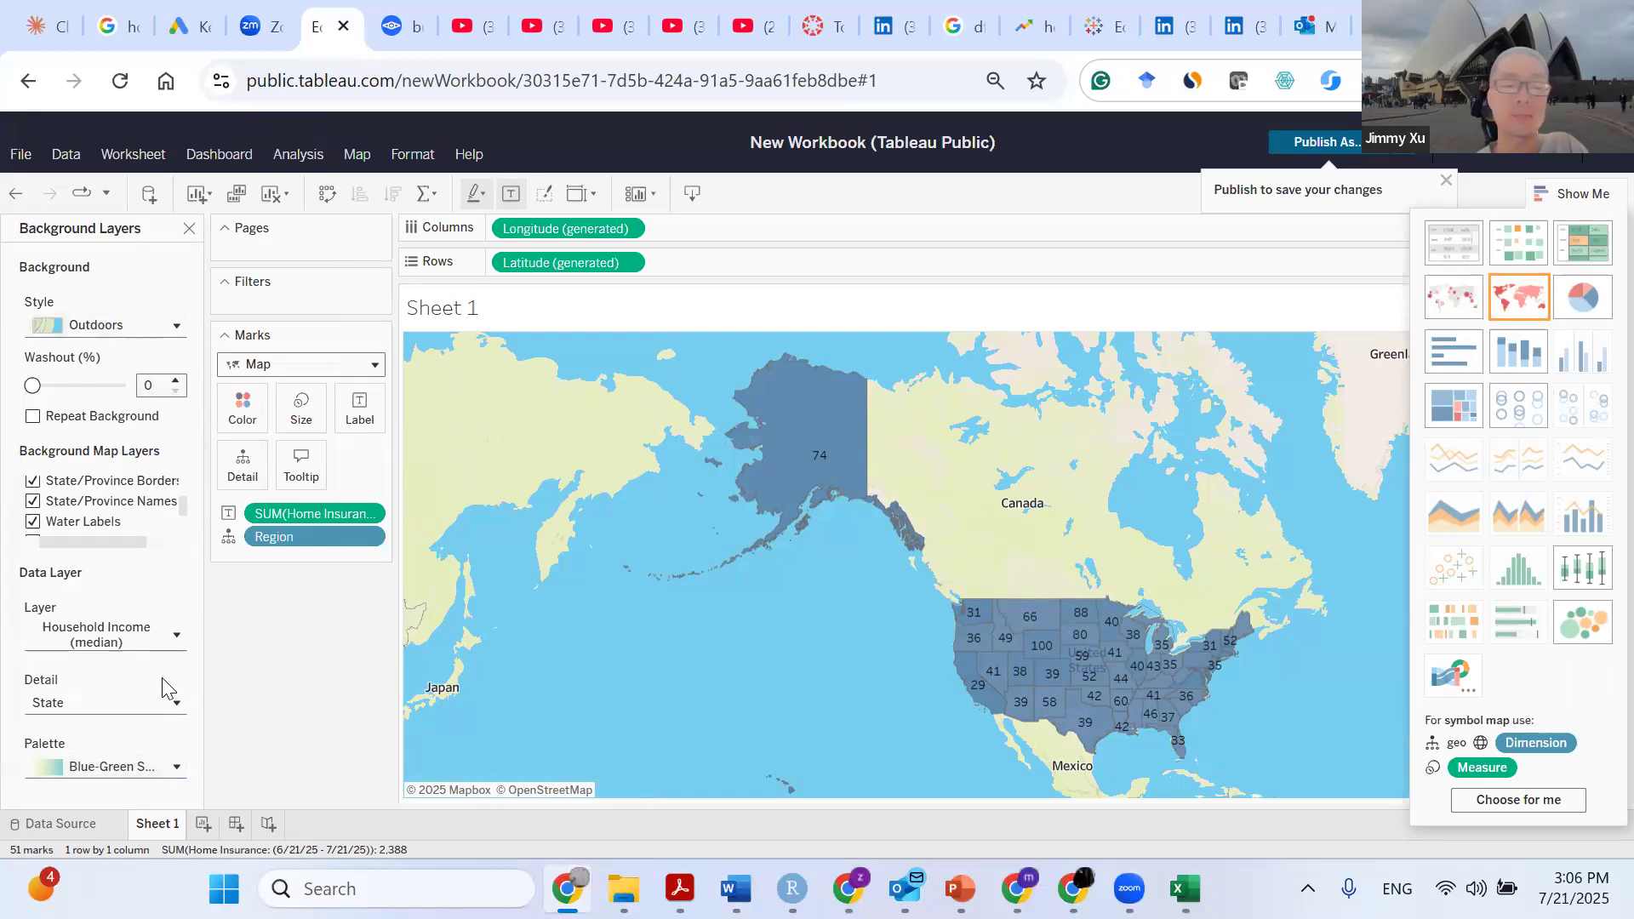
click(151, 776)
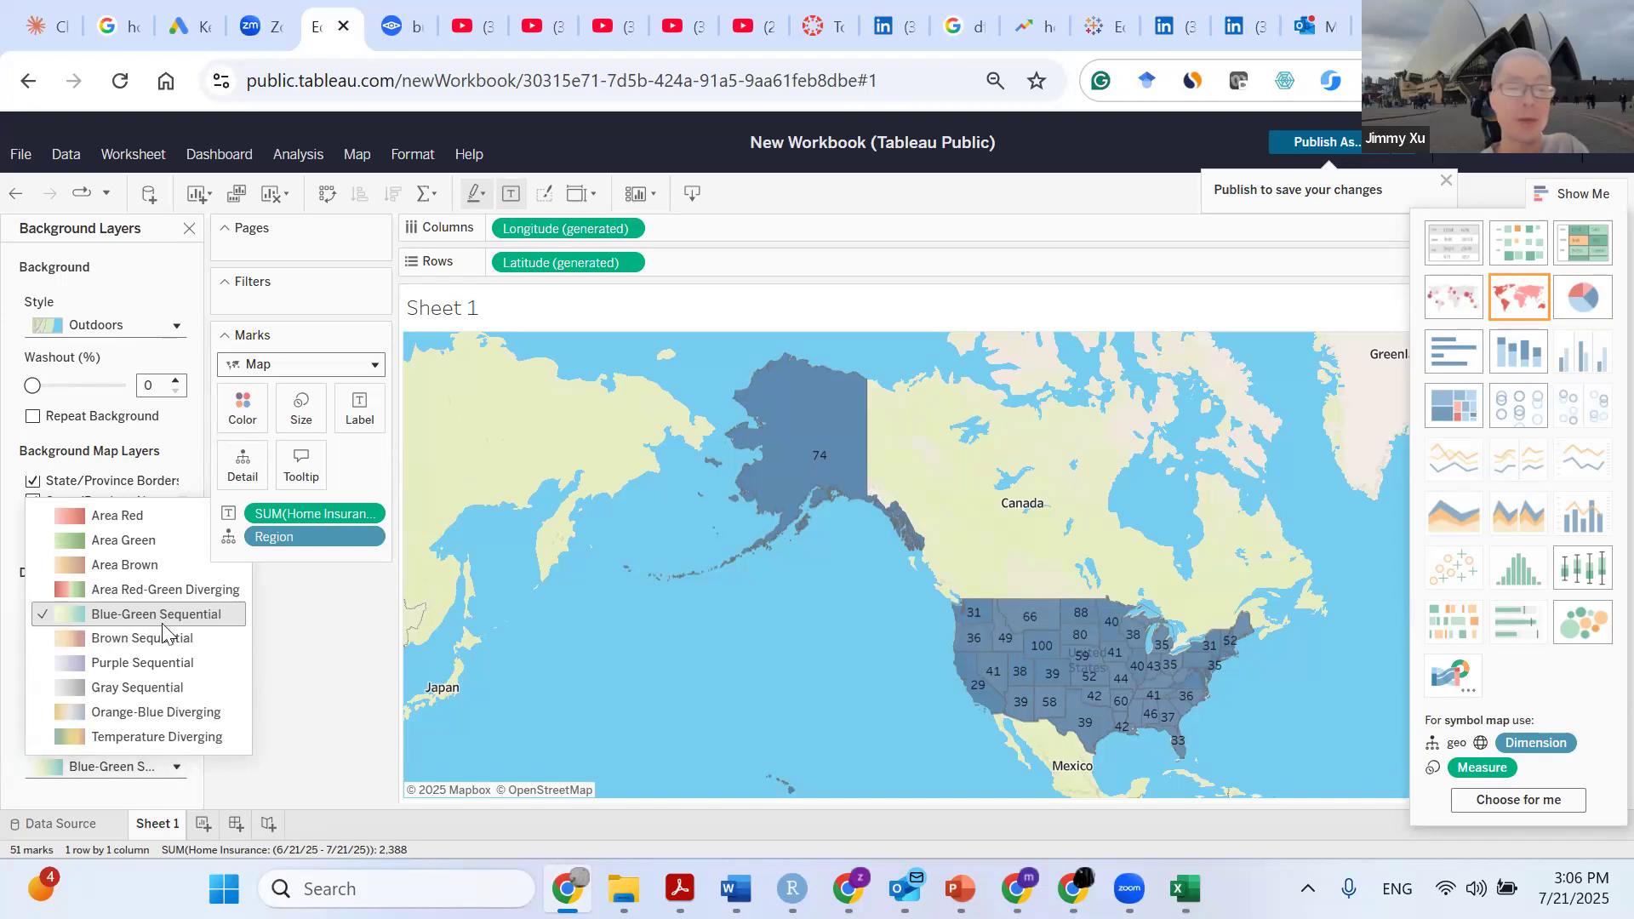
click(138, 633)
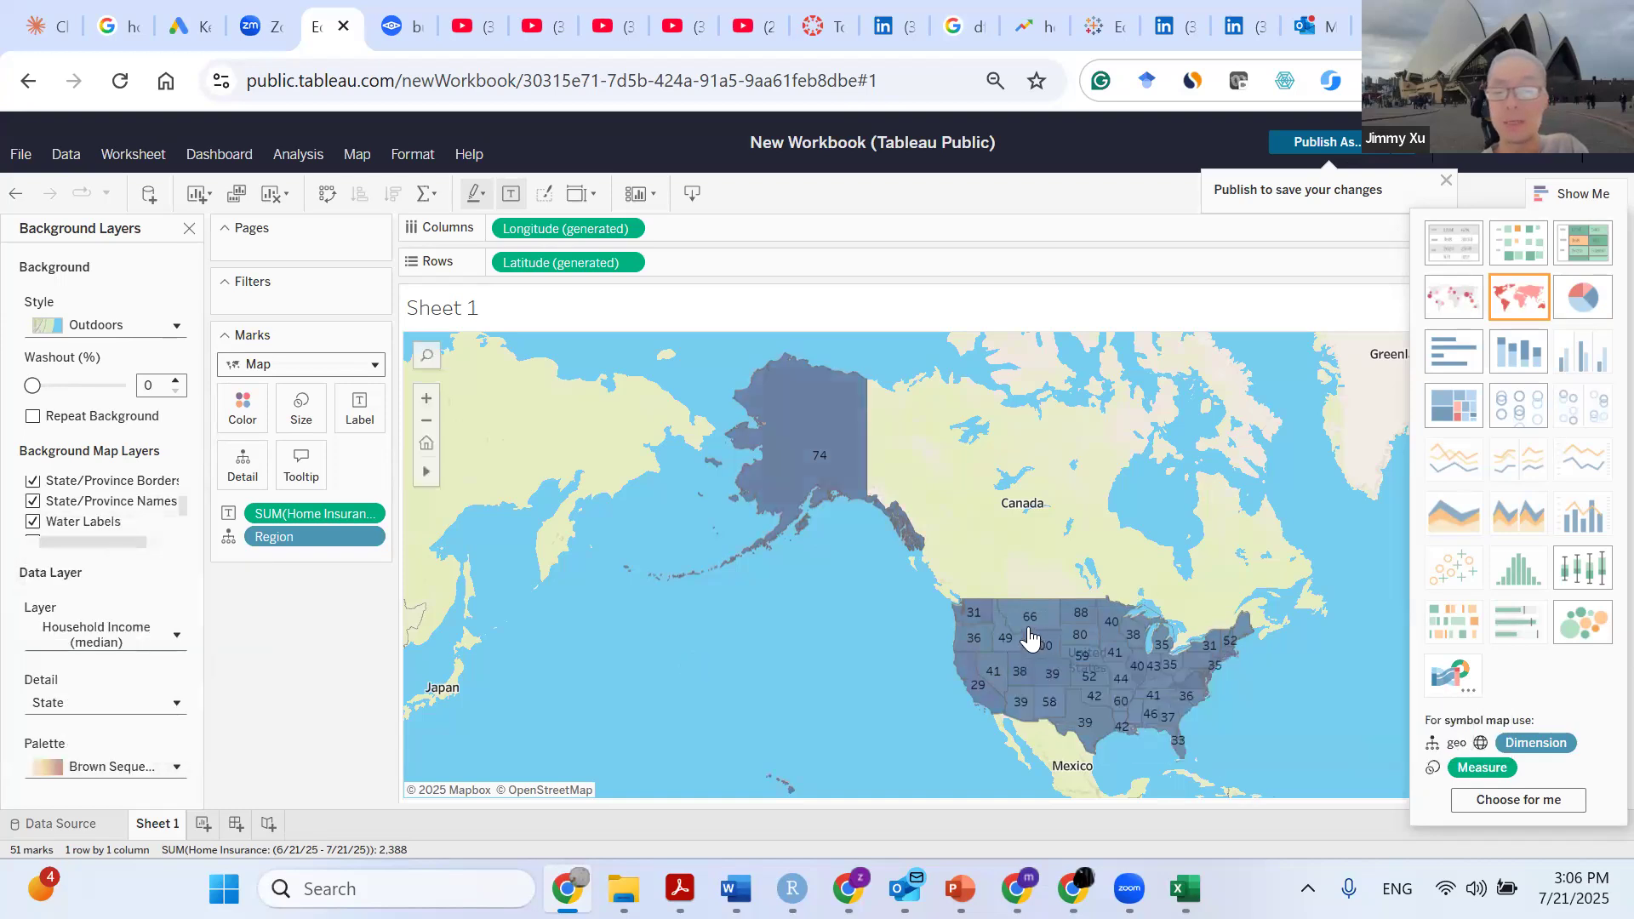
scroll(1005, 630, up, 1)
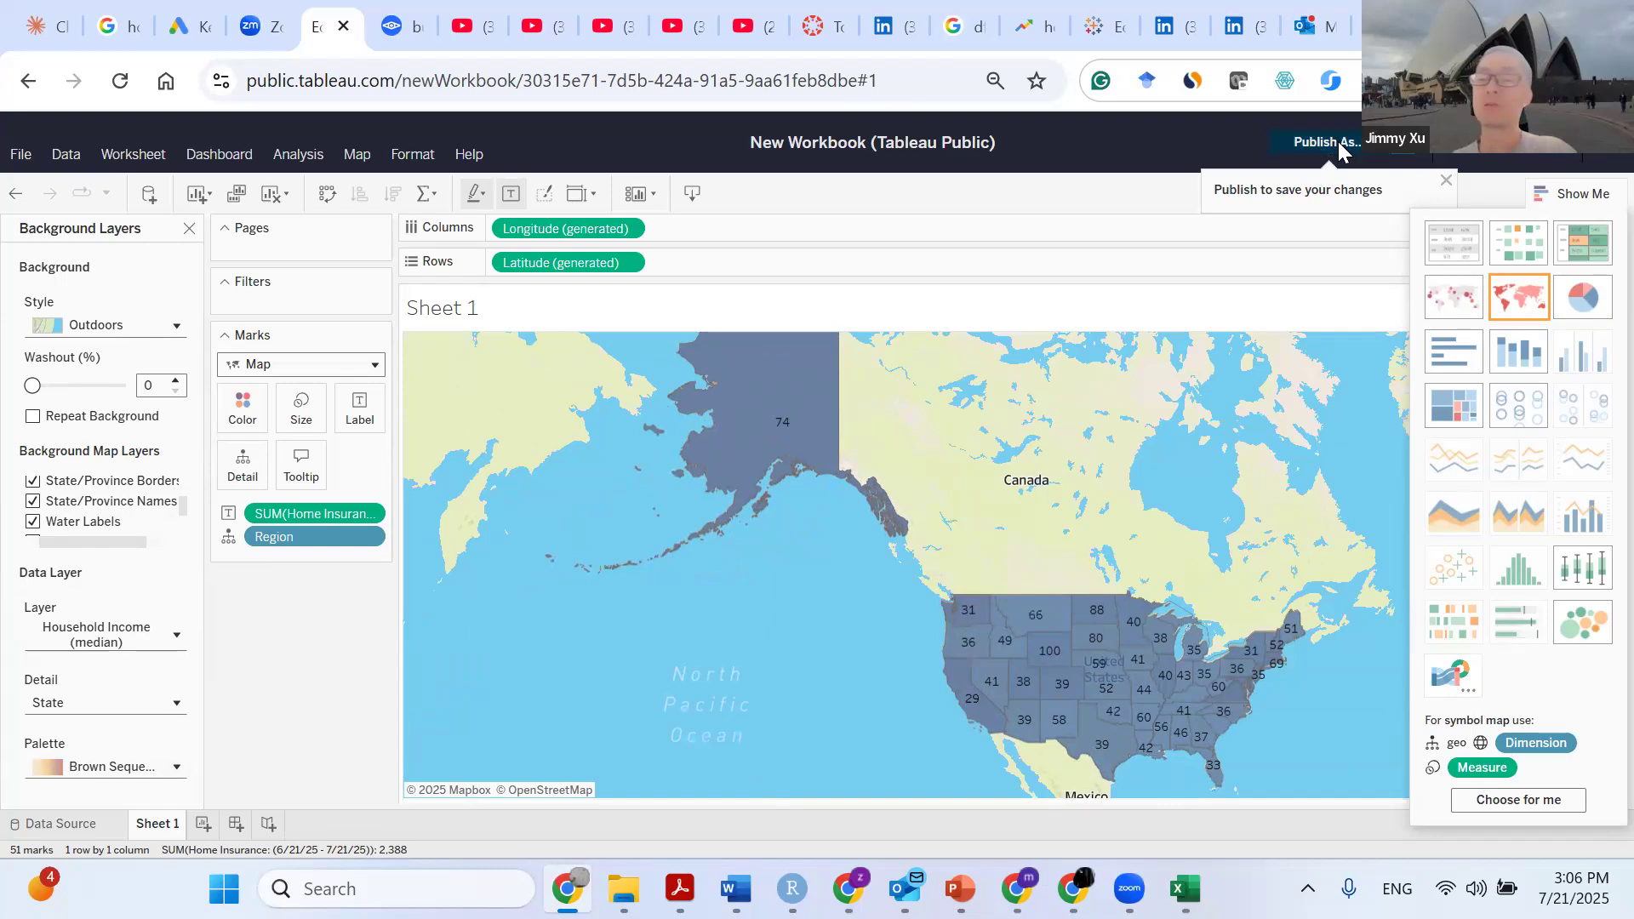
Publish the workbook as "Google Trends - Home insurance searches", overwriting the existing one, and exit Web Authoring.
click(1338, 141)
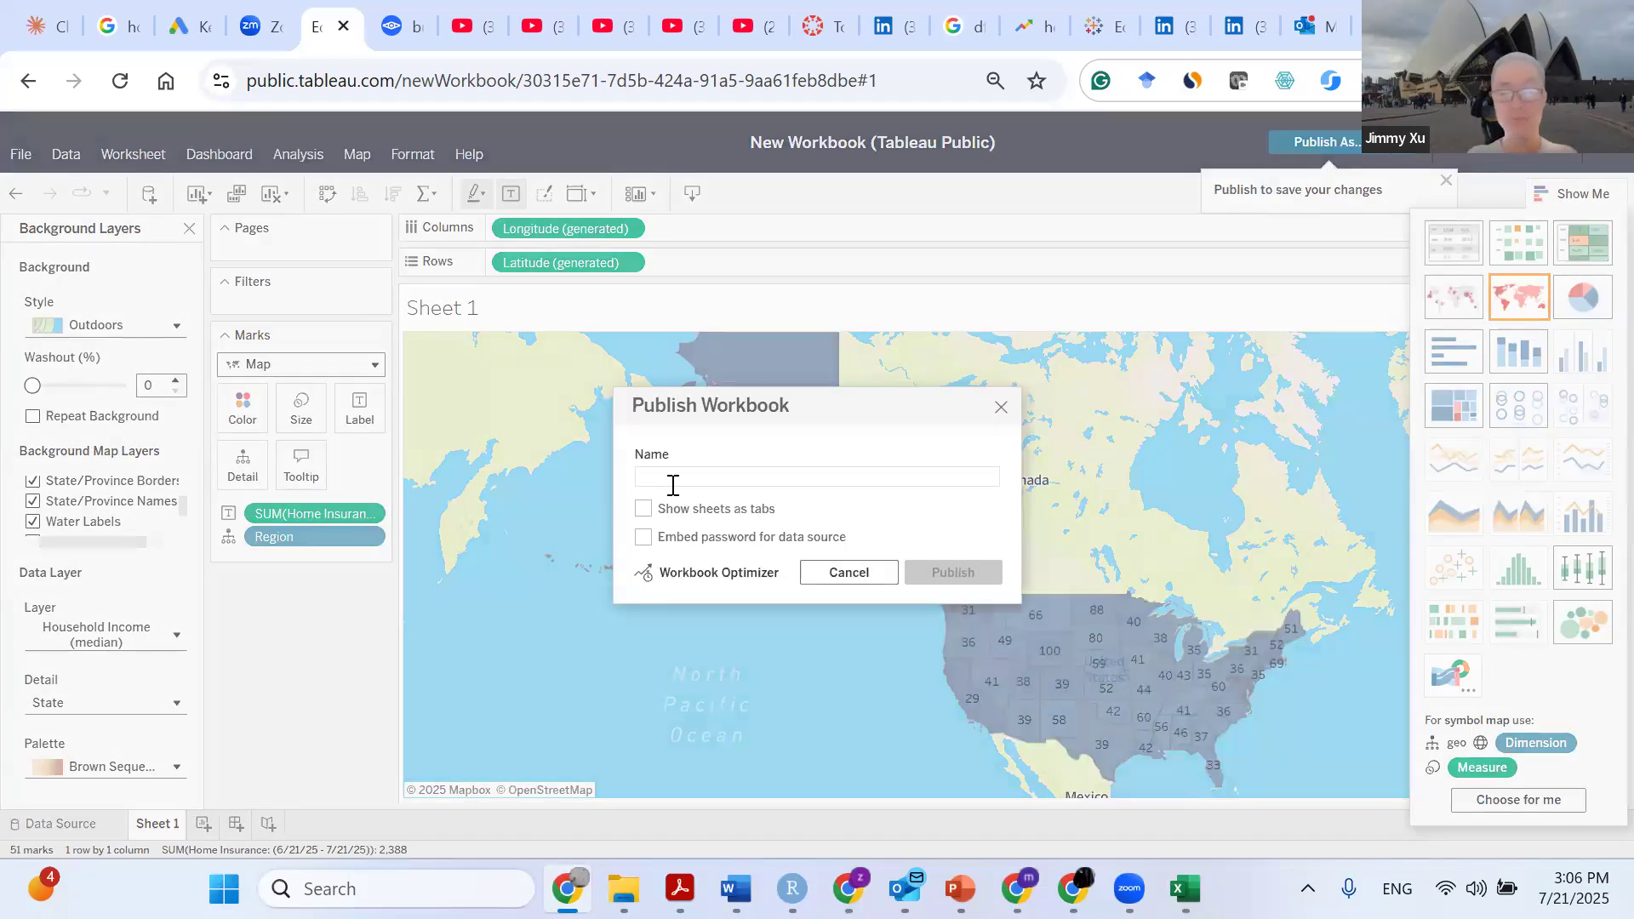
text(Google Trends)
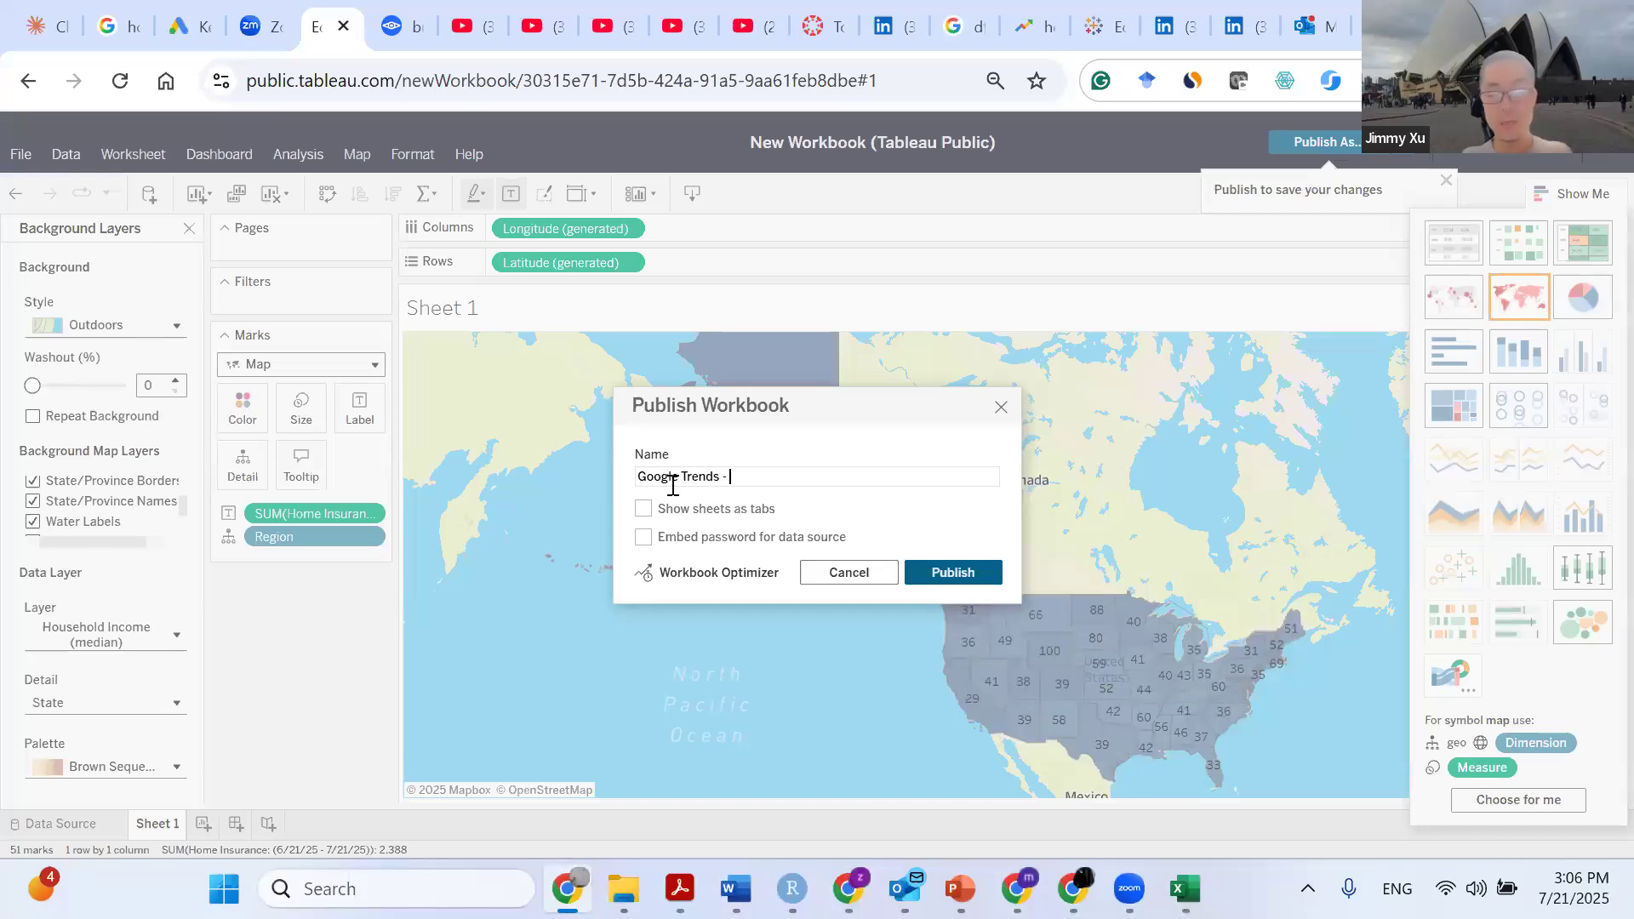
text( - Home insurance searches)
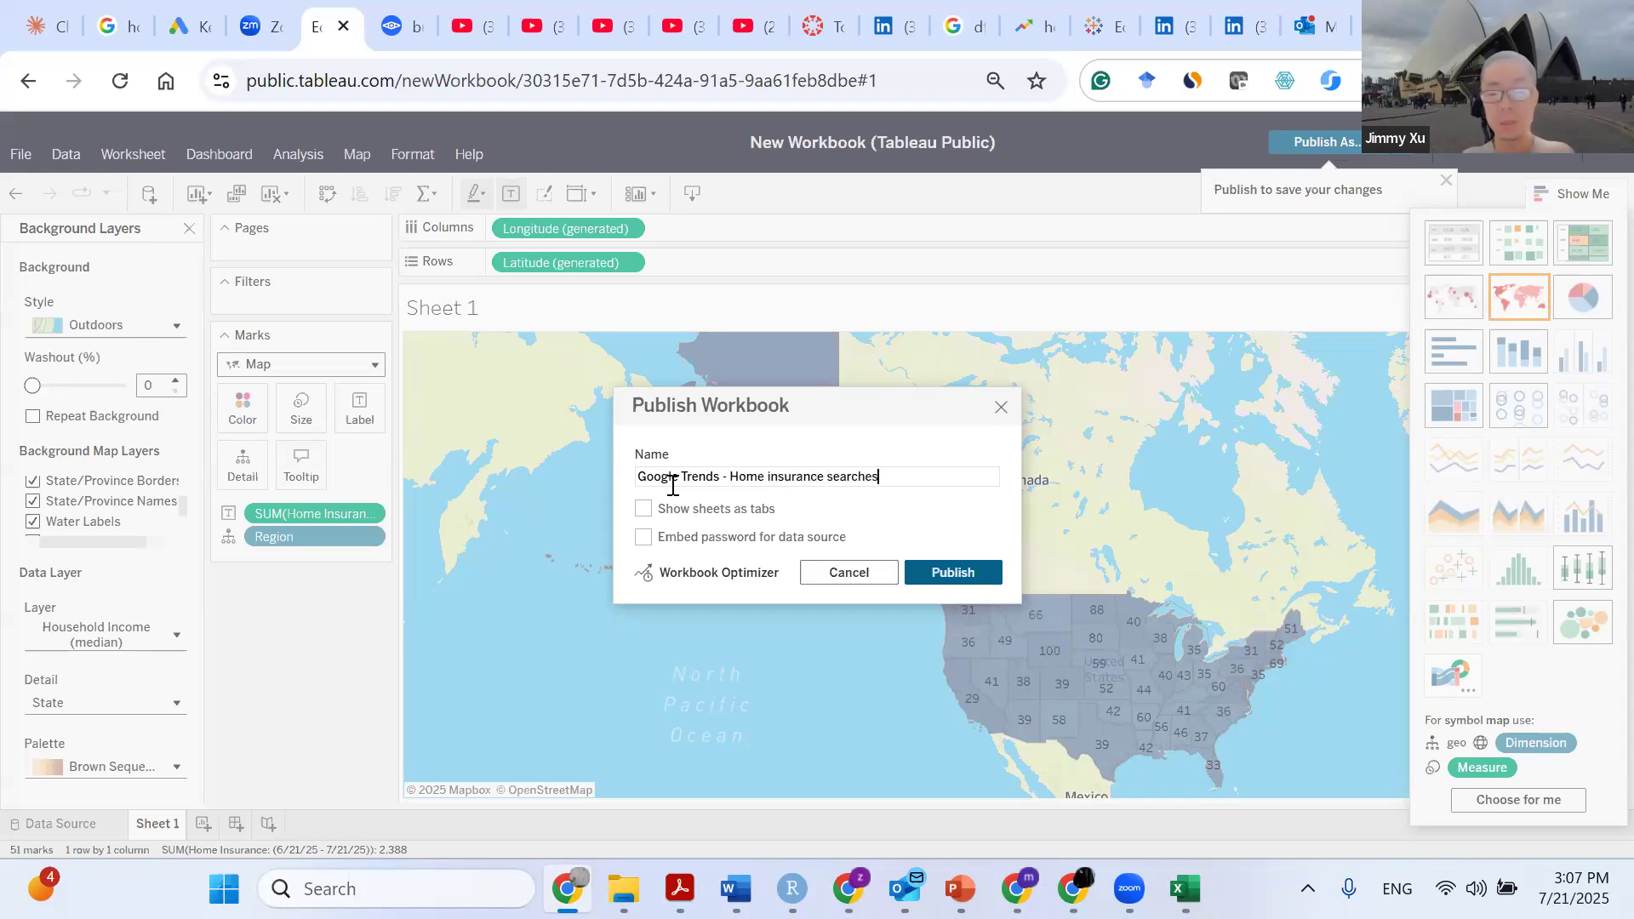
click(975, 574)
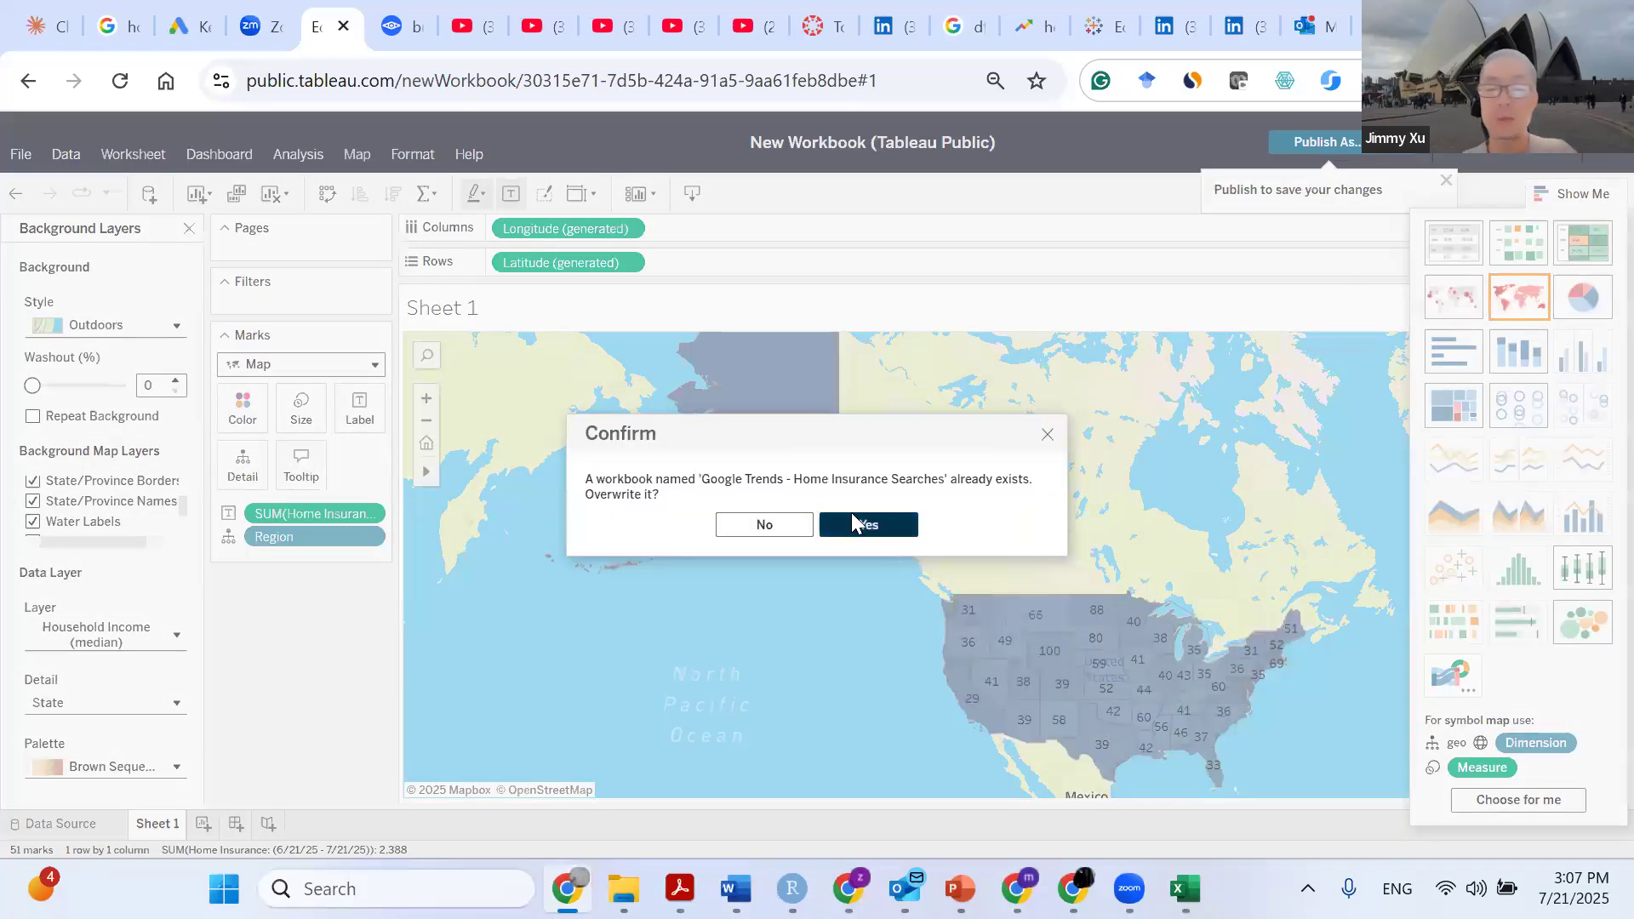
click(845, 527)
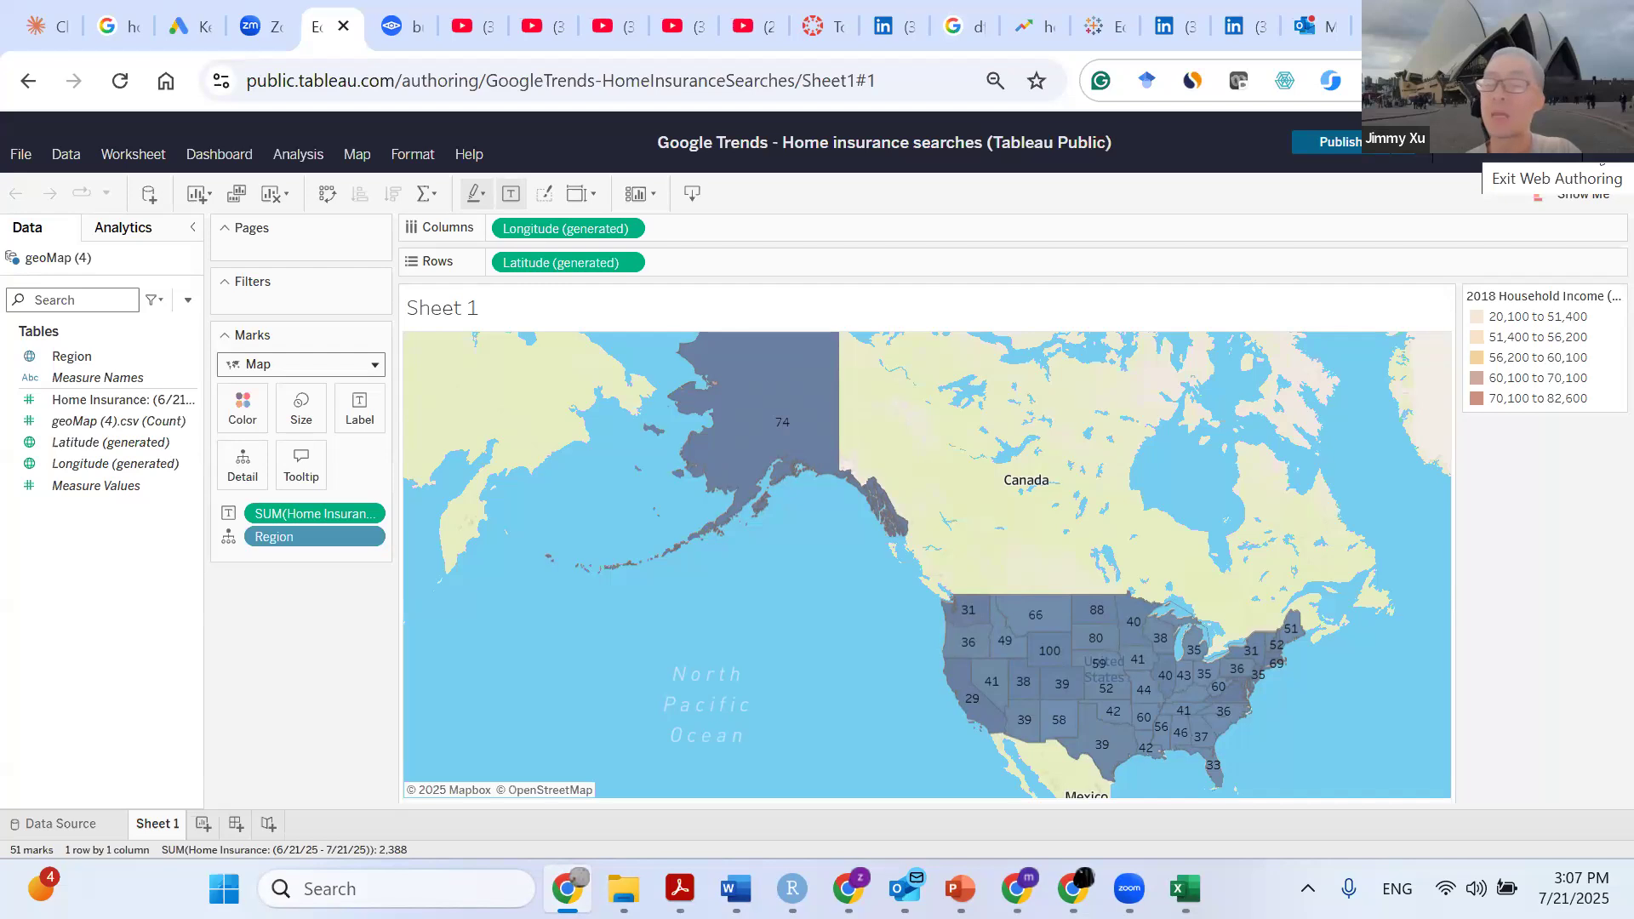
click(1600, 143)
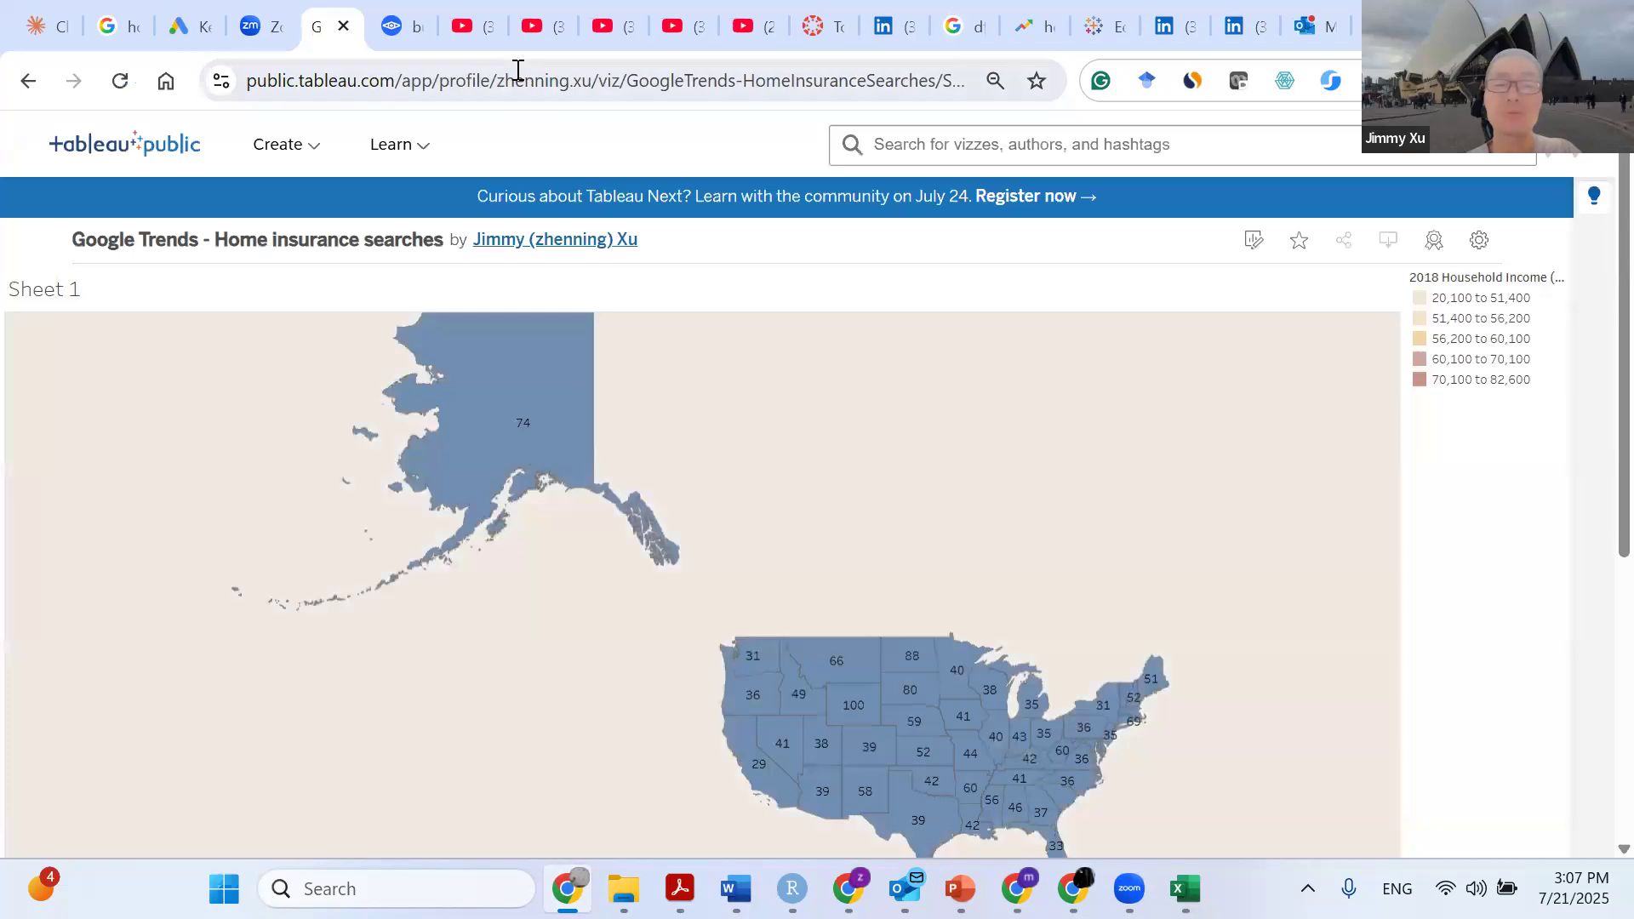
Copy the published viz's full web address and load it in the browser tab showing the Zoom page.
click(512, 80)
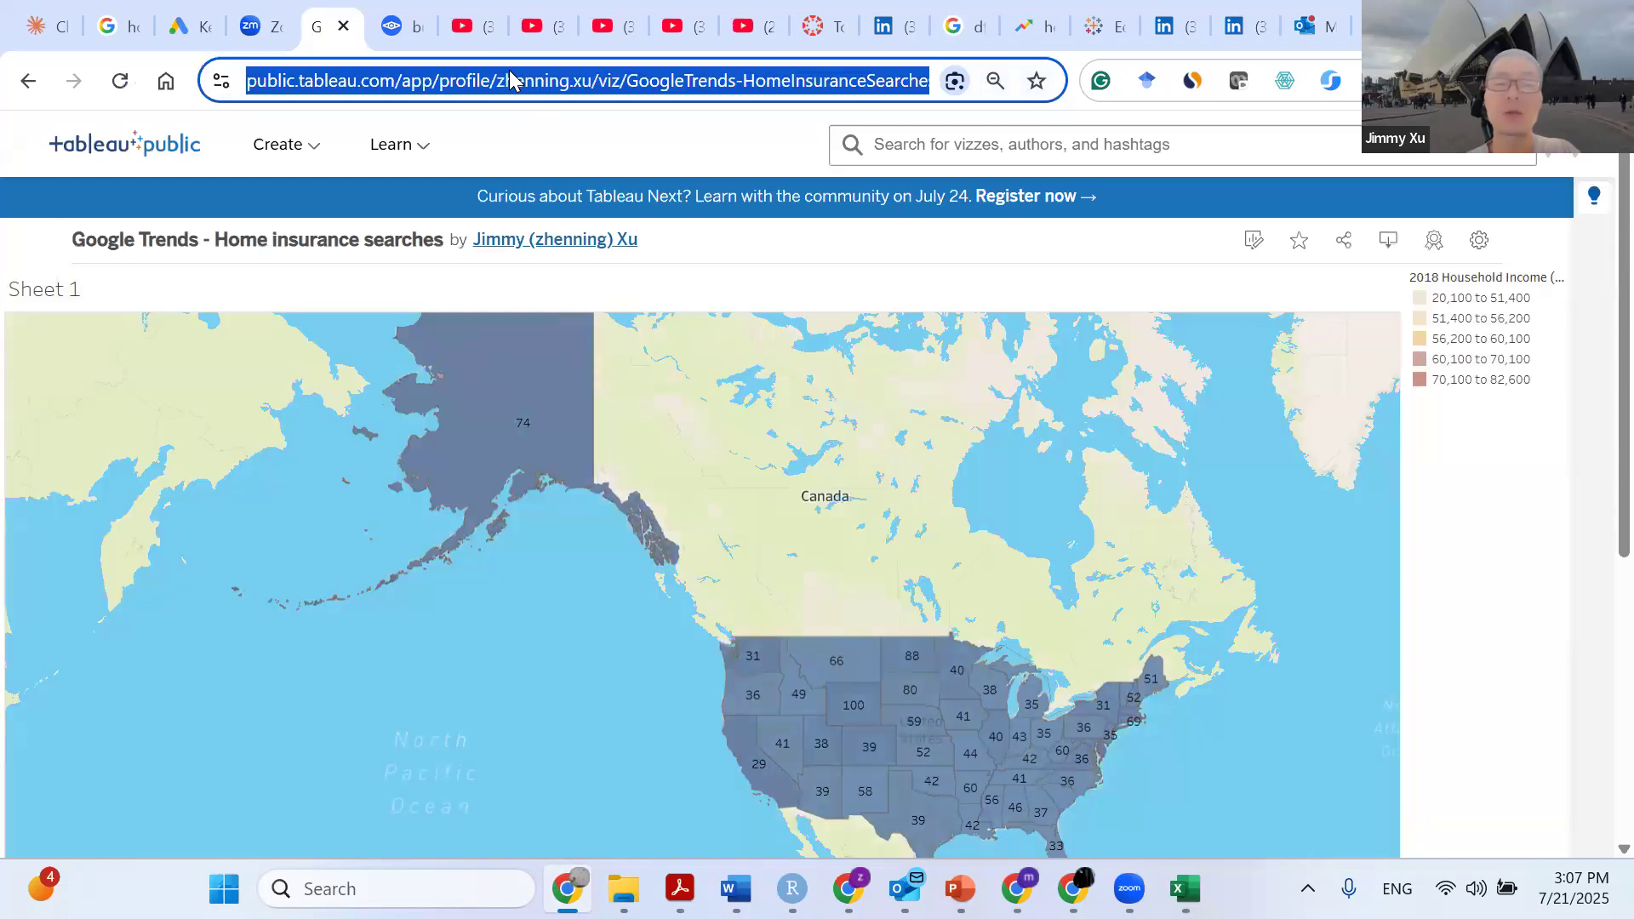
click(445, 81)
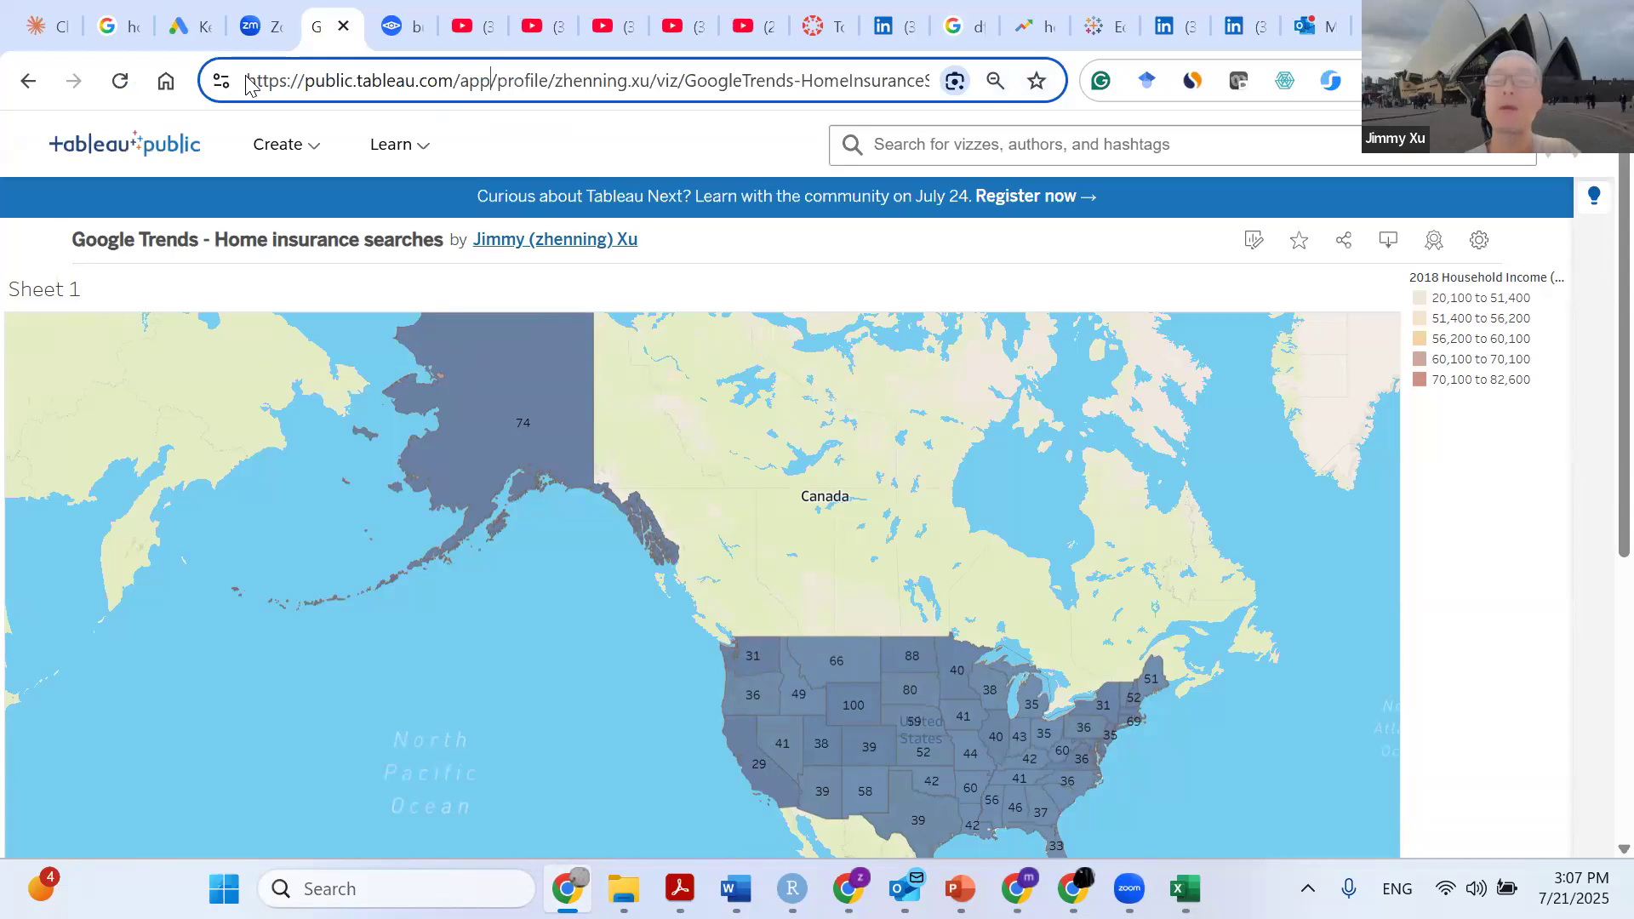
drag(253, 79, 1071, 95)
key(ctrl+c)
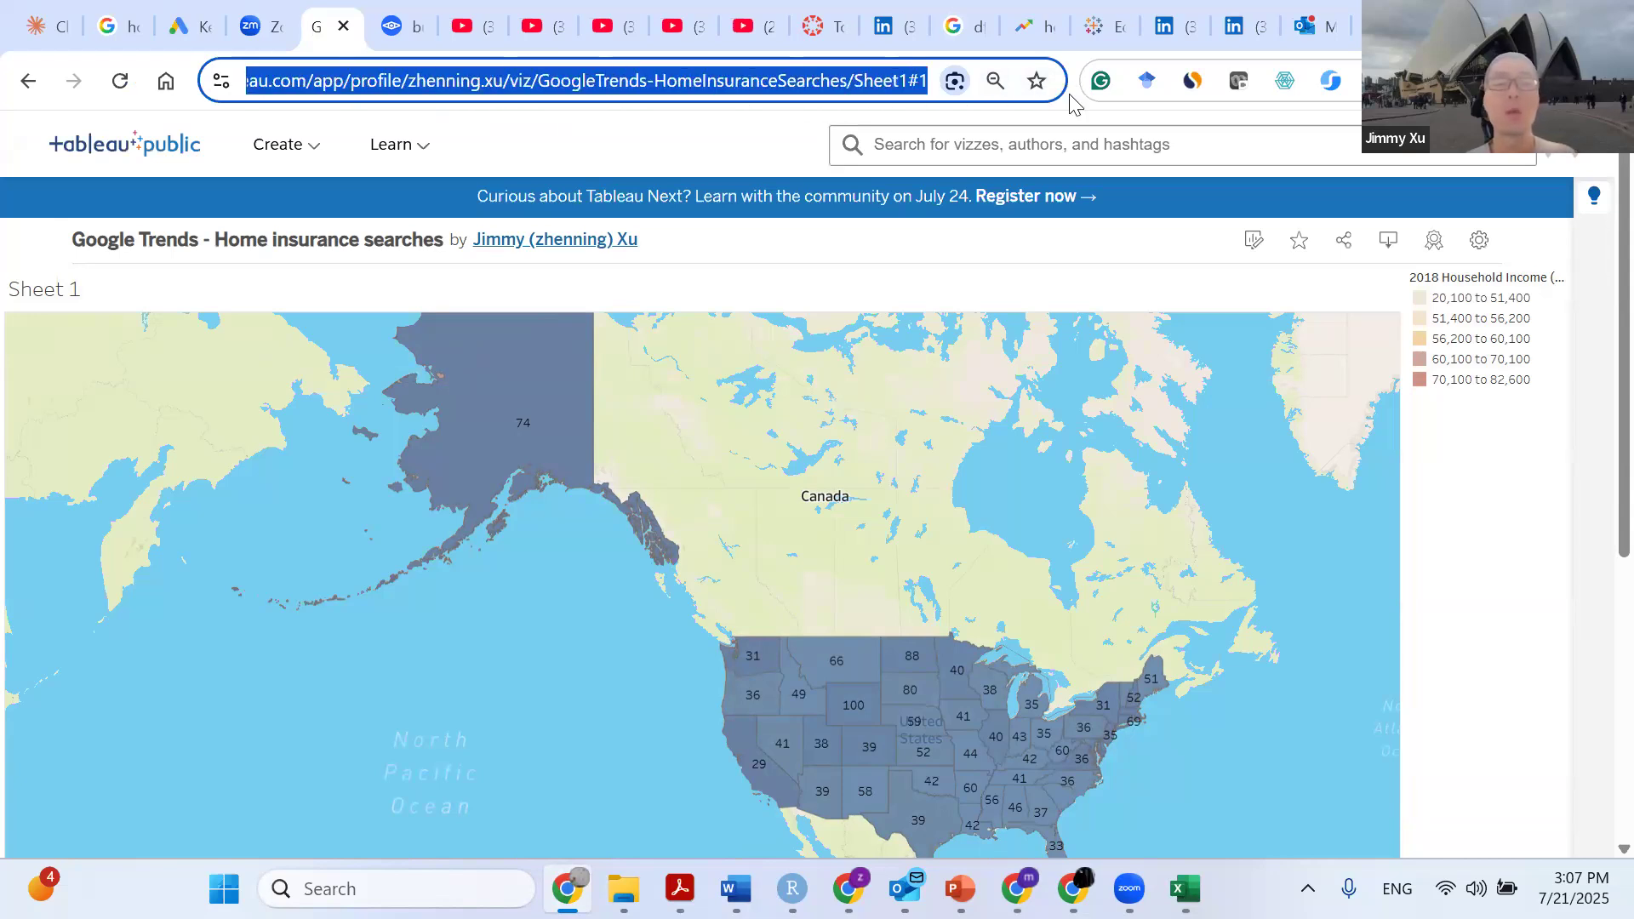
click(281, 140)
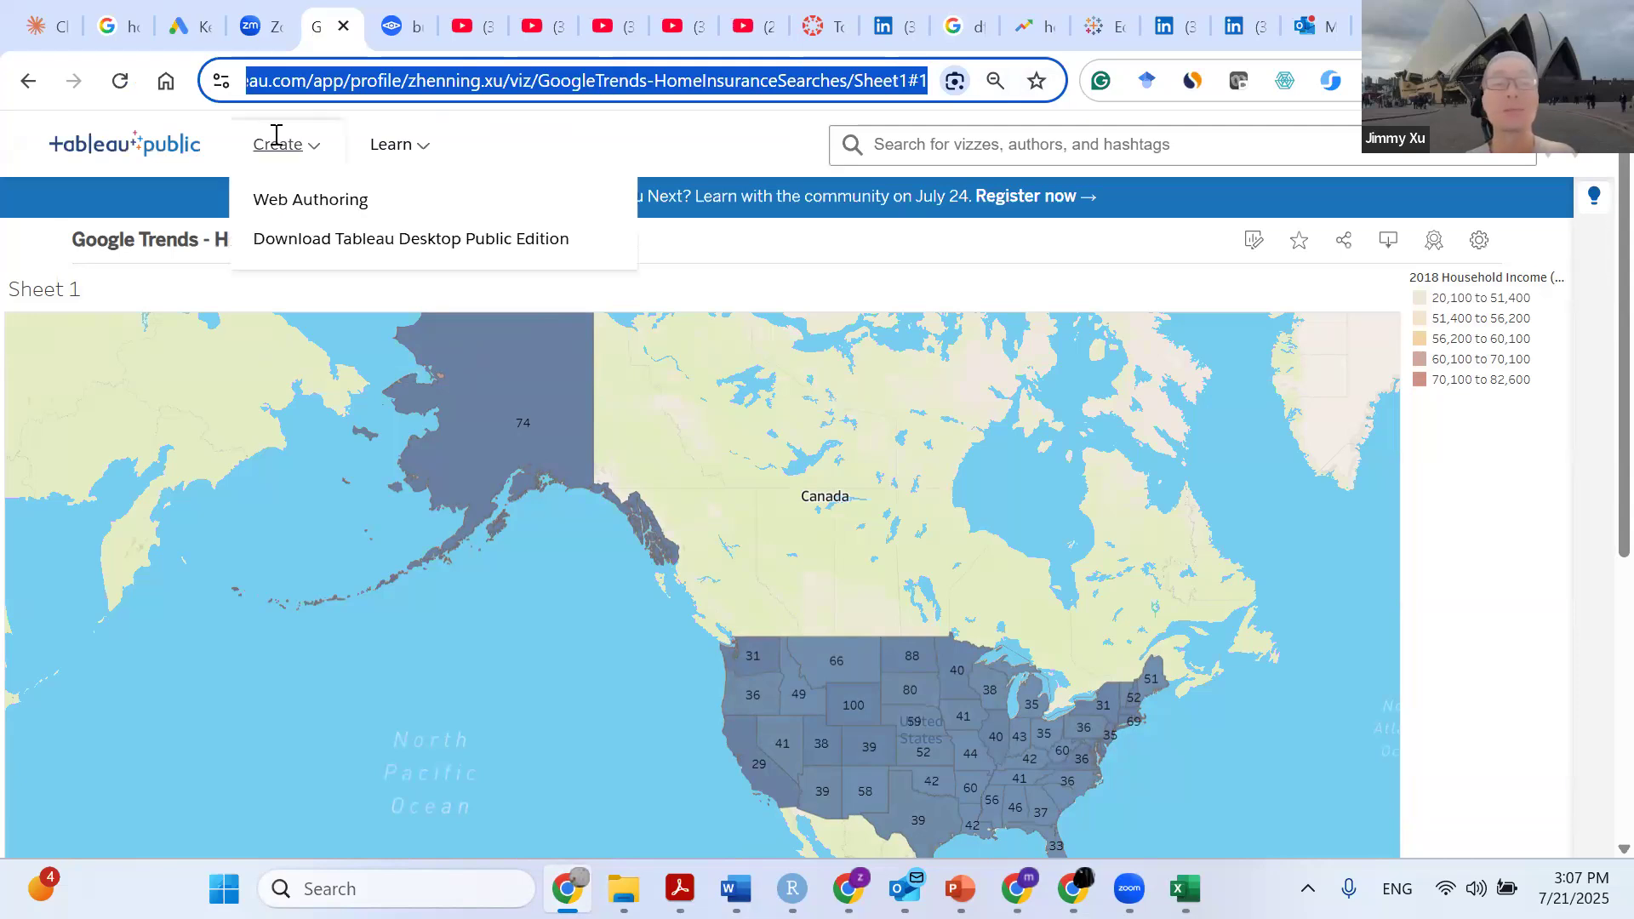
click(247, 27)
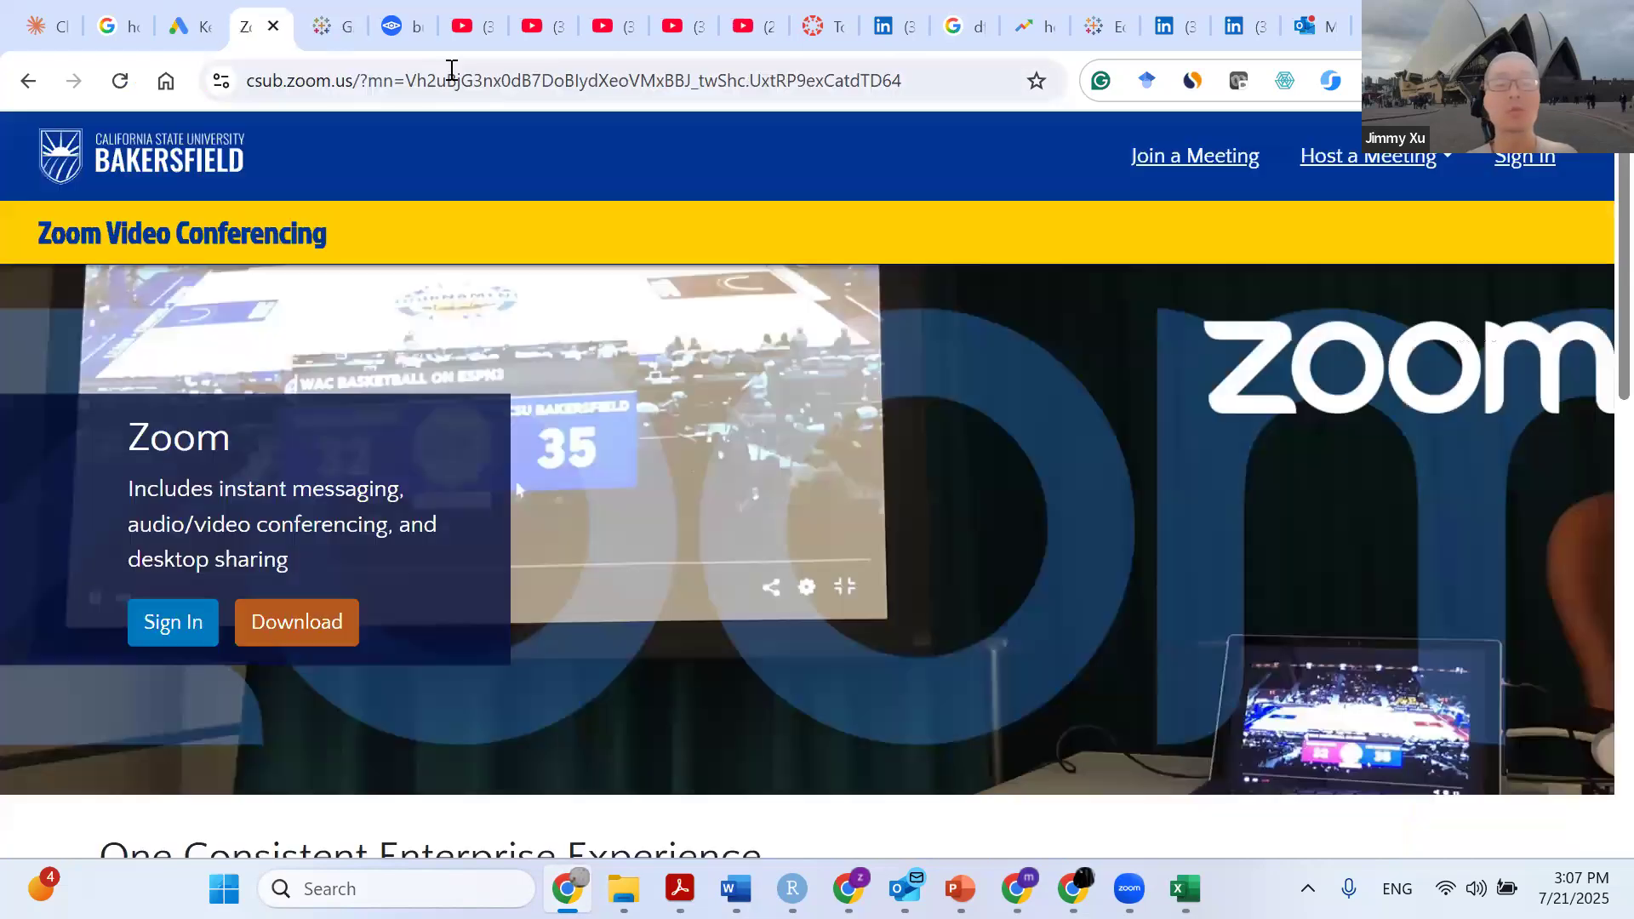
key(ctrl+v)
key(Return)
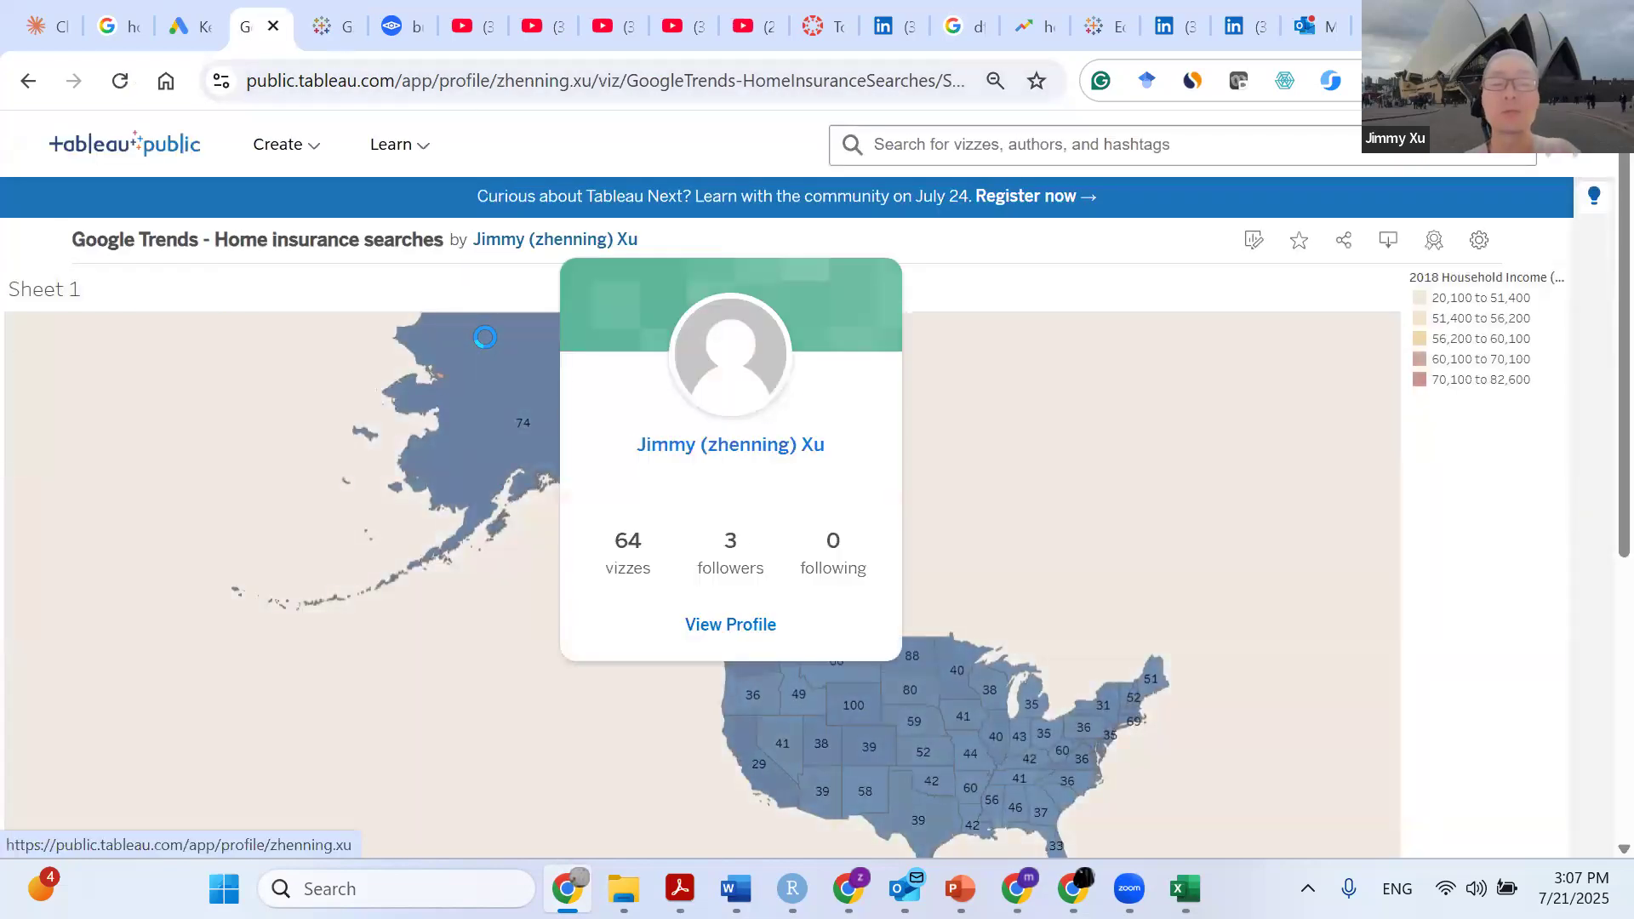
Go to the author's profile, browse the published vizzes and open "Google Trends - Home insurance searches".
click(650, 367)
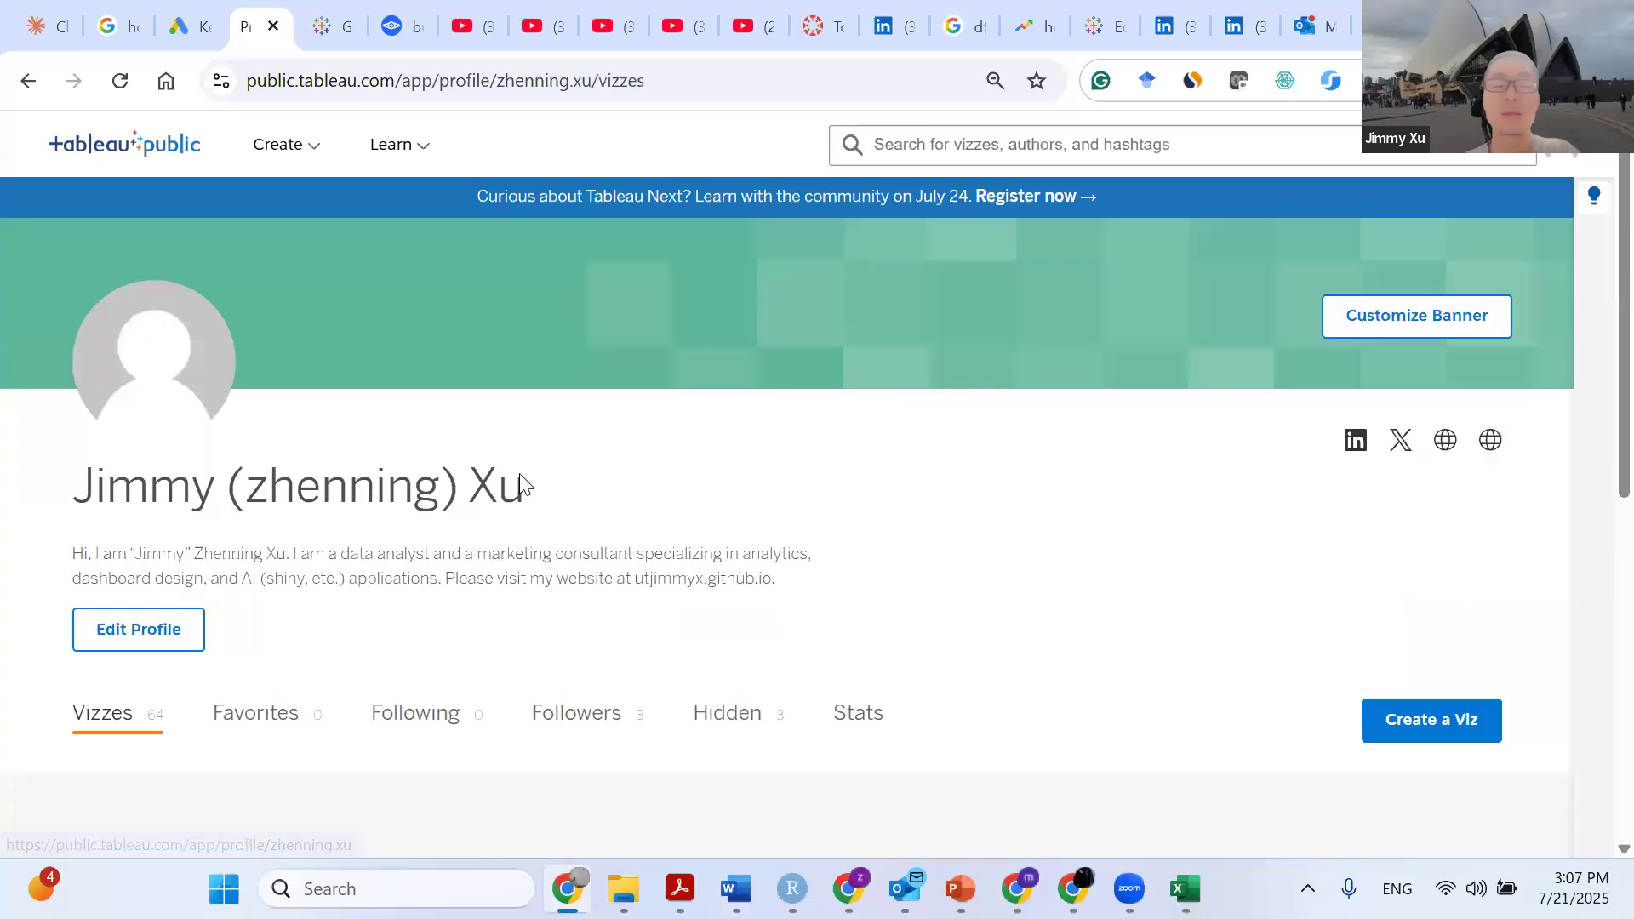
scroll(519, 476, down, 5)
scroll(718, 529, down, 10)
scroll(696, 528, up, 10)
scroll(695, 529, down, 4)
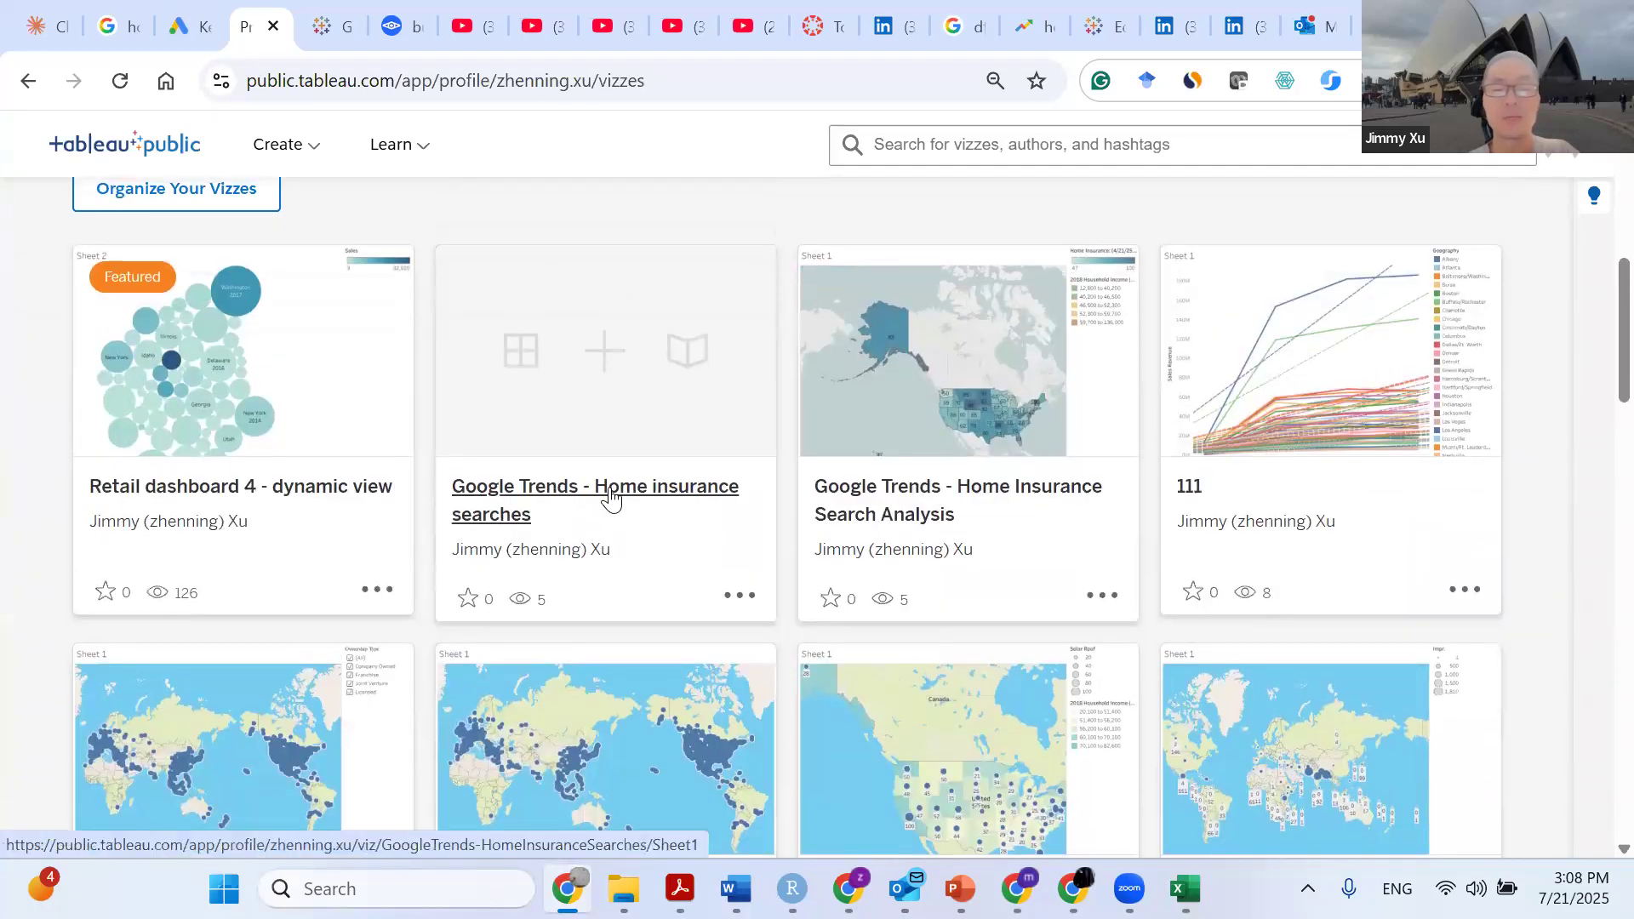
click(611, 498)
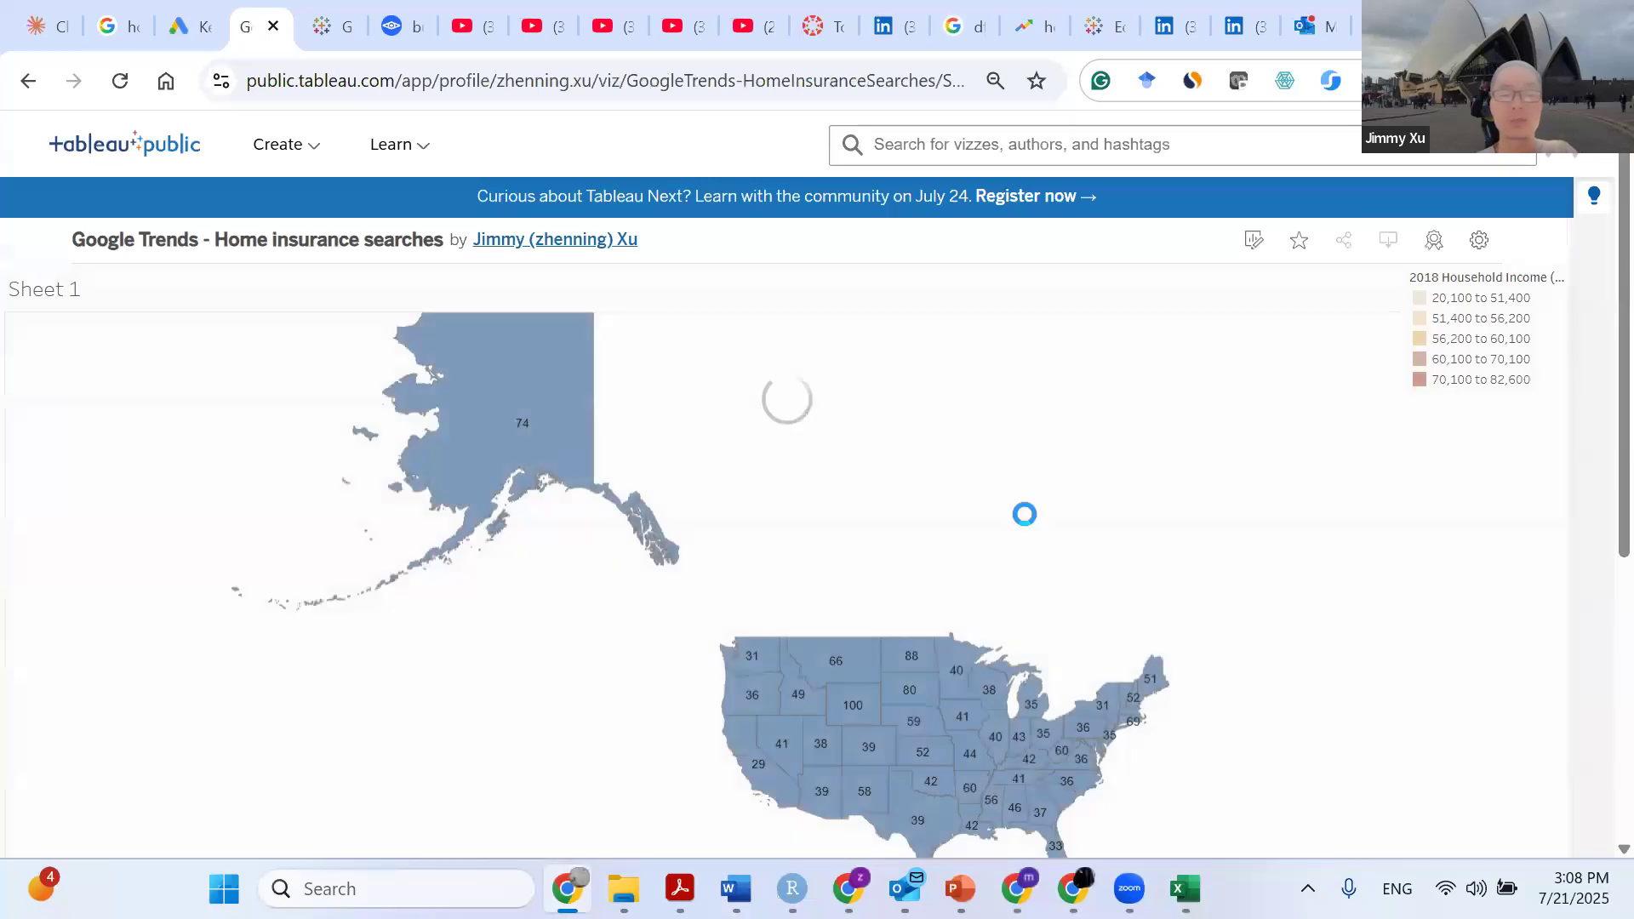